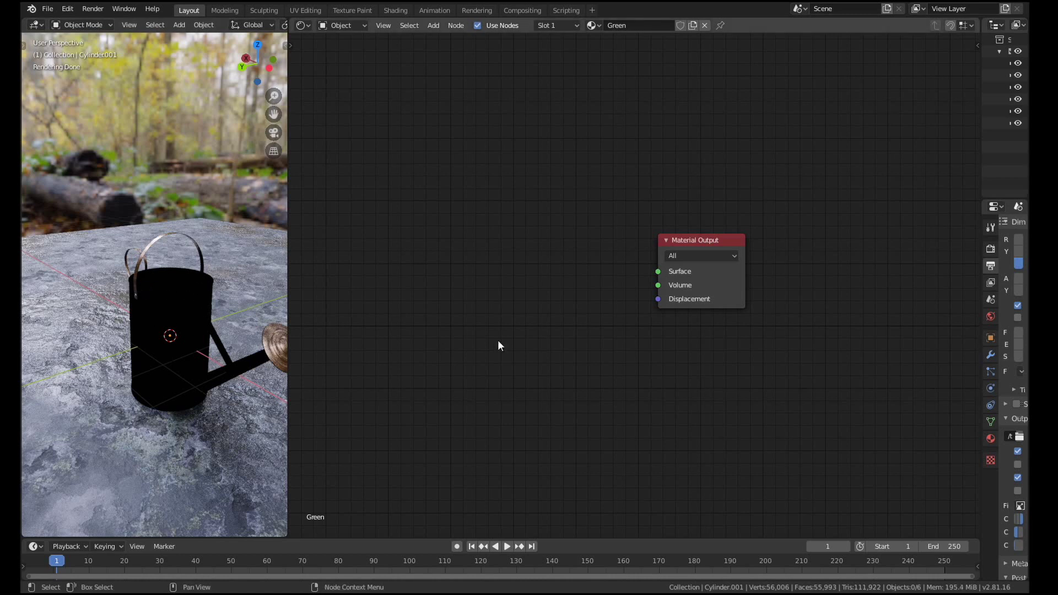
# Add a Principled BSDF shader node to the Green material, placed beside the Material Output node
pyautogui.moveTo(498, 339); pyautogui.dragTo(628, 335, button='middle')
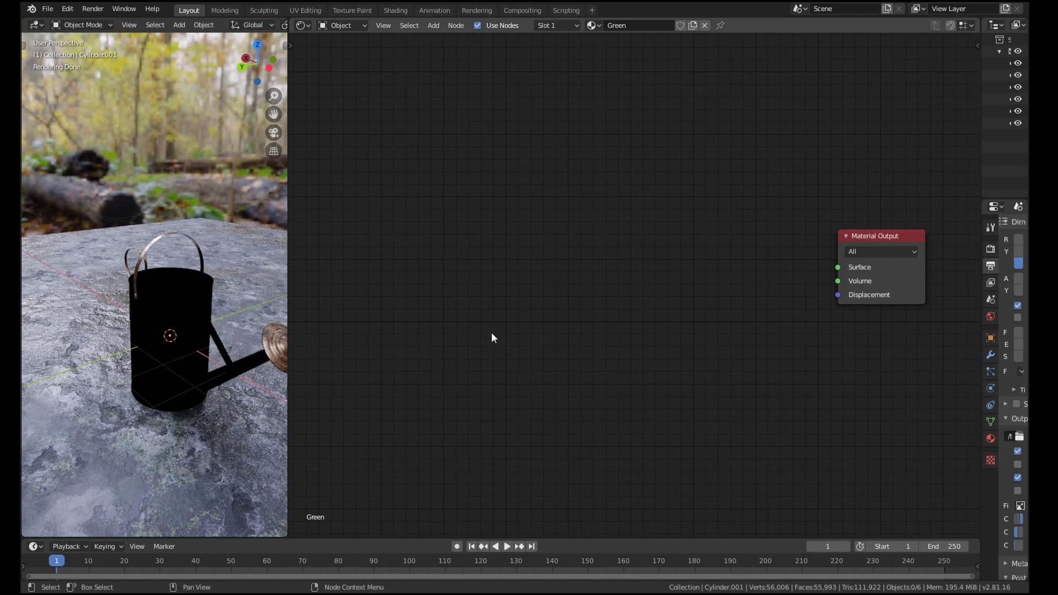
pyautogui.hotkey('shift', 'a')
pyautogui.click(505, 308)
pyautogui.write('p')
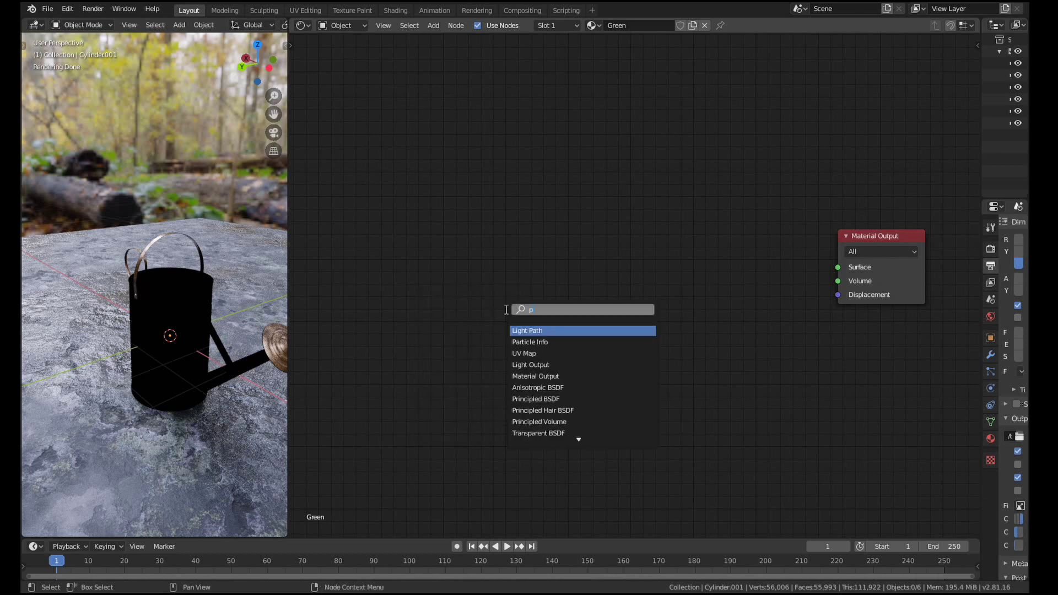
pyautogui.write('rin')
pyautogui.press('Return')
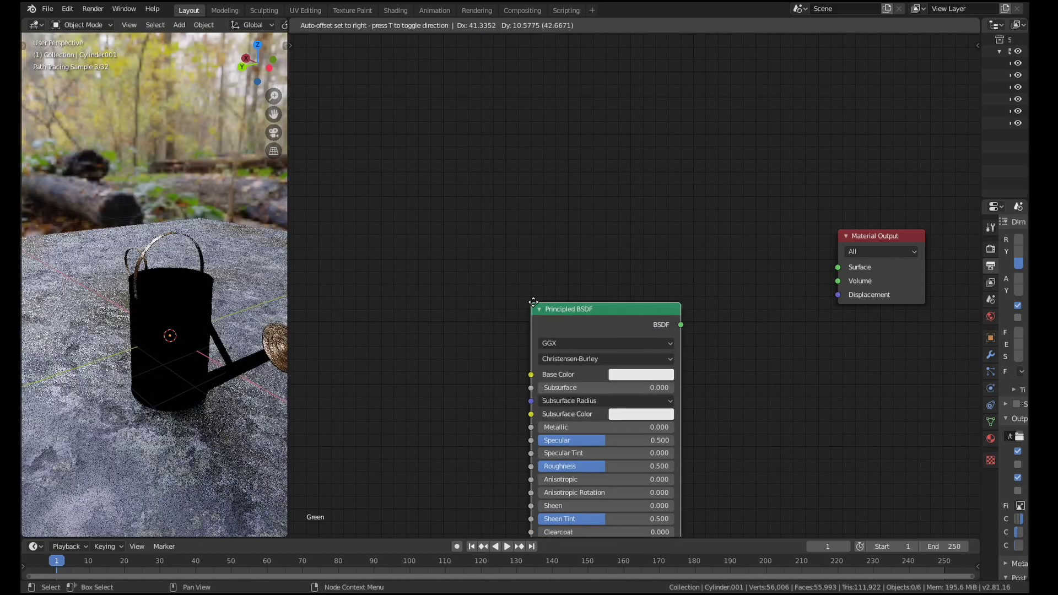
pyautogui.click(600, 278)
# Isolate the watering can body in the viewport by hiding all other objects, and clear the selection
pyautogui.click(192, 288)
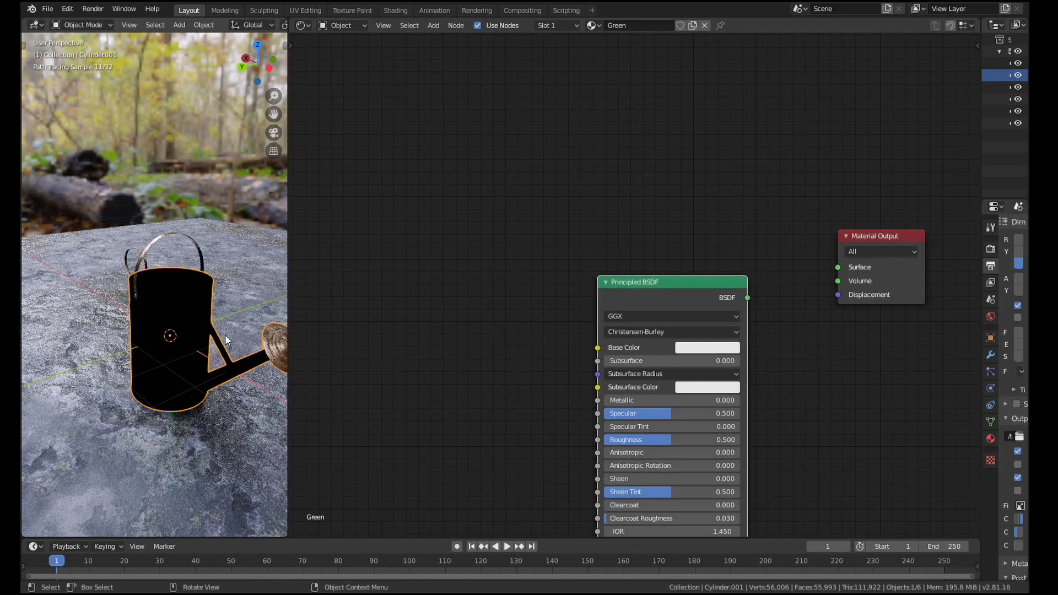
pyautogui.hotkey('shift', 'h')
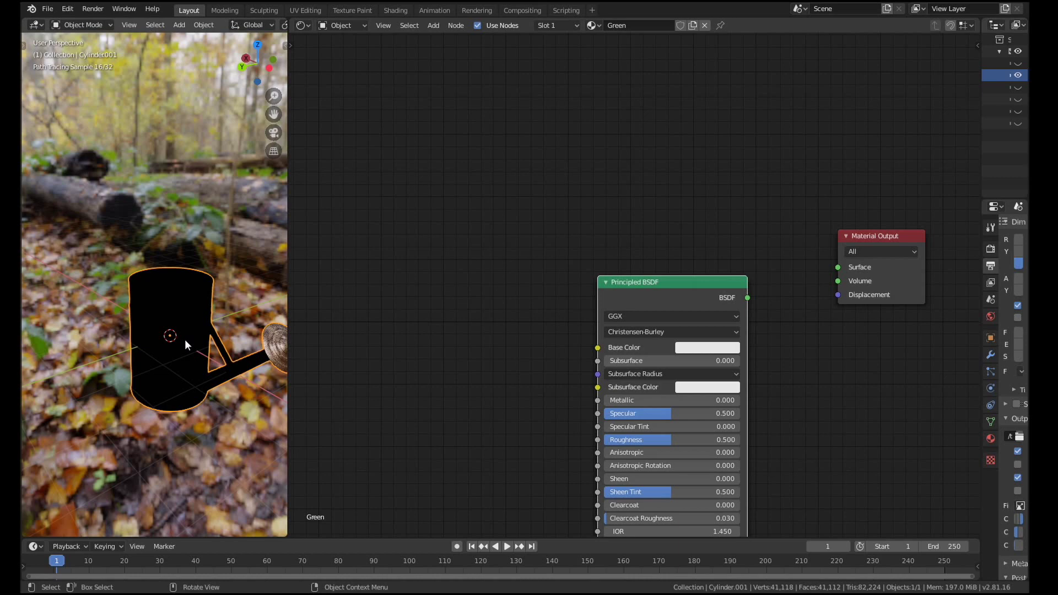
pyautogui.hotkey('alt', 'a')
# Set the Principled BSDF's Metallic to 1.000 and Roughness to 0.209, and connect it to the Material Output's Surface
pyautogui.moveTo(593, 318); pyautogui.dragTo(442, 280, button='middle')
pyautogui.scroll(-3, 441, 280)
pyautogui.moveTo(517, 336); pyautogui.dragTo(549, 308, button='middle')
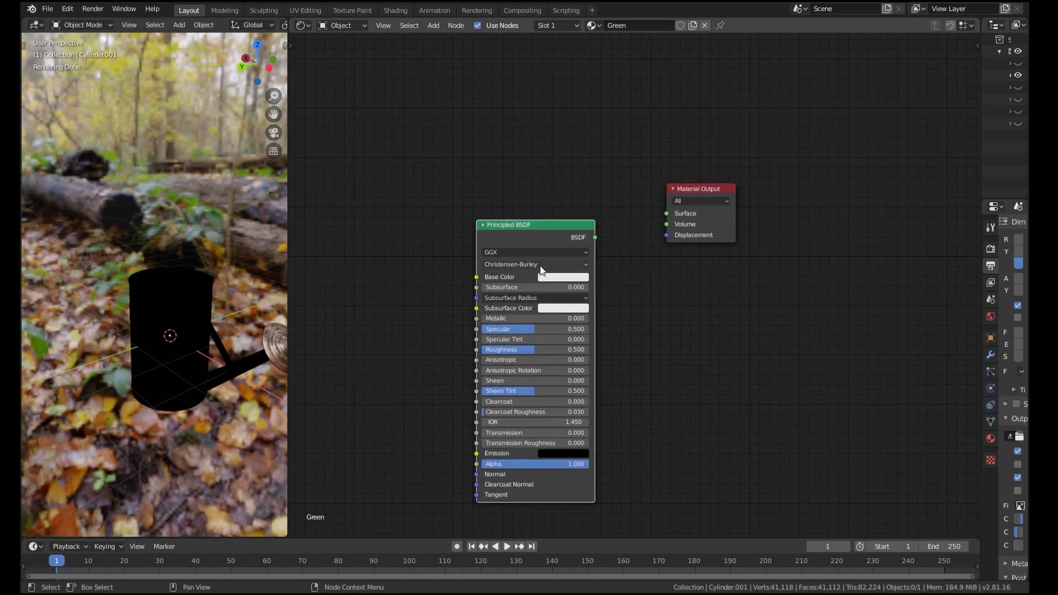
pyautogui.scroll(1, 573, 339)
pyautogui.moveTo(478, 316); pyautogui.dragTo(590, 316)
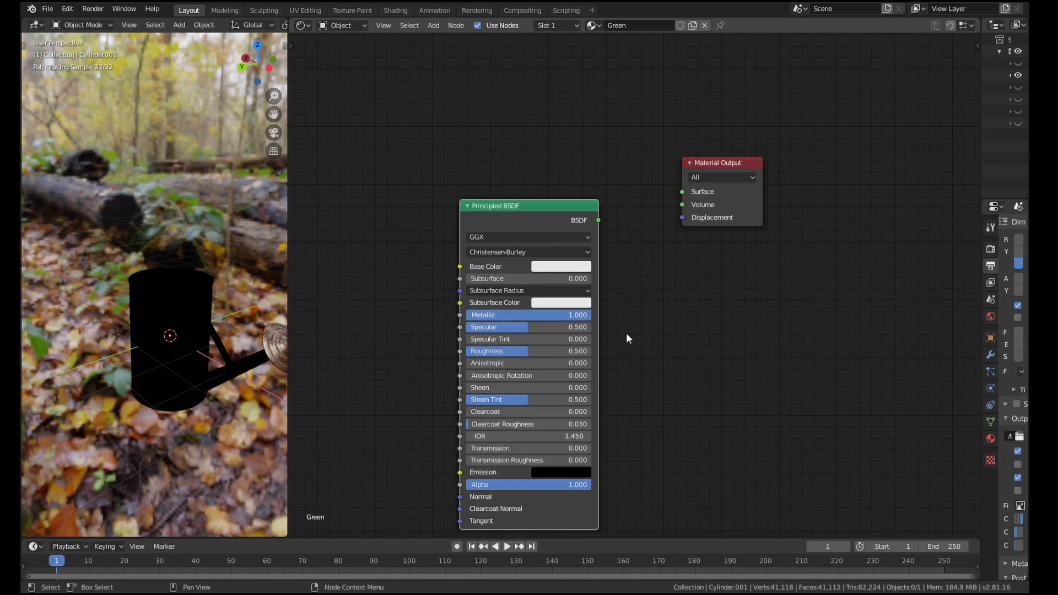
pyautogui.scroll(2, 595, 454)
pyautogui.moveTo(500, 313); pyautogui.dragTo(450, 313)
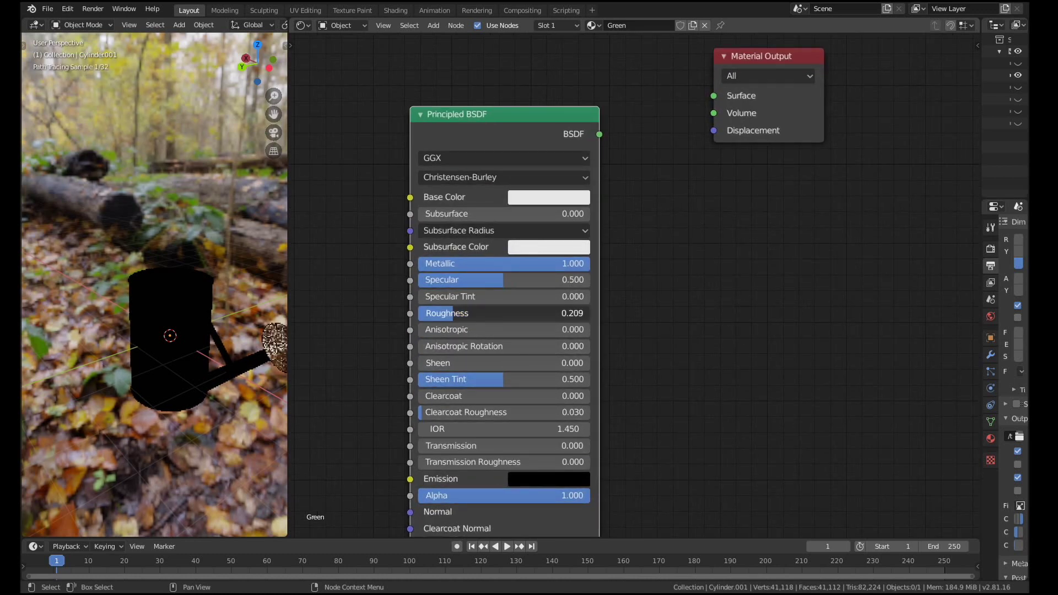
pyautogui.moveTo(599, 134); pyautogui.dragTo(713, 96)
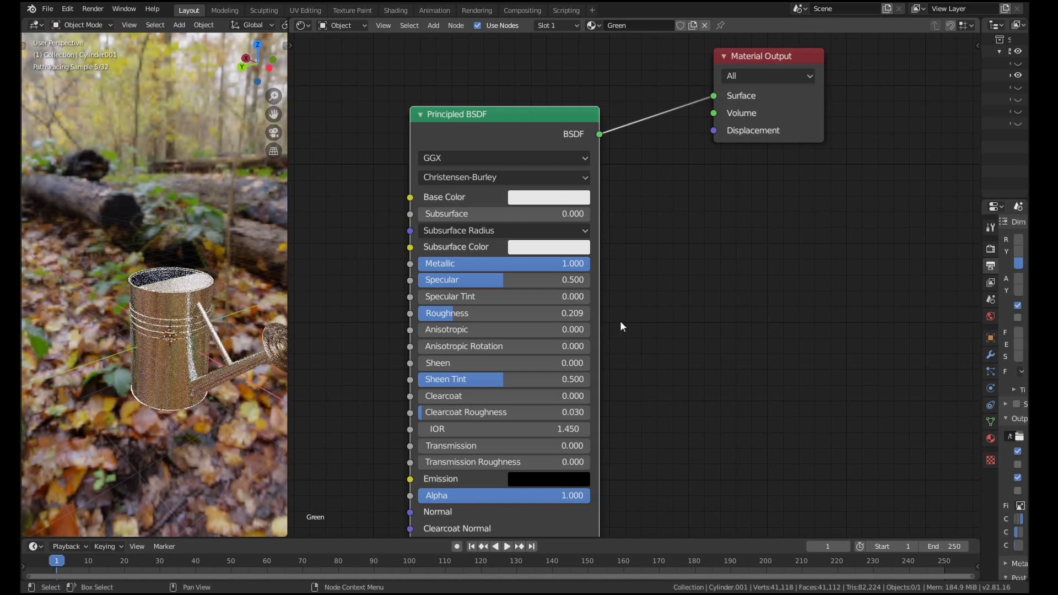
# Duplicate the metallic Principled BSDF node and arrange the copy and the original close together
pyautogui.moveTo(620, 327); pyautogui.dragTo(794, 298, button='middle')
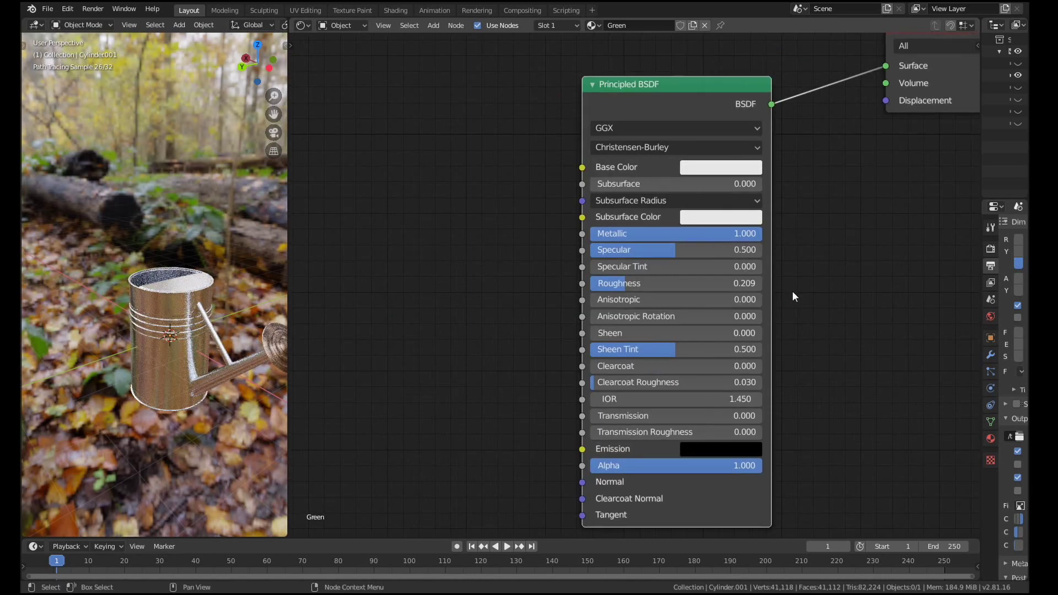
pyautogui.scroll(-2, 794, 298)
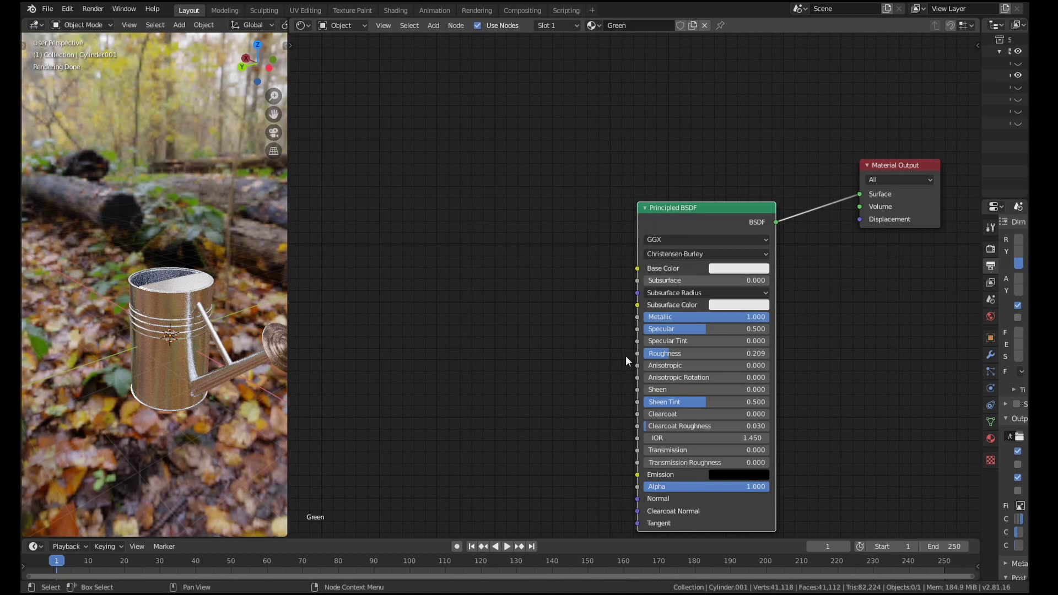
pyautogui.hotkey('shift', 'd')
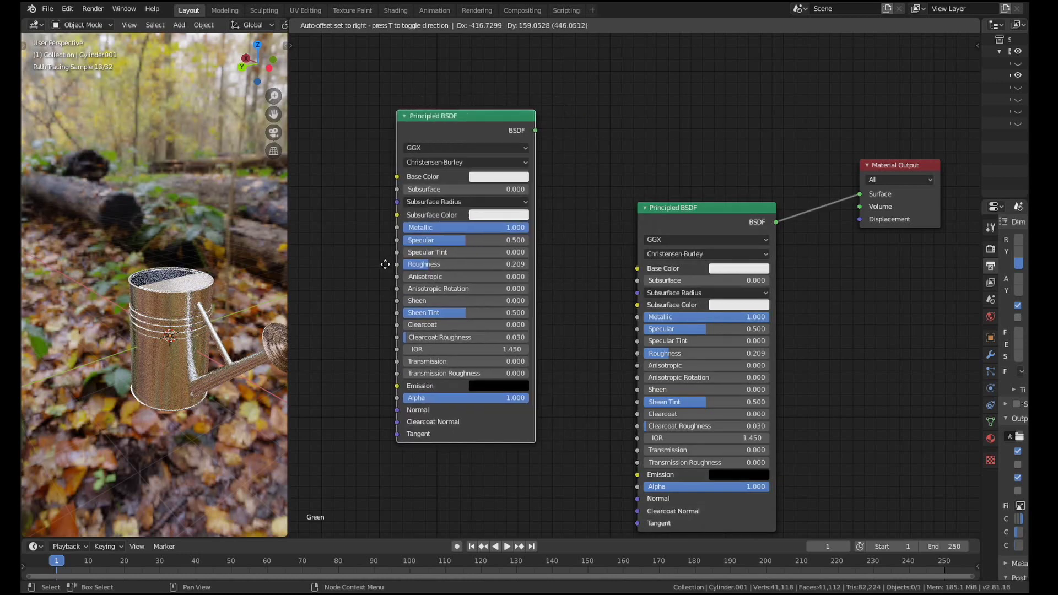
pyautogui.click(385, 264)
pyautogui.moveTo(576, 219); pyautogui.dragTo(596, 244, button='middle')
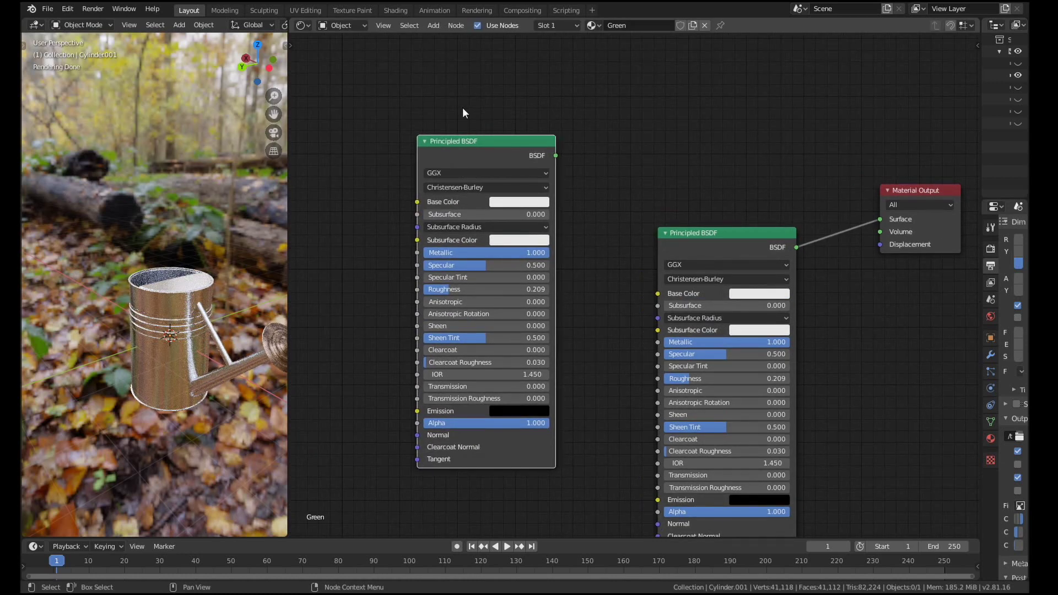
pyautogui.moveTo(707, 233); pyautogui.dragTo(621, 263)
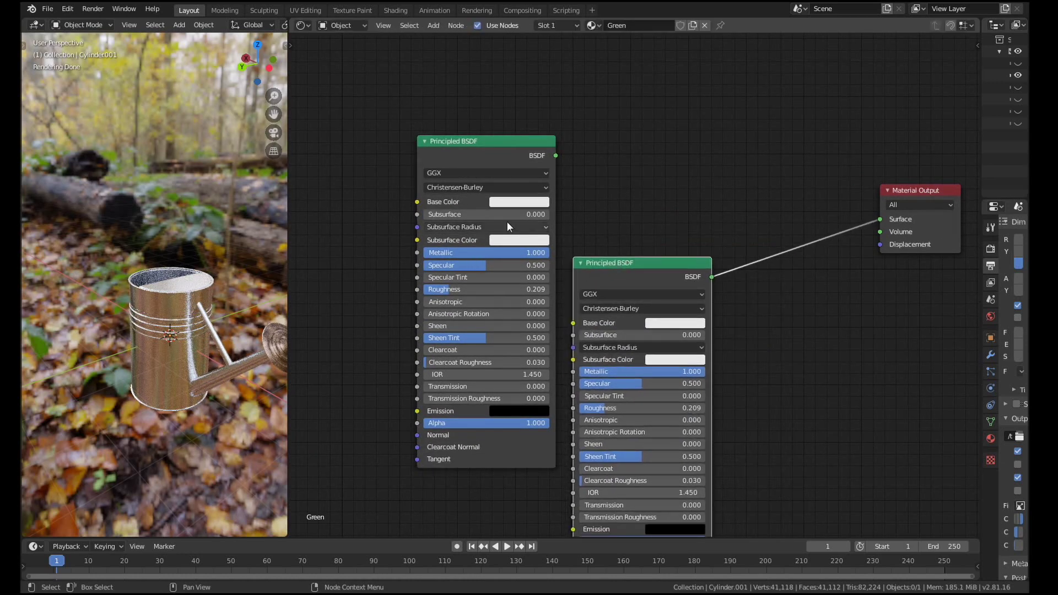
pyautogui.moveTo(403, 238); pyautogui.dragTo(471, 240, button='middle')
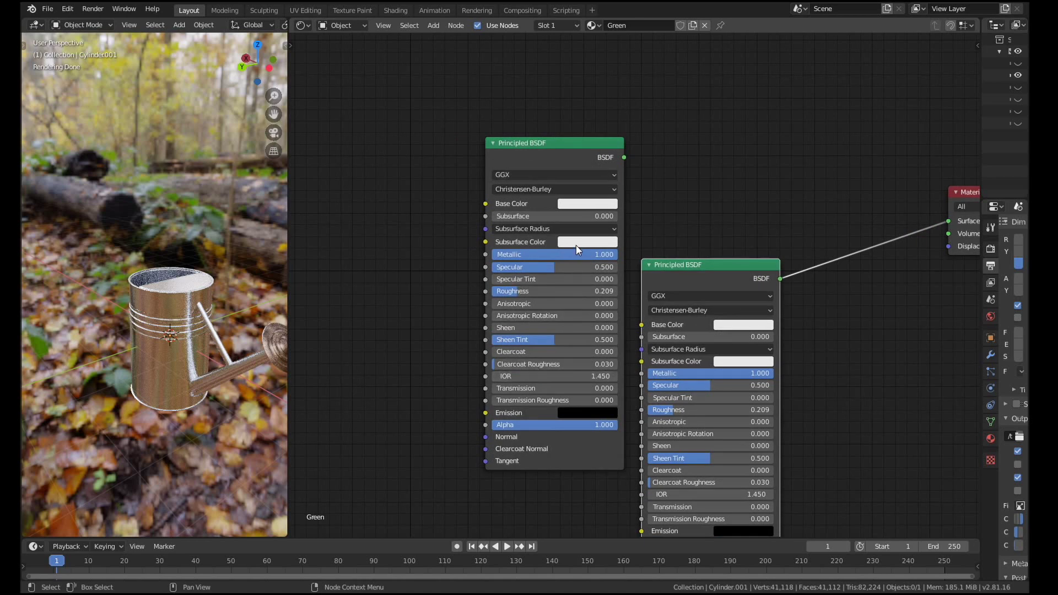
# Set the duplicated Principled BSDF's Metallic to 0 and its Clearcoat to 0.8
pyautogui.moveTo(596, 253); pyautogui.dragTo(392, 287)
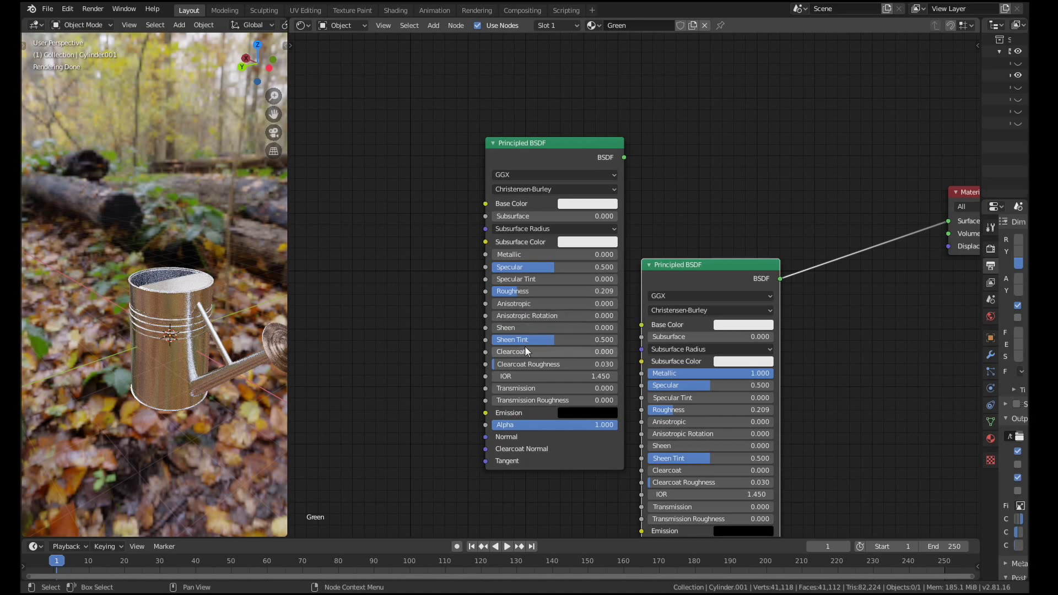
pyautogui.moveTo(517, 350); pyautogui.dragTo(588, 351)
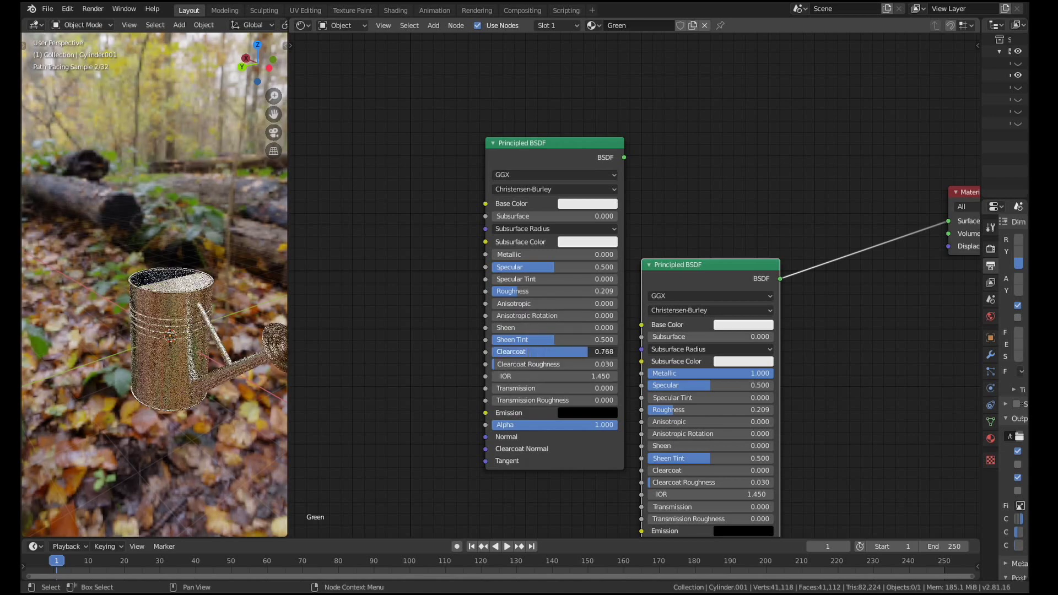
pyautogui.click(606, 350)
pyautogui.write('0.8')
pyautogui.press('Return')
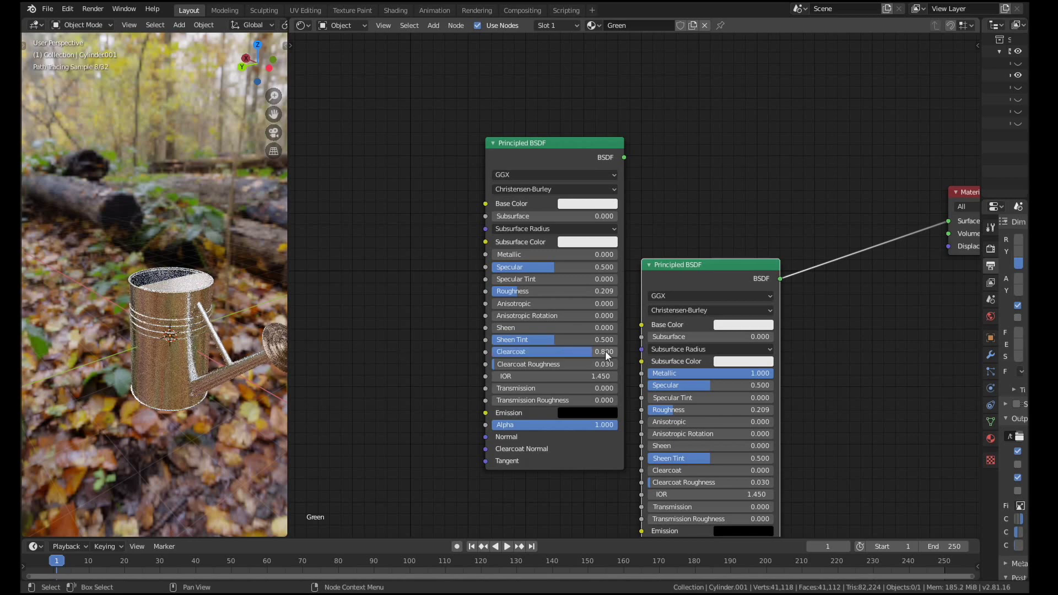
# Add a Bump node and connect its Normal output to the Normal inputs of both Principled BSDF nodes
pyautogui.scroll(-1, 395, 389)
pyautogui.moveTo(394, 388); pyautogui.dragTo(458, 356, button='middle')
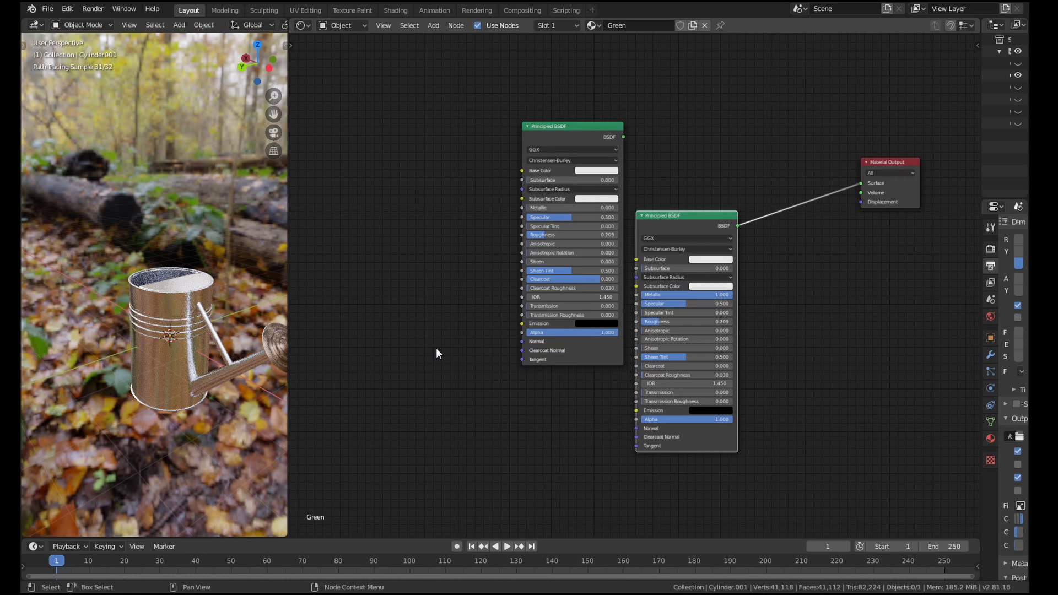
pyautogui.hotkey('shift', 'a')
pyautogui.click(435, 349)
pyautogui.write('bum')
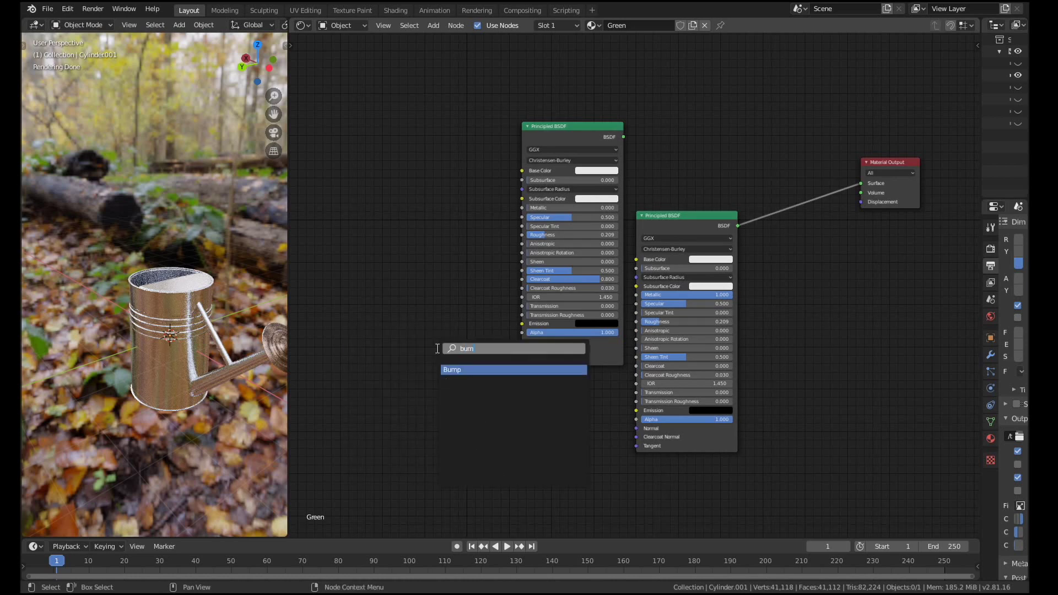
pyautogui.press('Return')
pyautogui.click(384, 339)
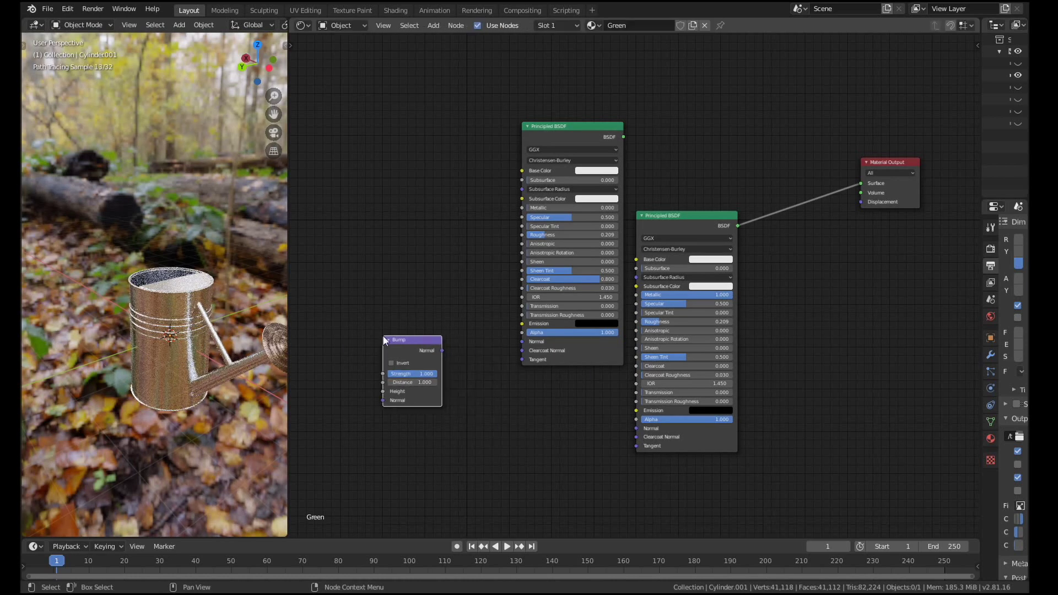
pyautogui.moveTo(442, 350); pyautogui.dragTo(522, 341)
pyautogui.moveTo(447, 353); pyautogui.dragTo(634, 431)
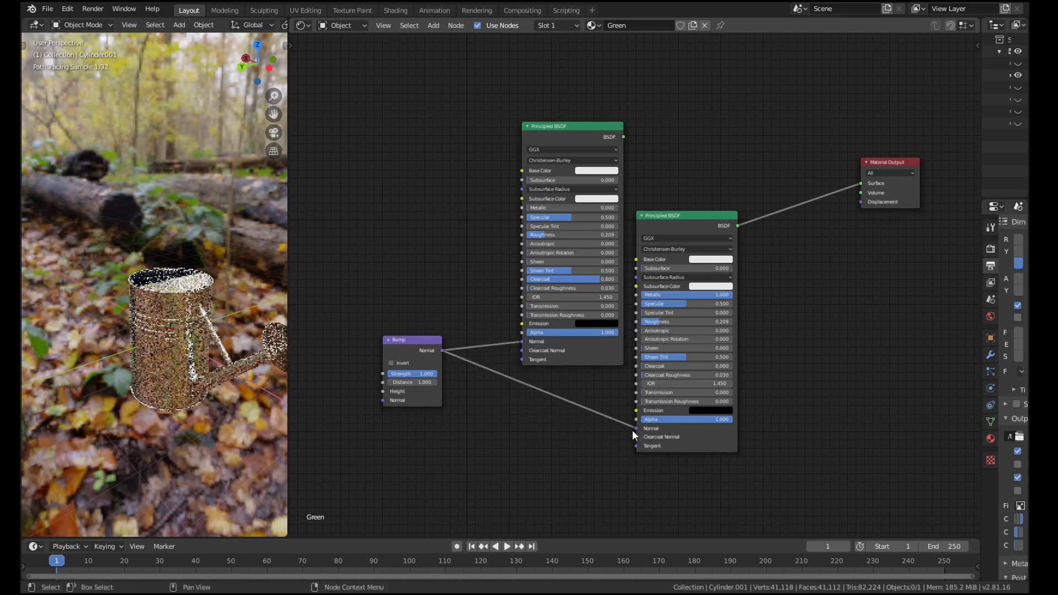
# Set the Bump node's Strength to 0.01
pyautogui.hscroll(-5, 497, 443)
pyautogui.scroll(2, 497, 443)
pyautogui.click(495, 372)
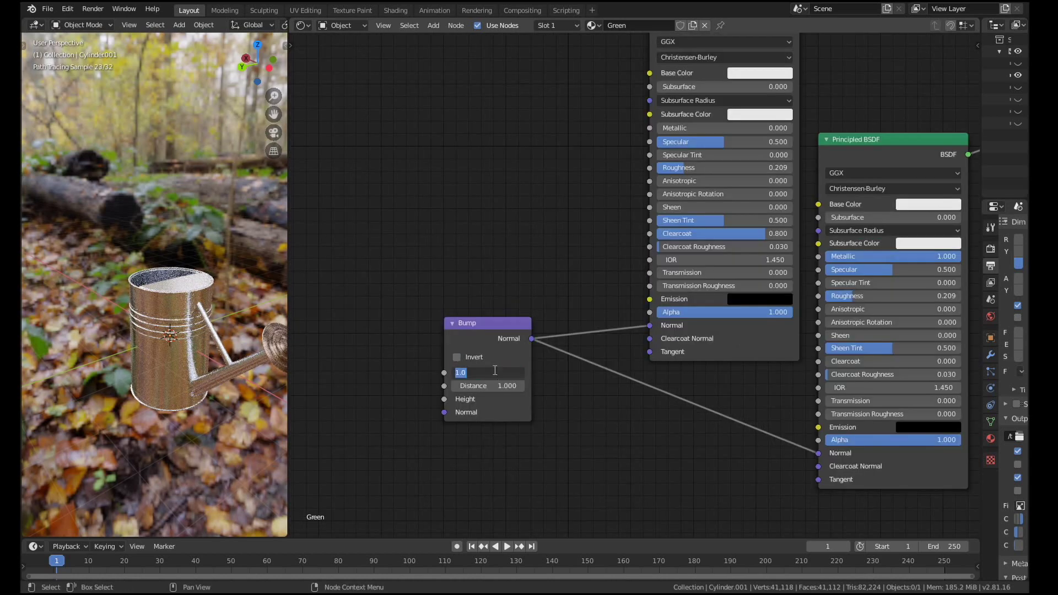
pyautogui.press('BackSpace')
pyautogui.write('0.01')
pyautogui.press('Return')
# Add a Noise Texture node and connect its Fac output to the Bump node's Height input
pyautogui.hotkey('shift', 'a')
pyautogui.click(383, 348)
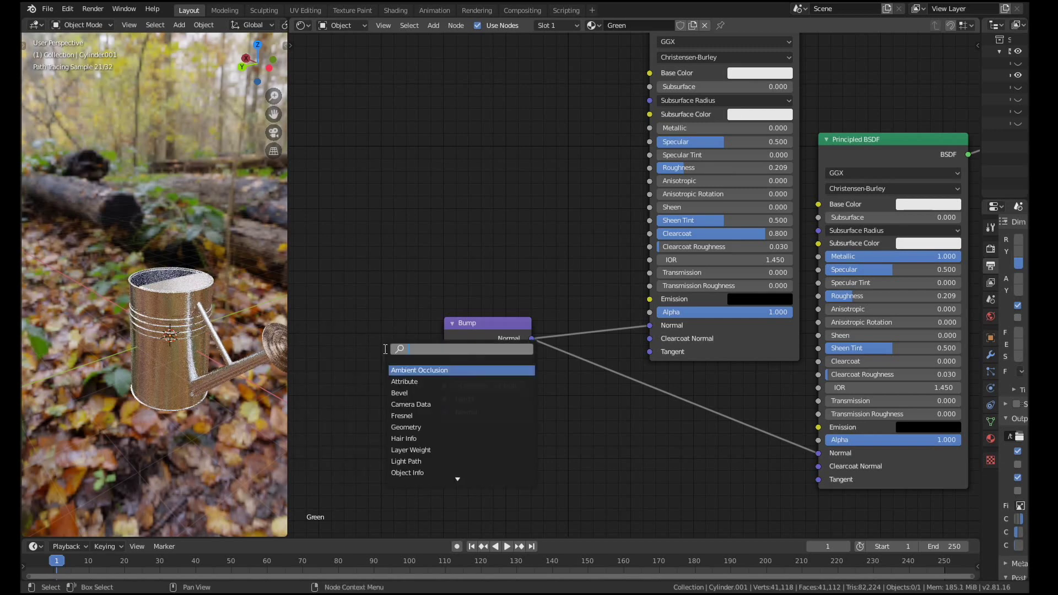
pyautogui.write('nois')
pyautogui.press('Return')
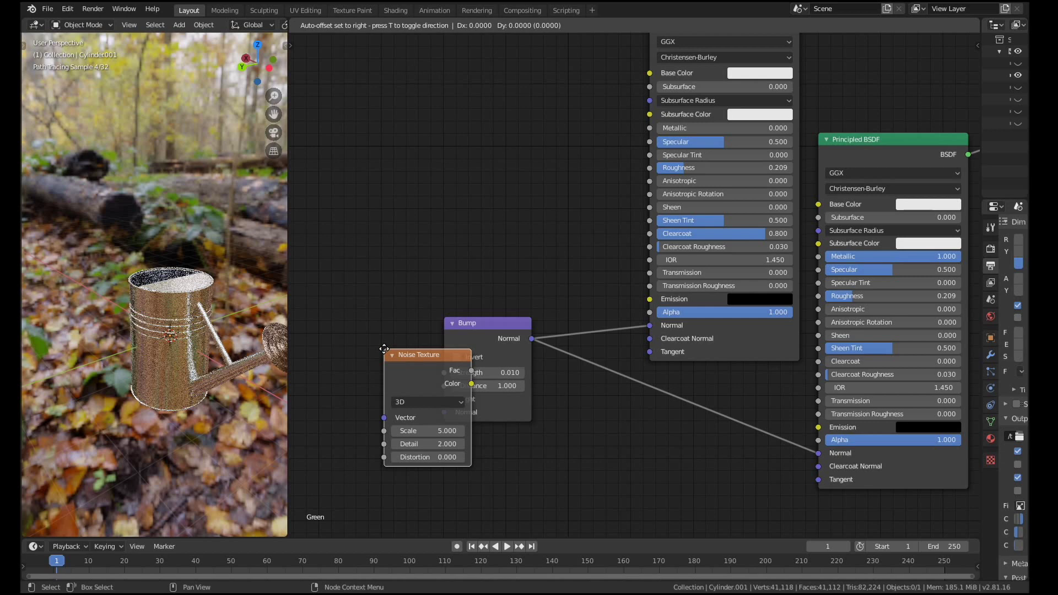
pyautogui.click(223, 256)
pyautogui.moveTo(483, 356); pyautogui.dragTo(625, 369, button='middle')
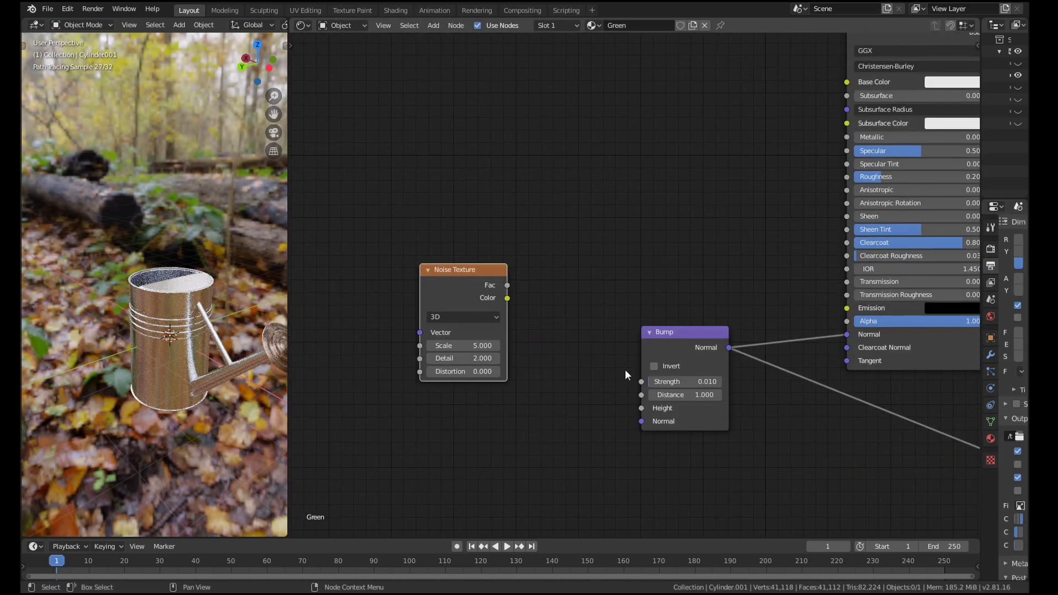
pyautogui.moveTo(507, 285); pyautogui.dragTo(641, 408)
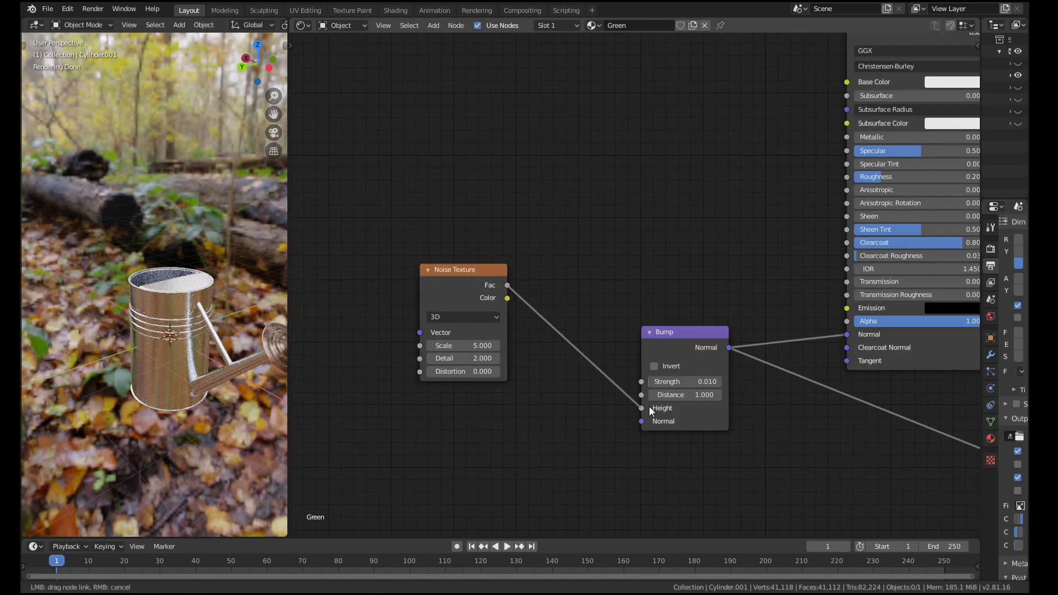
# Preview the non-metallic Principled BSDF on the watering can by routing it to the Material Output
pyautogui.moveTo(640, 354); pyautogui.dragTo(506, 362, button='middle')
pyautogui.keyDown('ctrl'); pyautogui.keyDown('shift'); pyautogui.click(803, 356); pyautogui.keyUp('shift'); pyautogui.keyUp('ctrl')
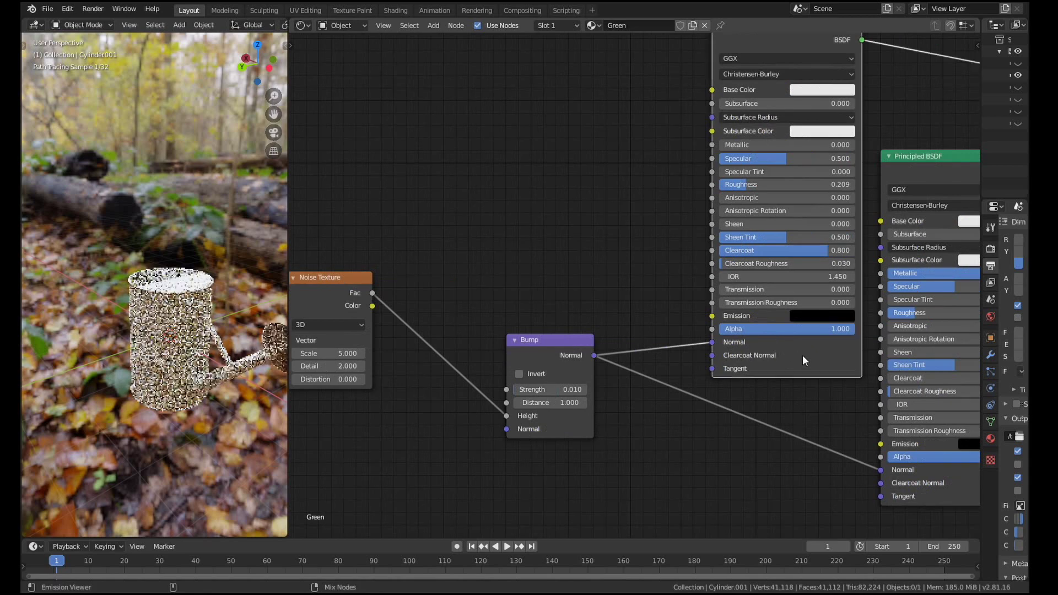
pyautogui.scroll(-3, 545, 341)
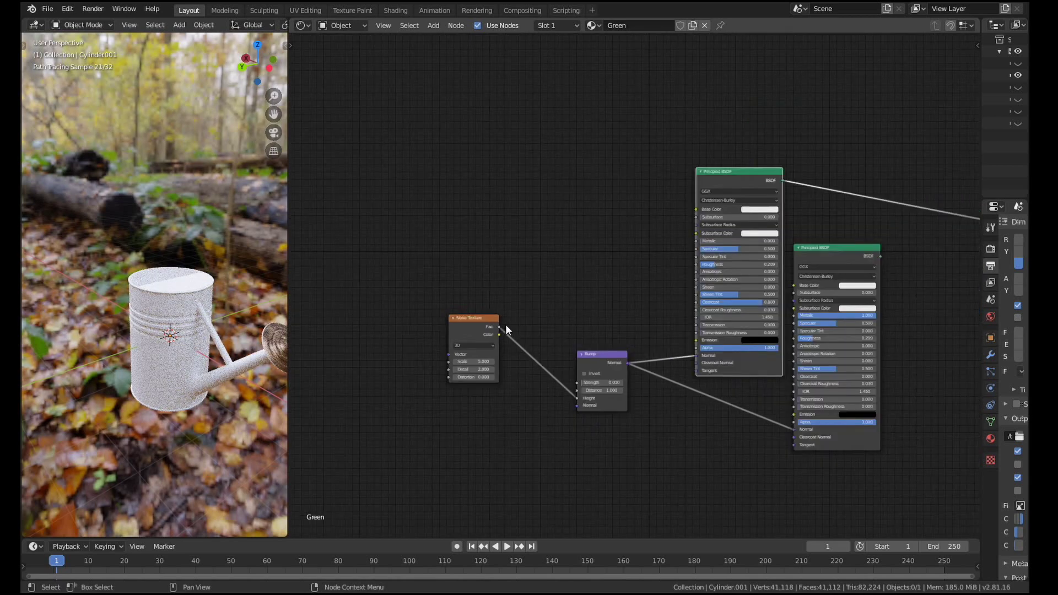
# Add a Mapping node and connect its Vector output to the Noise Texture's Vector input
pyautogui.click(471, 319)
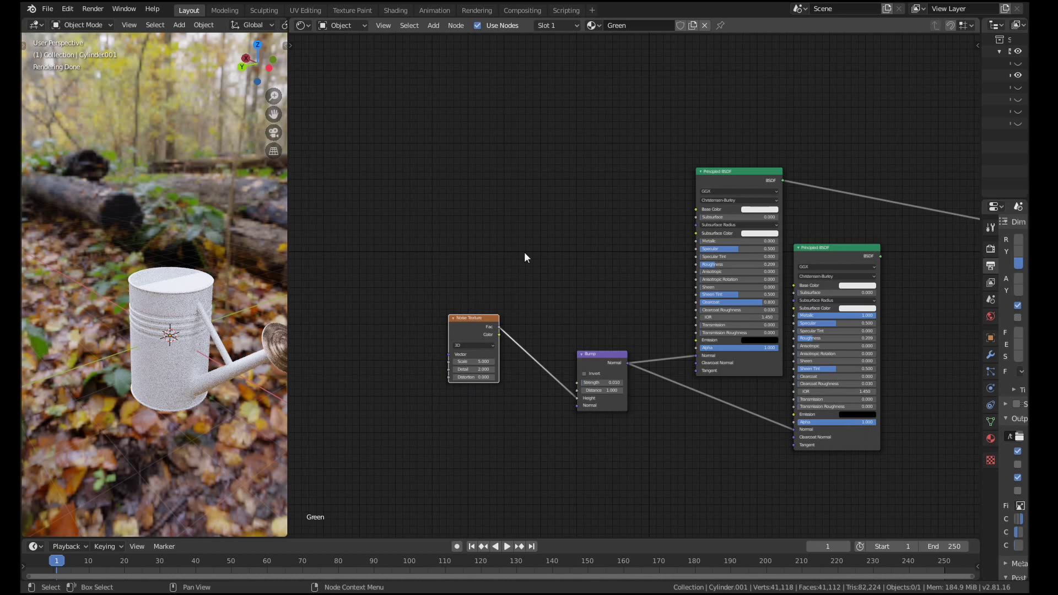
pyautogui.hotkey('shift', 'a')
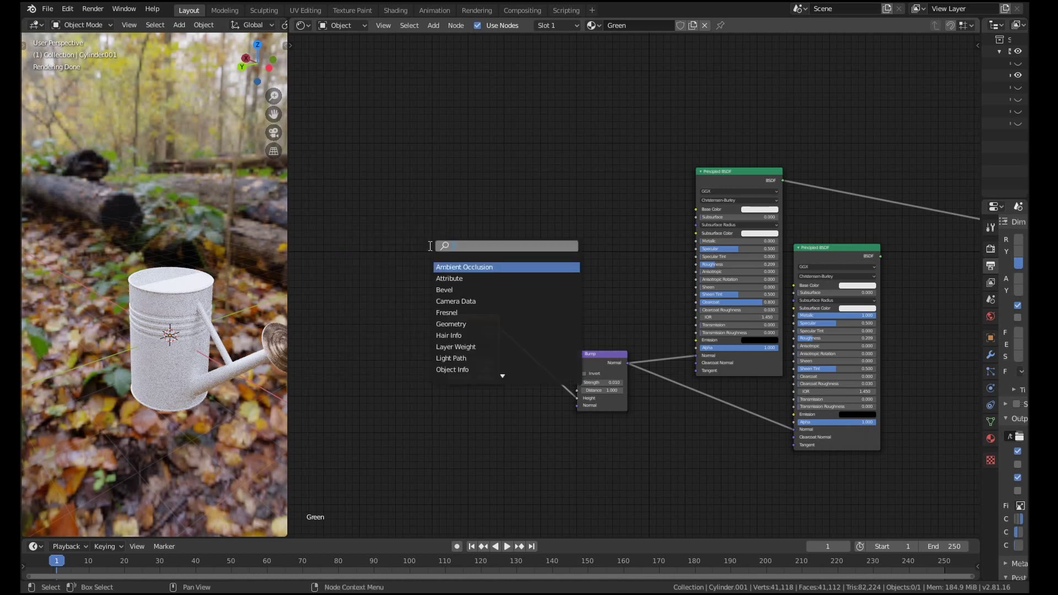
pyautogui.click(430, 246)
pyautogui.write('mapp')
pyautogui.press('Return')
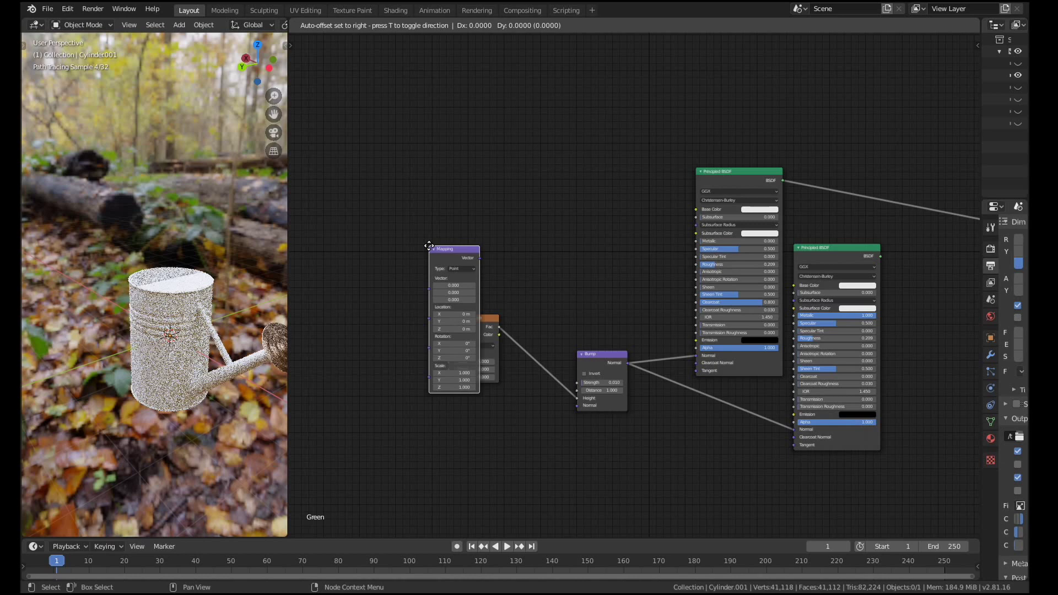
pyautogui.click(328, 268)
pyautogui.moveTo(411, 271); pyautogui.dragTo(445, 355)
# Add a Texture Coordinate node and place it ahead of the Mapping node
pyautogui.moveTo(425, 299); pyautogui.dragTo(590, 298, button='middle')
pyautogui.hotkey('shift', 'a')
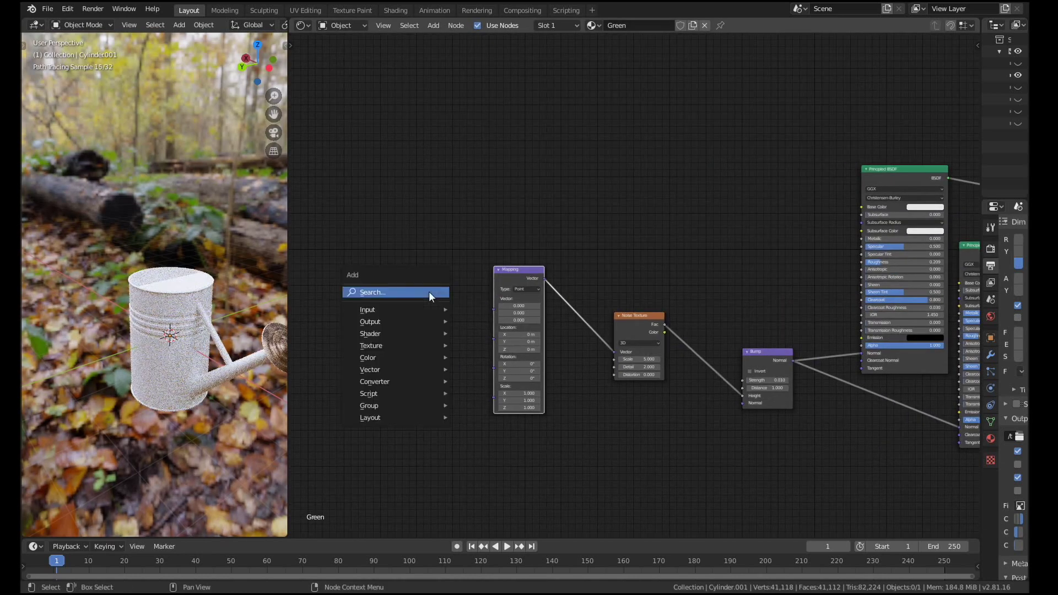
pyautogui.click(429, 293)
pyautogui.write('tex')
pyautogui.press('Return')
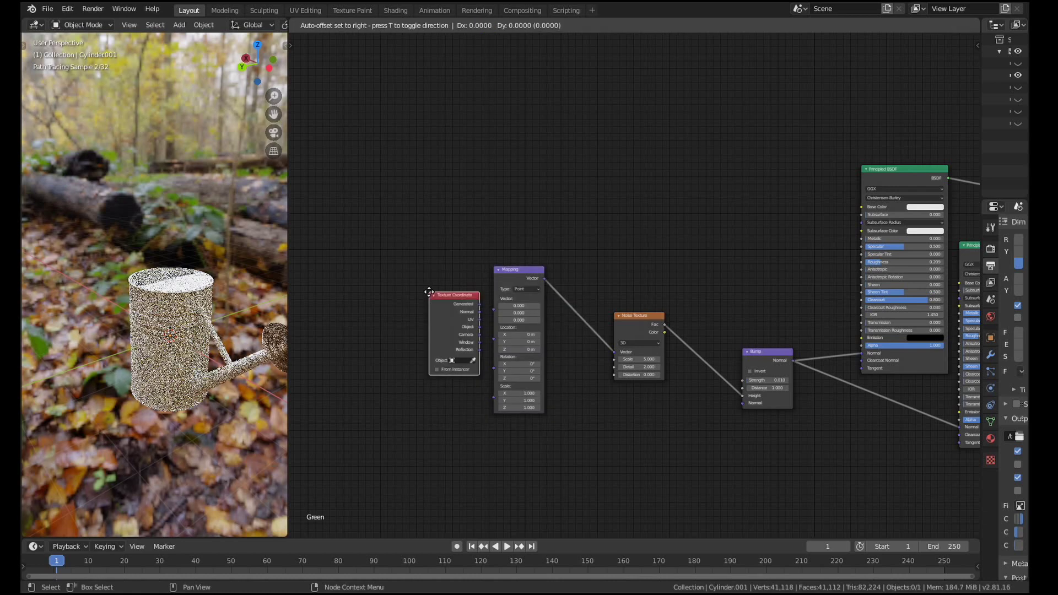
pyautogui.click(389, 296)
pyautogui.scroll(2, 429, 328)
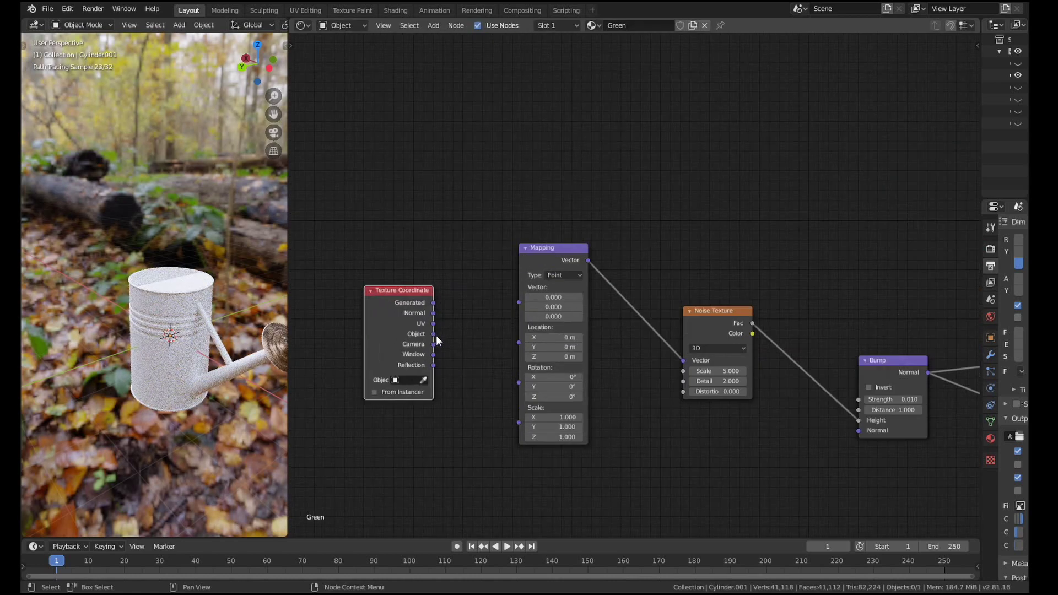
# Connect the Texture Coordinate node's Object output to the Mapping node's Vector input and reposition the Mapping node
pyautogui.moveTo(433, 334); pyautogui.dragTo(520, 302)
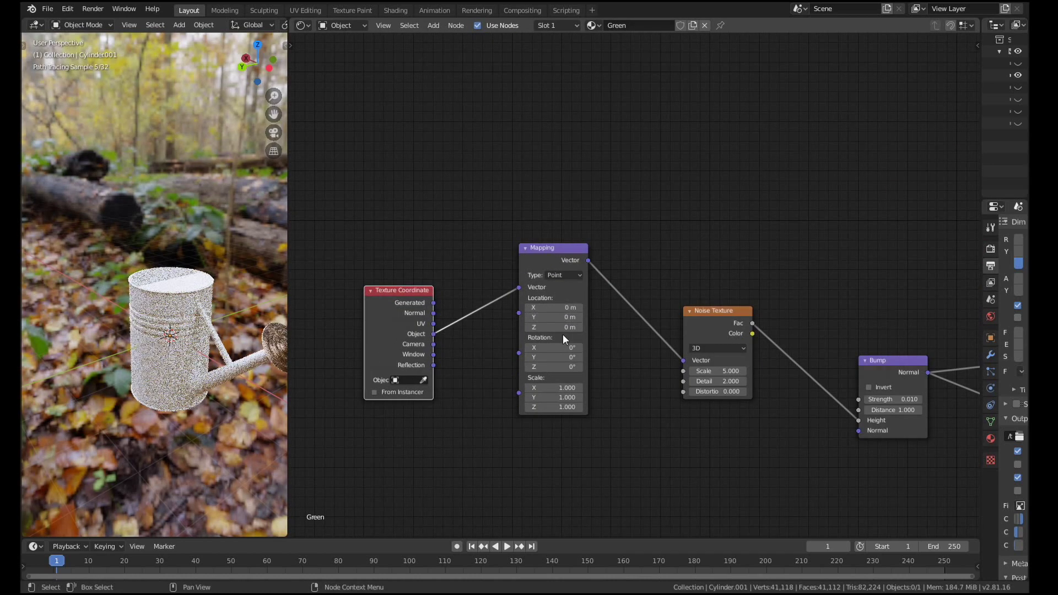
pyautogui.moveTo(683, 378); pyautogui.dragTo(411, 361, button='middle')
pyautogui.scroll(-6, 411, 361)
pyautogui.moveTo(339, 282); pyautogui.dragTo(356, 319)
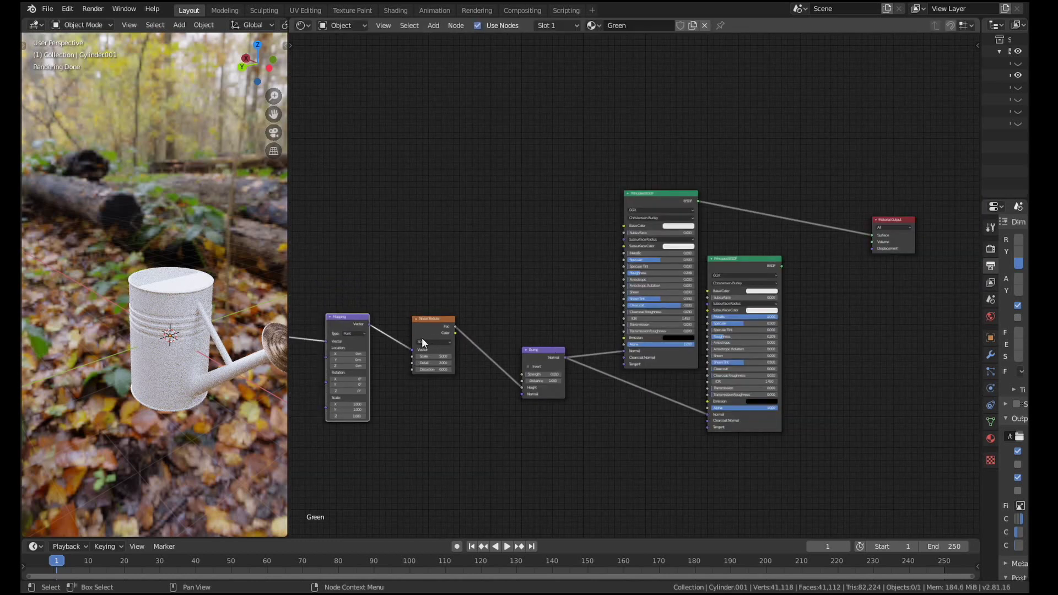
# Move the Texture Coordinate and Mapping nodes together well above the Noise Texture node
pyautogui.moveTo(422, 339); pyautogui.dragTo(444, 341, button='middle')
pyautogui.scroll(-3, 444, 341)
pyautogui.moveTo(469, 295); pyautogui.dragTo(496, 351, button='middle')
pyautogui.moveTo(301, 325); pyautogui.dragTo(453, 478)
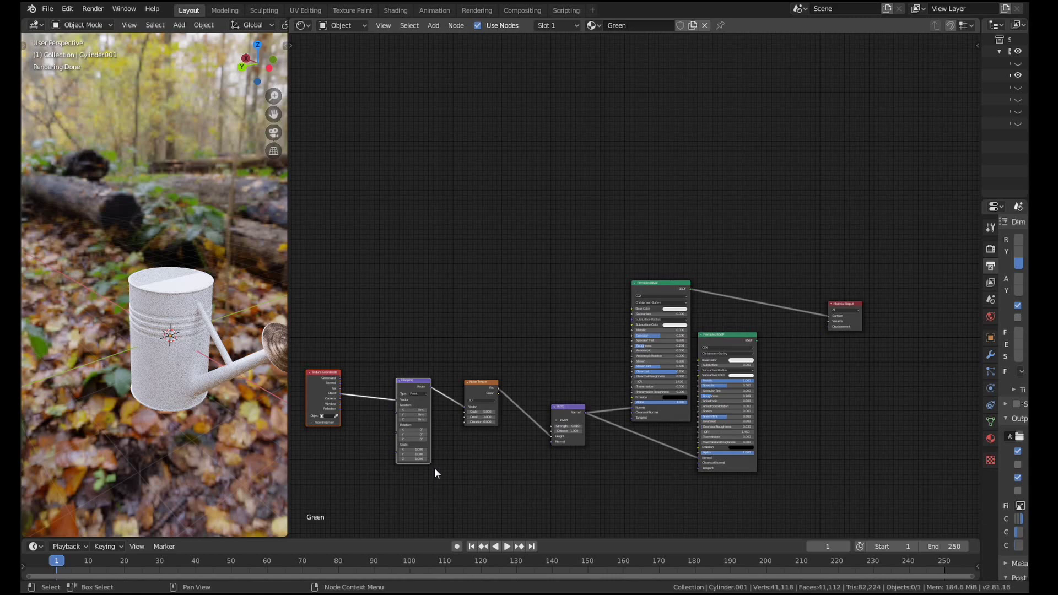
pyautogui.press('g')
pyautogui.click(426, 275)
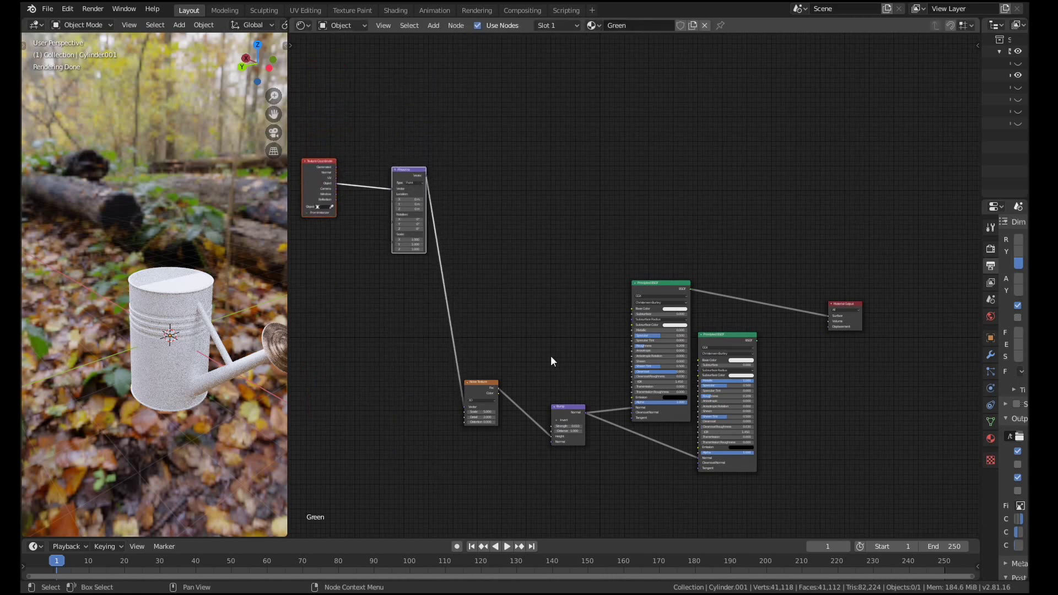
# Add a ColorRamp node and place it ahead of the non-metallic Principled BSDF, above the Bump node
pyautogui.moveTo(641, 377); pyautogui.dragTo(574, 398, button='middle')
pyautogui.scroll(6, 584, 389)
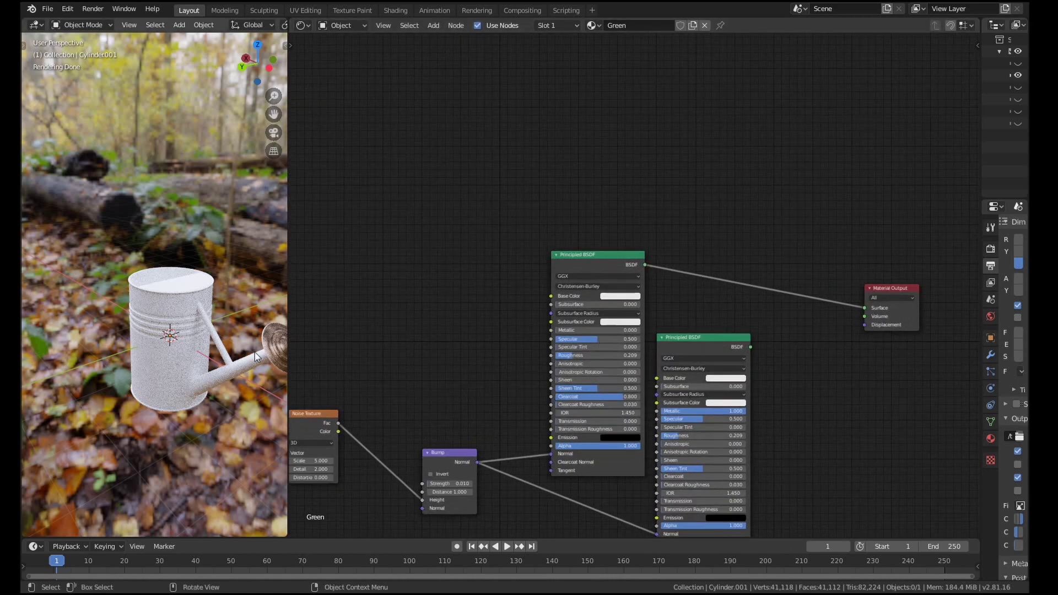
pyautogui.hotkey('shift', 'a')
pyautogui.click(455, 300)
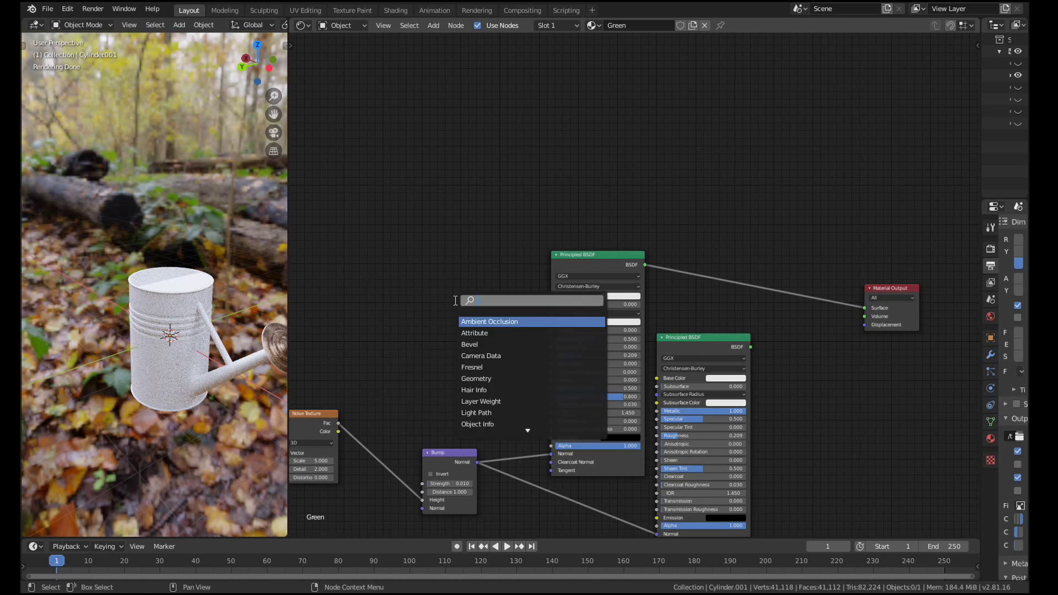
pyautogui.write('ramp')
pyautogui.press('Return')
pyautogui.click(385, 285)
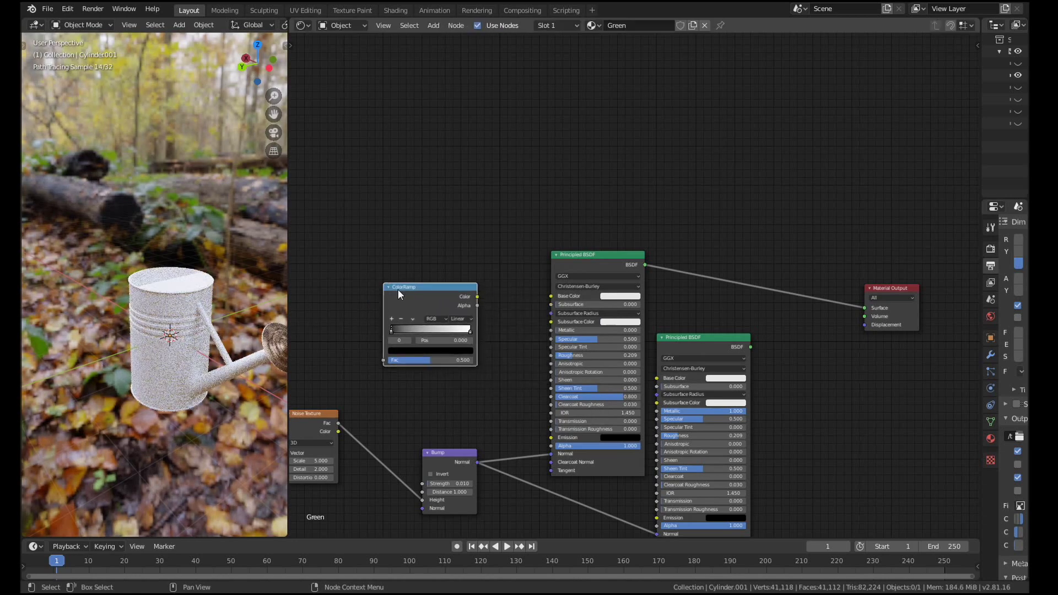
# Connect the ColorRamp's Color output to the Base Color of the non-metallic Principled BSDF
pyautogui.scroll(2, 499, 303)
pyautogui.moveTo(468, 295); pyautogui.dragTo(566, 293)
pyautogui.moveTo(471, 362); pyautogui.dragTo(595, 375, button='middle')
pyautogui.scroll(1, 410, 455)
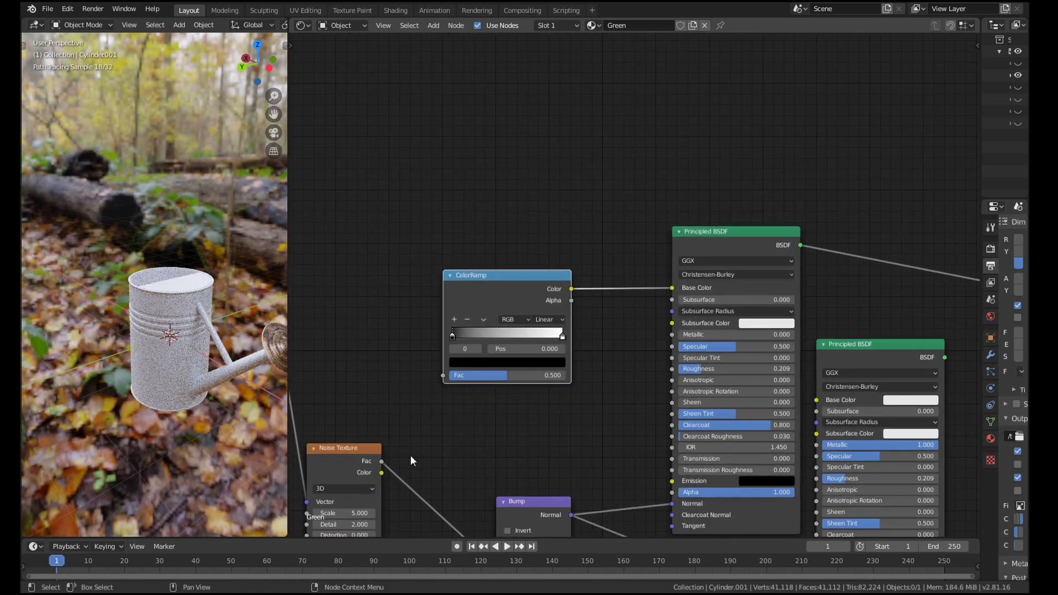
pyautogui.moveTo(410, 458); pyautogui.dragTo(459, 442, button='middle')
# Change the ColorRamp's white stop at position 1.000 to a darkened, muted light blue
pyautogui.click(610, 320)
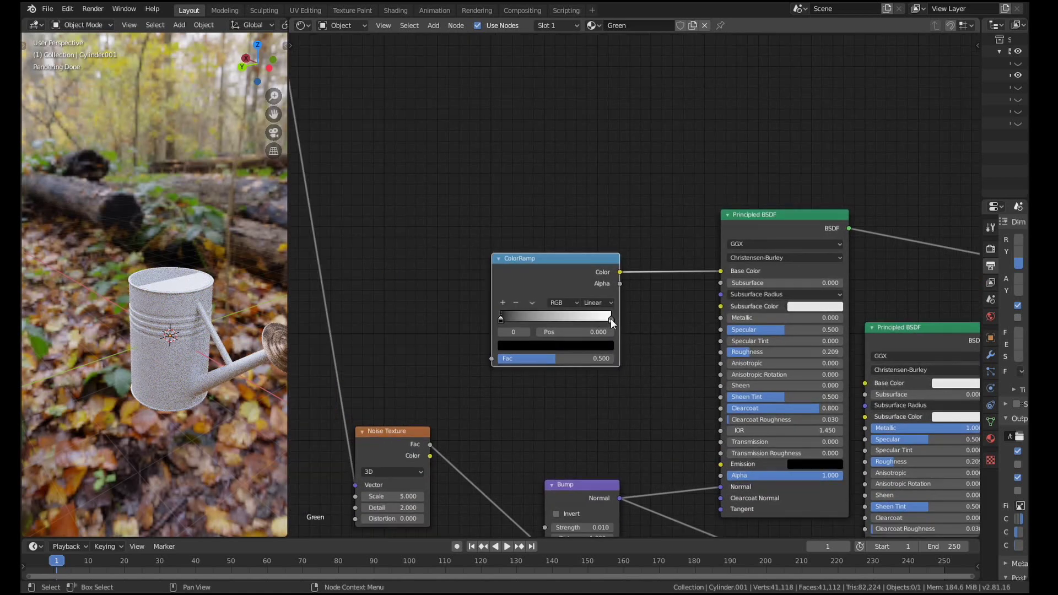
pyautogui.click(595, 346)
pyautogui.click(556, 216)
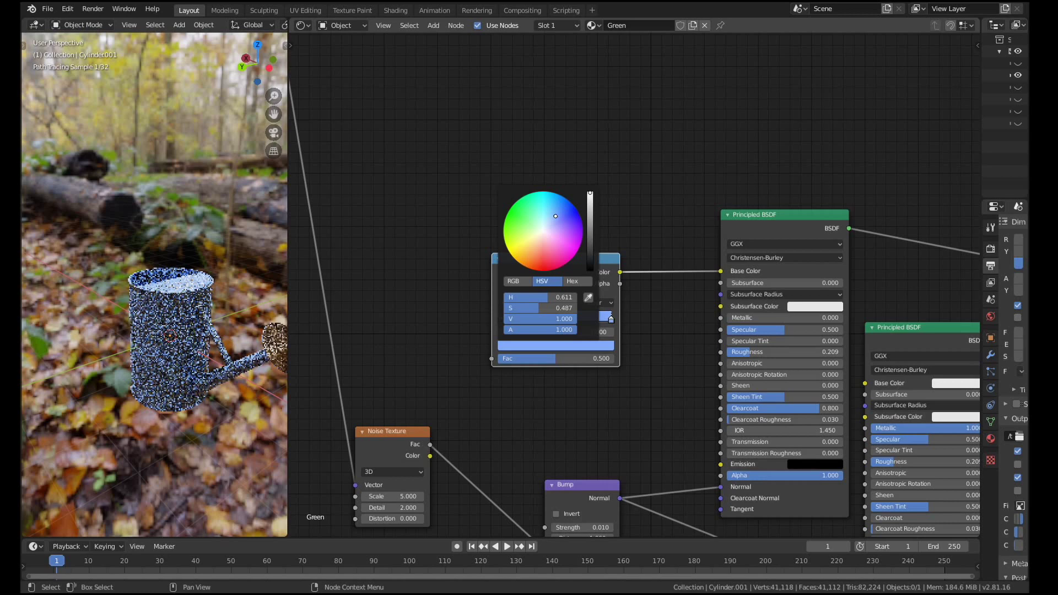
pyautogui.moveTo(555, 216); pyautogui.dragTo(549, 215)
pyautogui.click(590, 212)
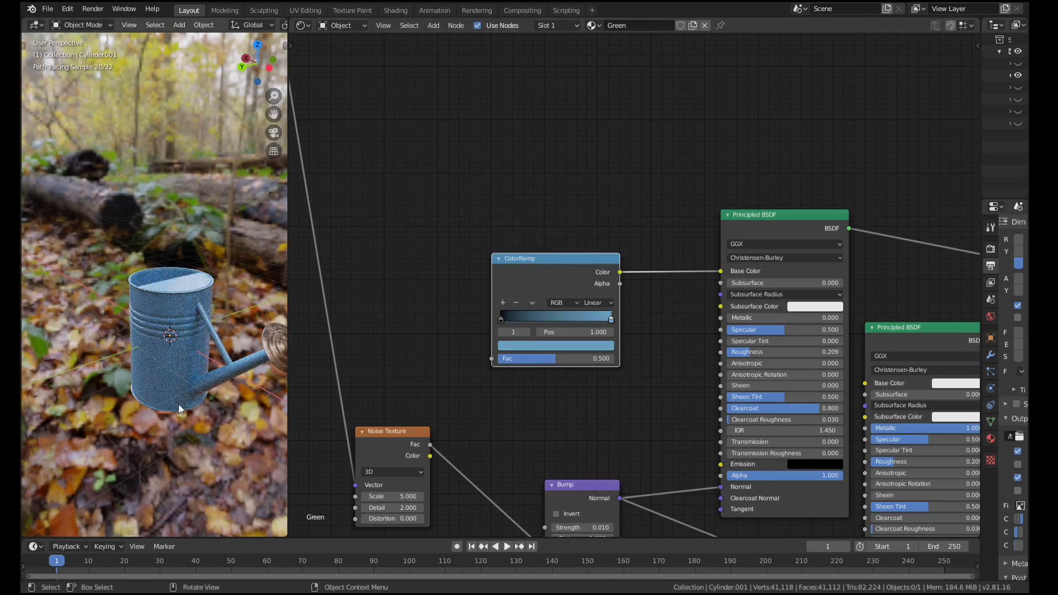
# Connect the Noise Texture's Fac output to the ColorRamp's Fac input
pyautogui.scroll(3, 217, 378)
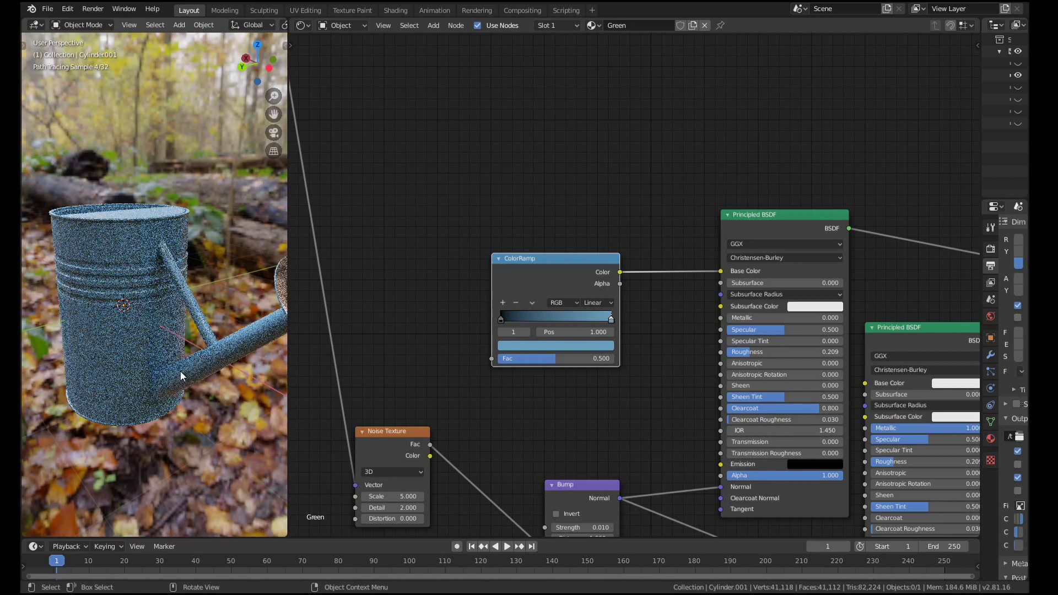
pyautogui.scroll(2, 182, 377)
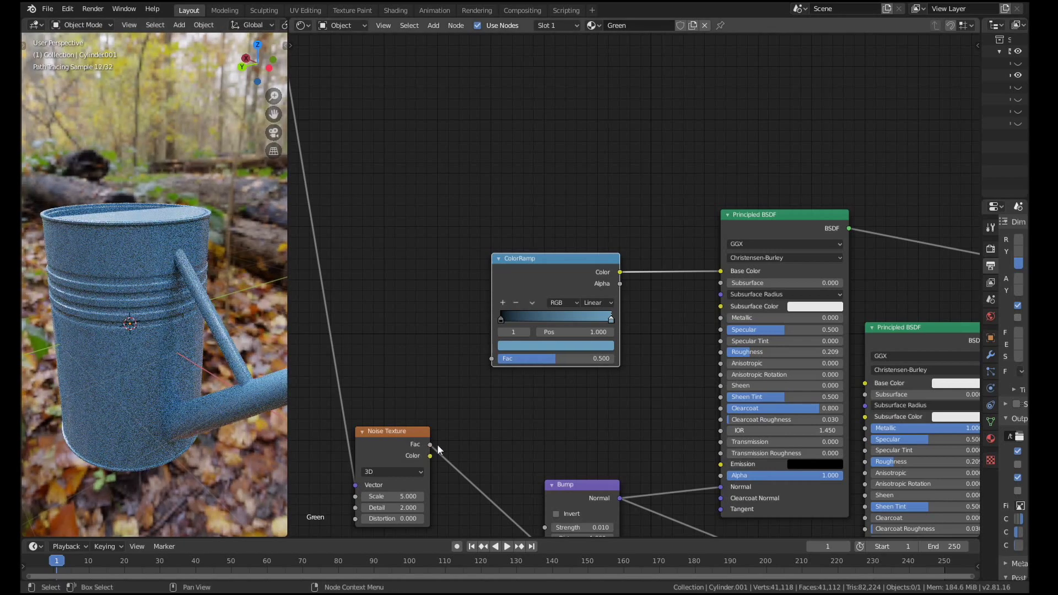
pyautogui.moveTo(439, 447); pyautogui.dragTo(438, 405, button='middle')
pyautogui.moveTo(429, 402); pyautogui.dragTo(491, 314)
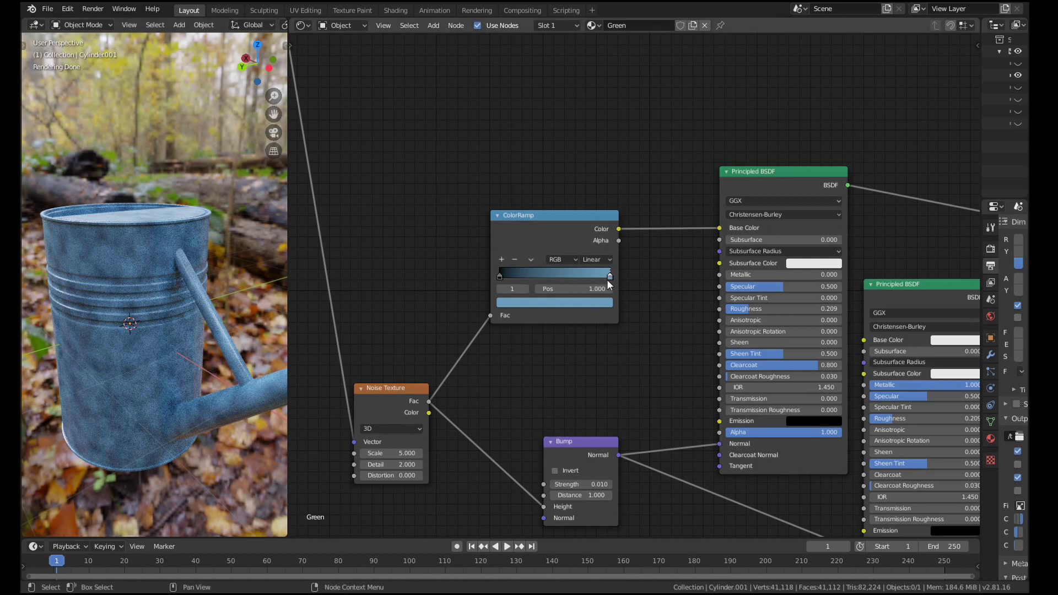
# Shift the ColorRamp's blue stop to position 0.382 and check the paint on the watering can
pyautogui.moveTo(610, 275); pyautogui.dragTo(542, 276)
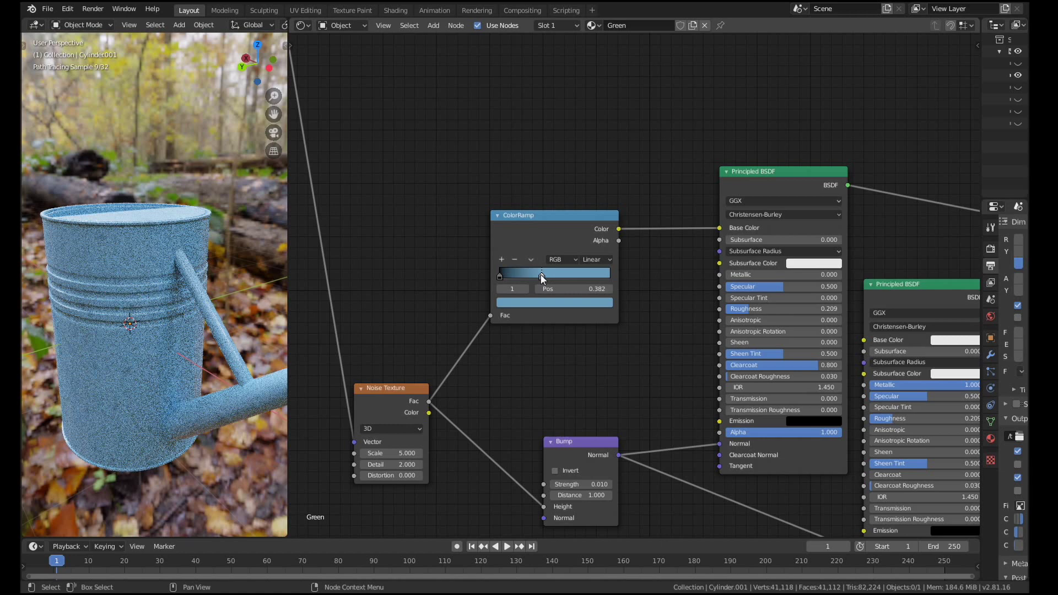
pyautogui.scroll(3, 123, 384)
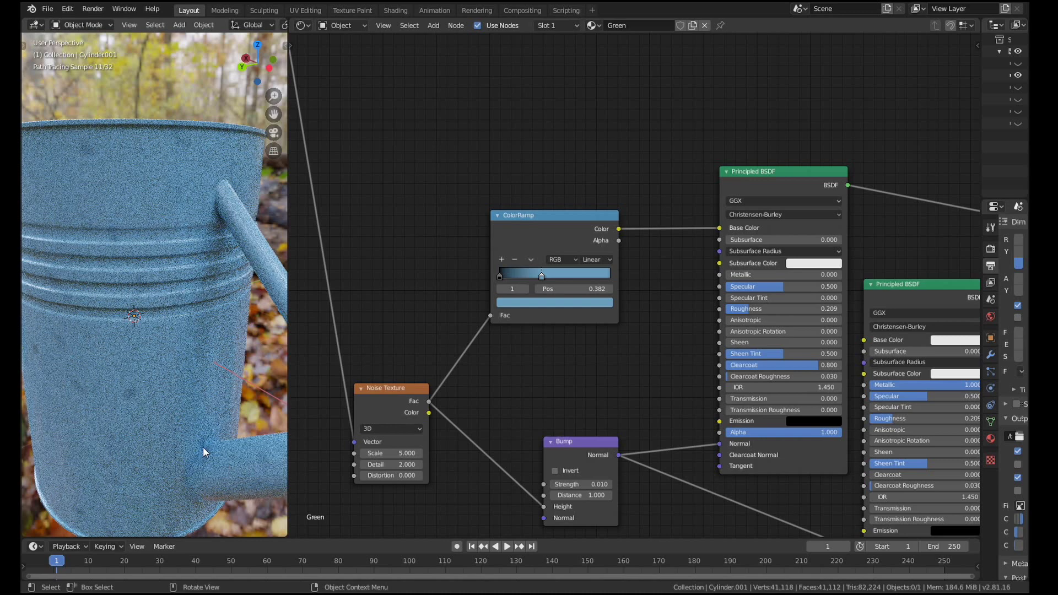
pyautogui.scroll(-5, 193, 445)
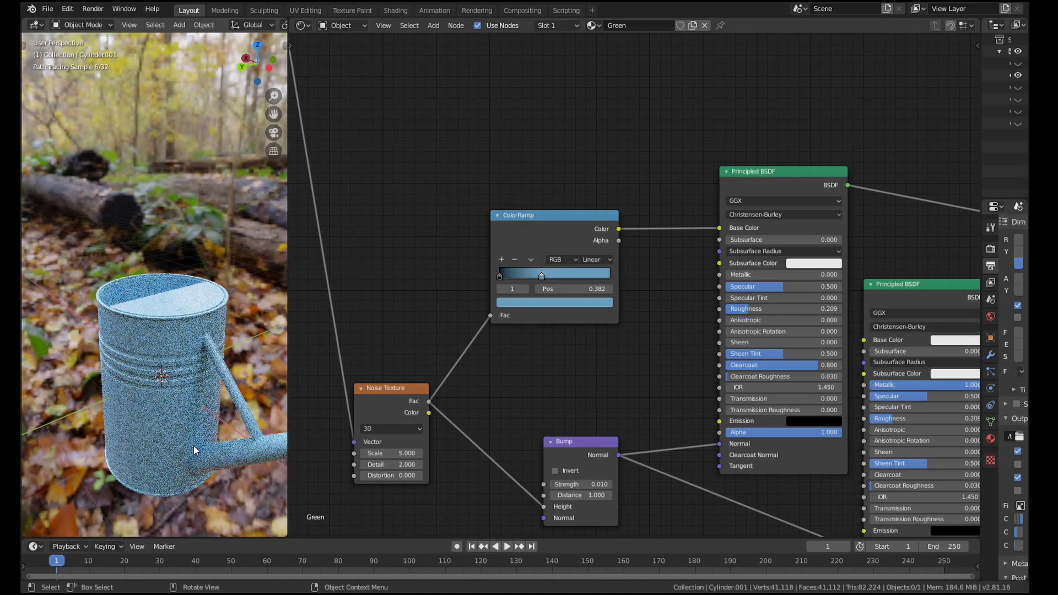
# Spread the two Principled BSDF nodes apart and route the metallic one to the Material Output for preview
pyautogui.moveTo(505, 372); pyautogui.dragTo(373, 461, button='middle')
pyautogui.scroll(-8, 474, 398)
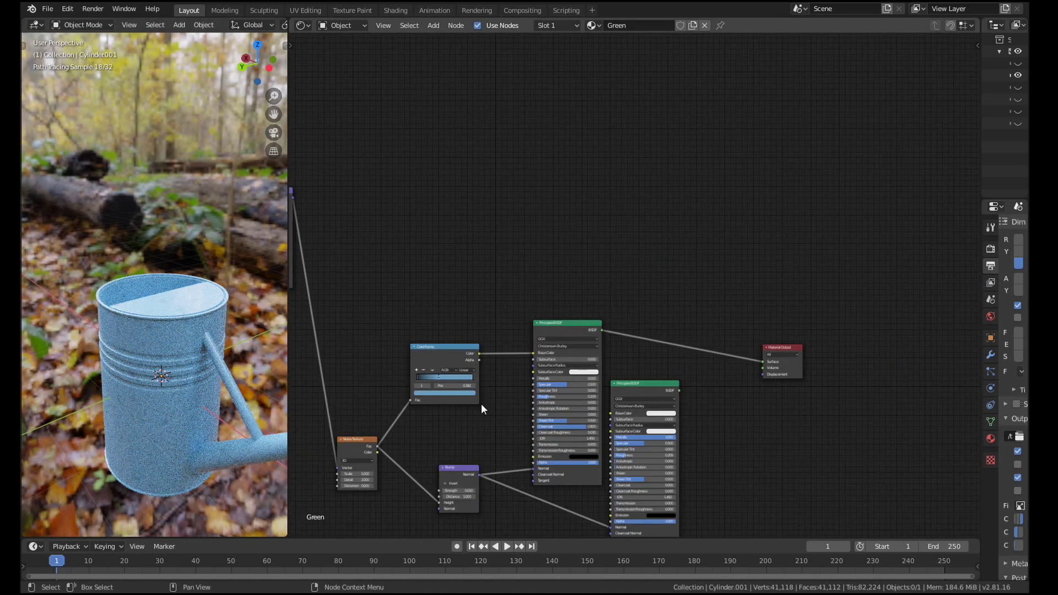
pyautogui.moveTo(481, 403); pyautogui.dragTo(428, 356, button='middle')
pyautogui.moveTo(597, 339); pyautogui.dragTo(610, 351)
pyautogui.moveTo(514, 282); pyautogui.dragTo(504, 269)
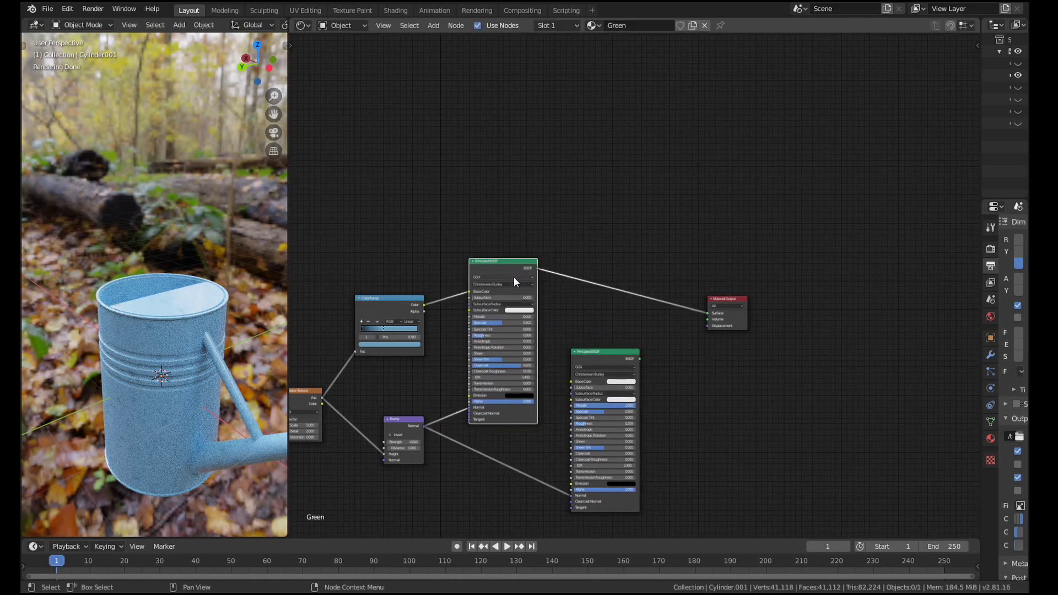
pyautogui.keyDown('ctrl'); pyautogui.keyDown('shift'); pyautogui.click(607, 352); pyautogui.keyUp('shift'); pyautogui.keyUp('ctrl')
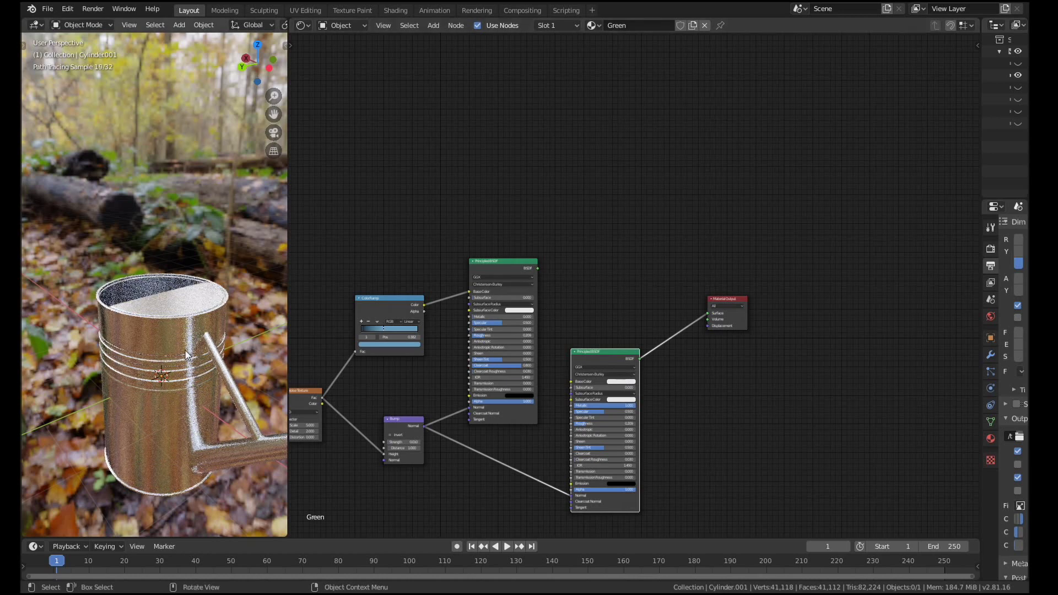
# Add a Geometry node in the empty area above the Principled BSDF nodes
pyautogui.moveTo(499, 372); pyautogui.dragTo(577, 418, button='middle')
pyautogui.scroll(-2, 578, 417)
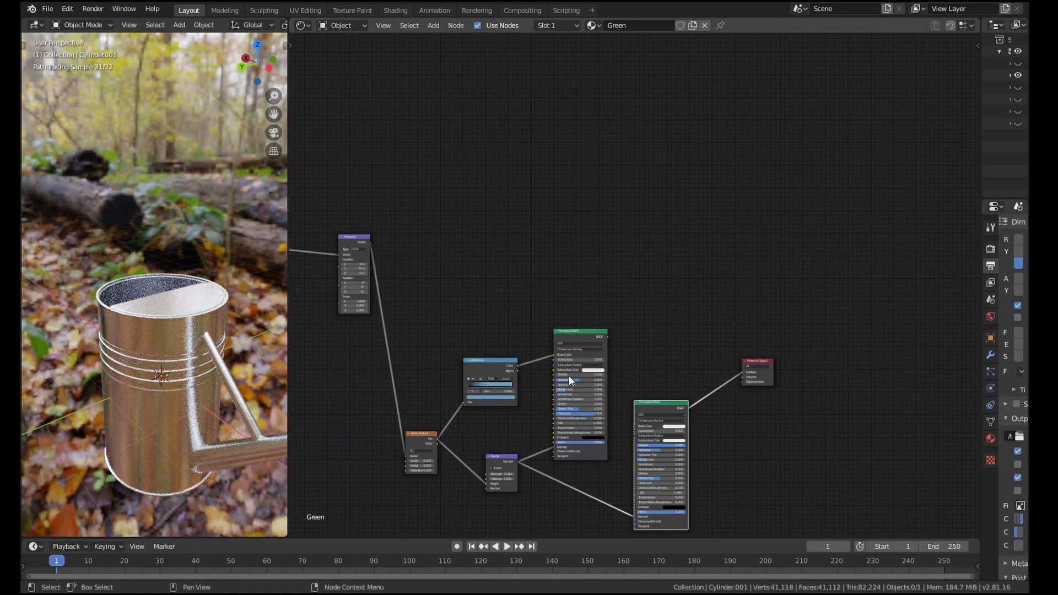
pyautogui.hotkey('shift', 'a')
pyautogui.click(508, 224)
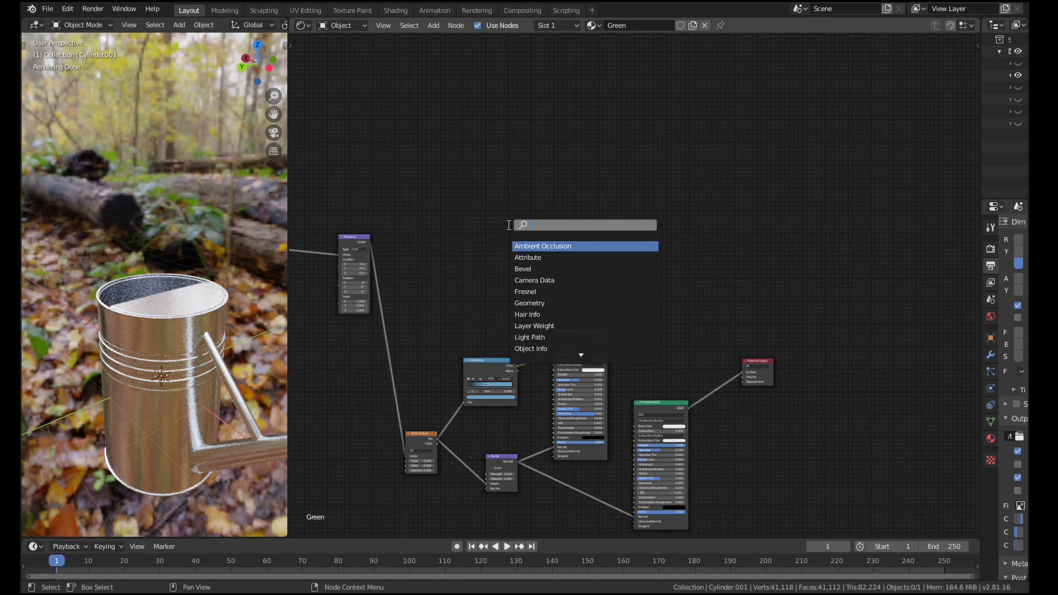
pyautogui.write('geo')
pyautogui.press('Return')
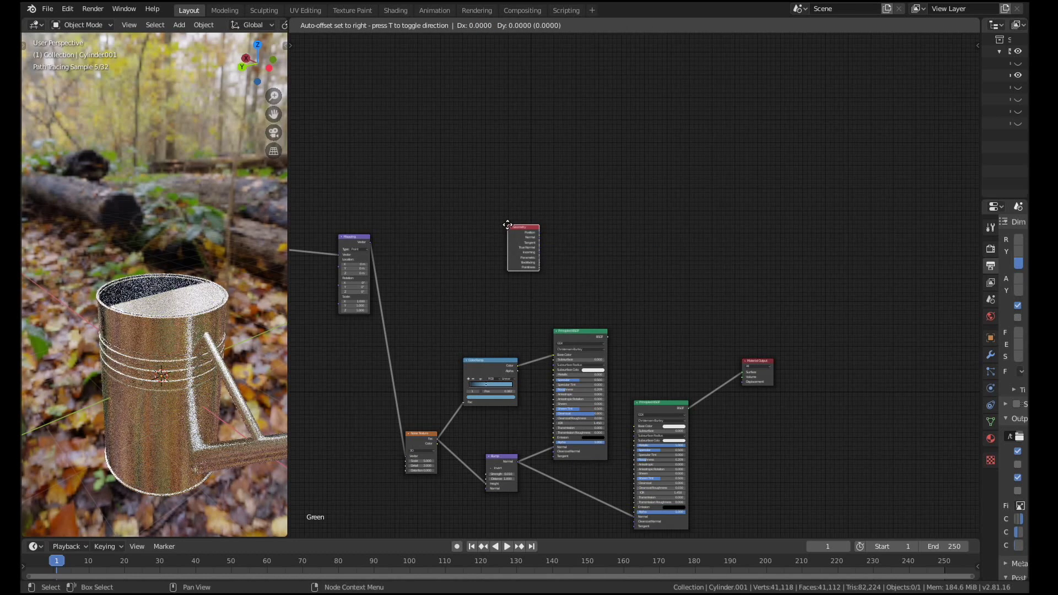
pyautogui.click(527, 246)
# Add a second ColorRamp node and place it after the Geometry node
pyautogui.scroll(4, 587, 296)
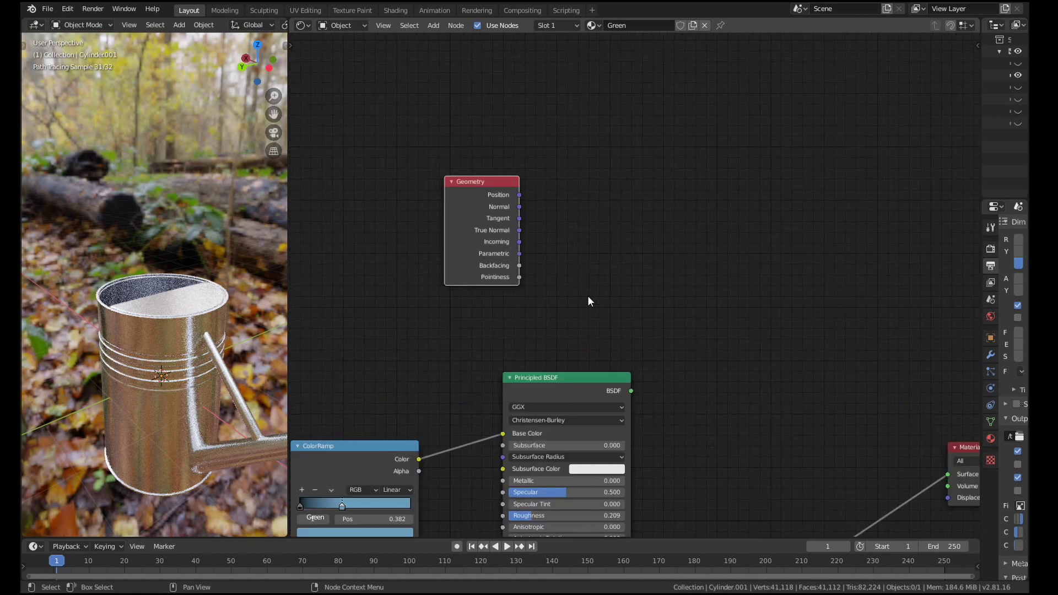
pyautogui.scroll(-2, 587, 295)
pyautogui.moveTo(587, 296); pyautogui.dragTo(633, 314, button='middle')
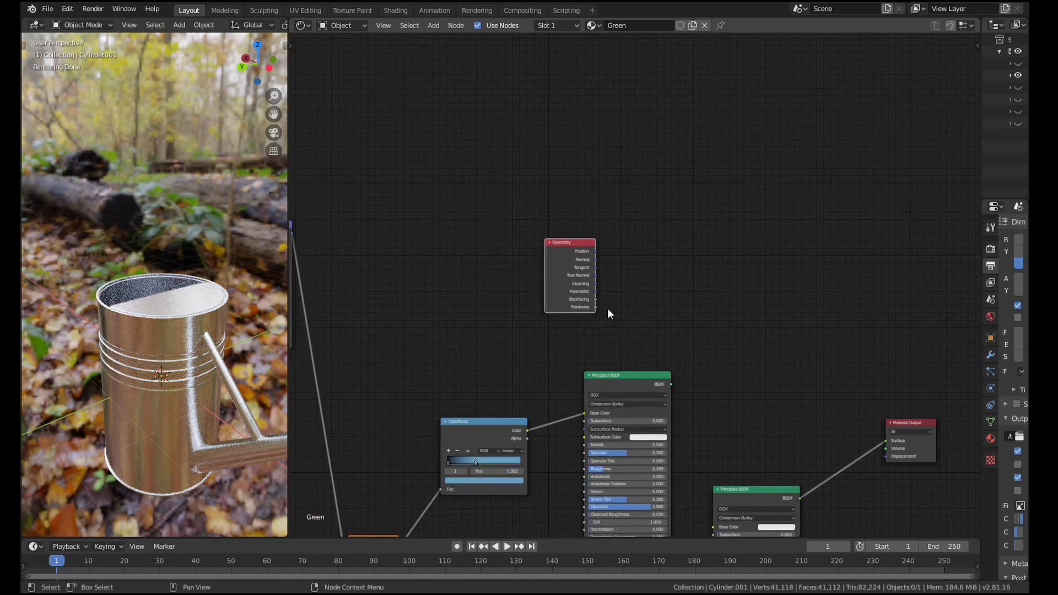
pyautogui.scroll(6, 598, 309)
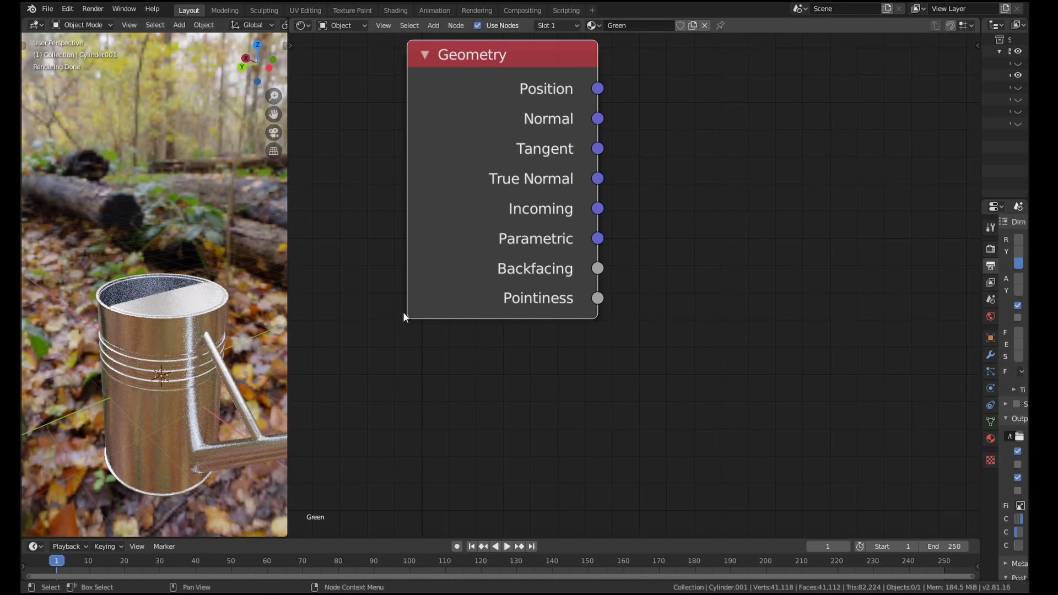
pyautogui.scroll(-6, 485, 368)
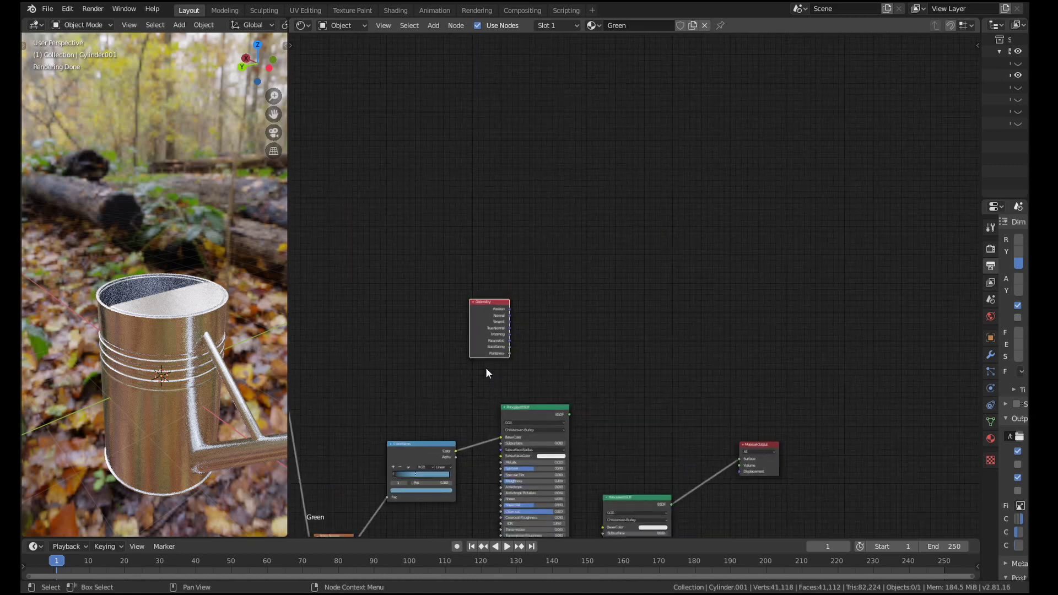
pyautogui.moveTo(467, 377); pyautogui.dragTo(460, 383, button='middle')
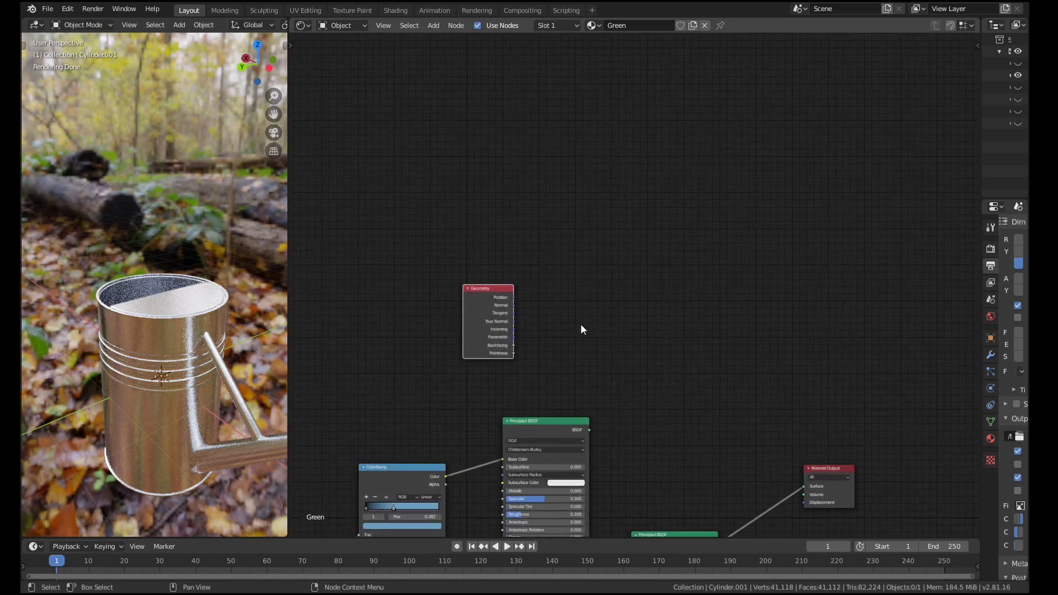
pyautogui.hotkey('shift', 'a')
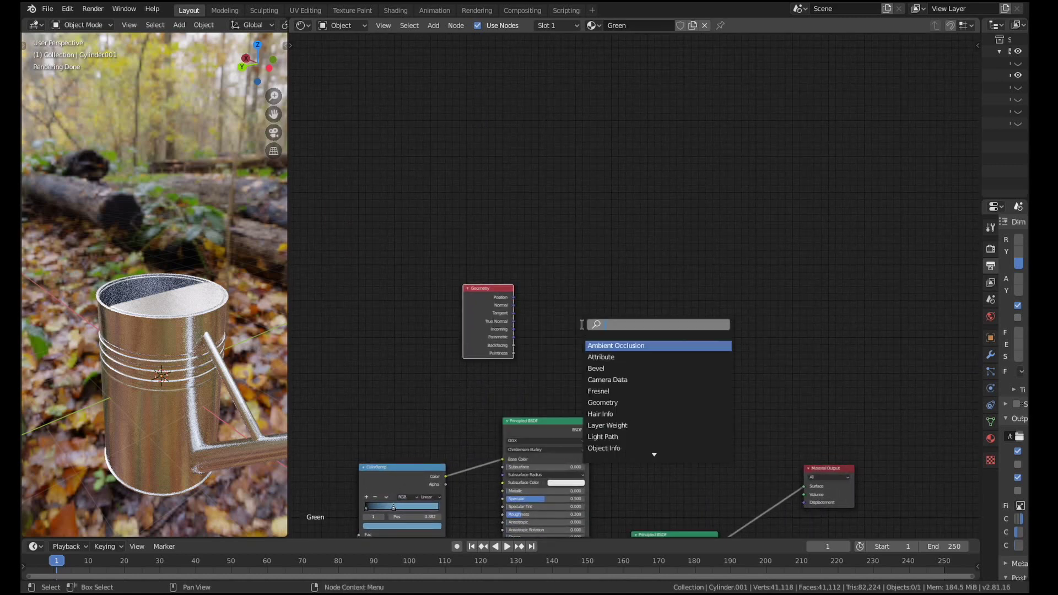
pyautogui.write('ramp')
pyautogui.press('Return')
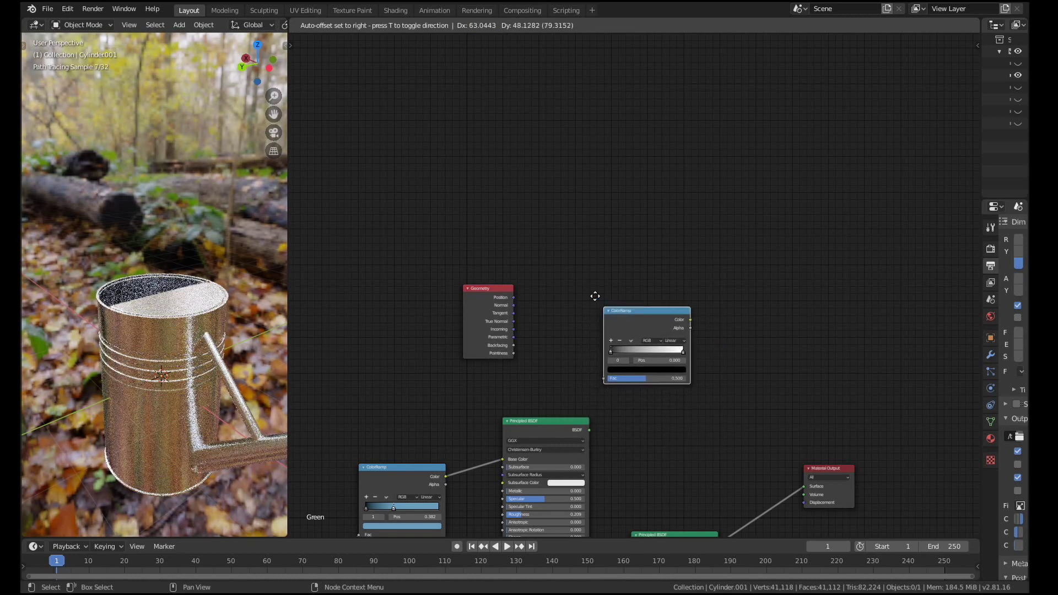
pyautogui.click(585, 280)
# Preview the Geometry node's outputs on the watering can, cycling through to Pointiness, and inspect the shading up close
pyautogui.keyDown('ctrl'); pyautogui.keyDown('shift'); pyautogui.click(491, 309); pyautogui.keyUp('shift'); pyautogui.keyUp('ctrl')
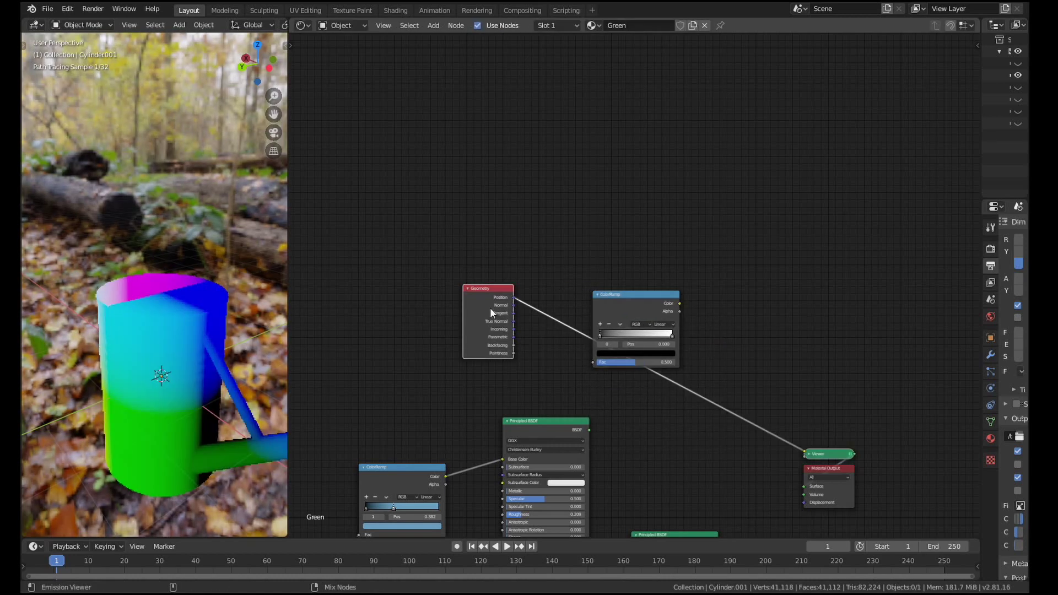
pyautogui.keyDown('ctrl'); pyautogui.keyDown('shift'); pyautogui.click(490, 308); pyautogui.keyUp('shift'); pyautogui.keyUp('ctrl')
pyautogui.keyDown('ctrl'); pyautogui.keyDown('shift'); pyautogui.click(491, 308); pyautogui.keyUp('shift'); pyautogui.keyUp('ctrl')
pyautogui.keyDown('ctrl'); pyautogui.keyDown('shift'); pyautogui.click(491, 307); pyautogui.keyUp('shift'); pyautogui.keyUp('ctrl')
pyautogui.keyDown('ctrl'); pyautogui.keyDown('shift'); pyautogui.click(490, 308); pyautogui.keyUp('shift'); pyautogui.keyUp('ctrl')
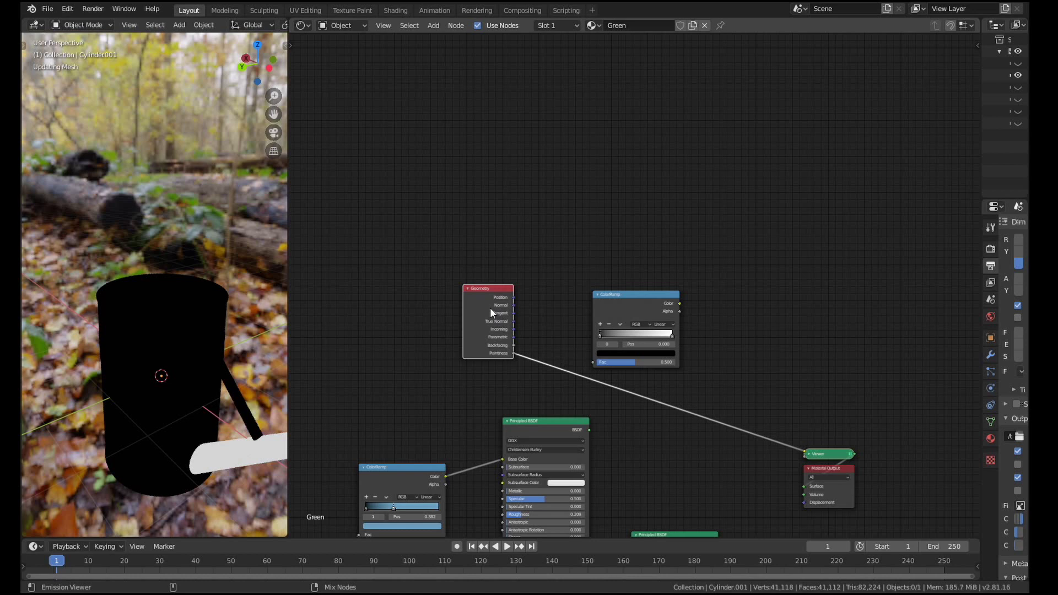
pyautogui.scroll(6, 167, 369)
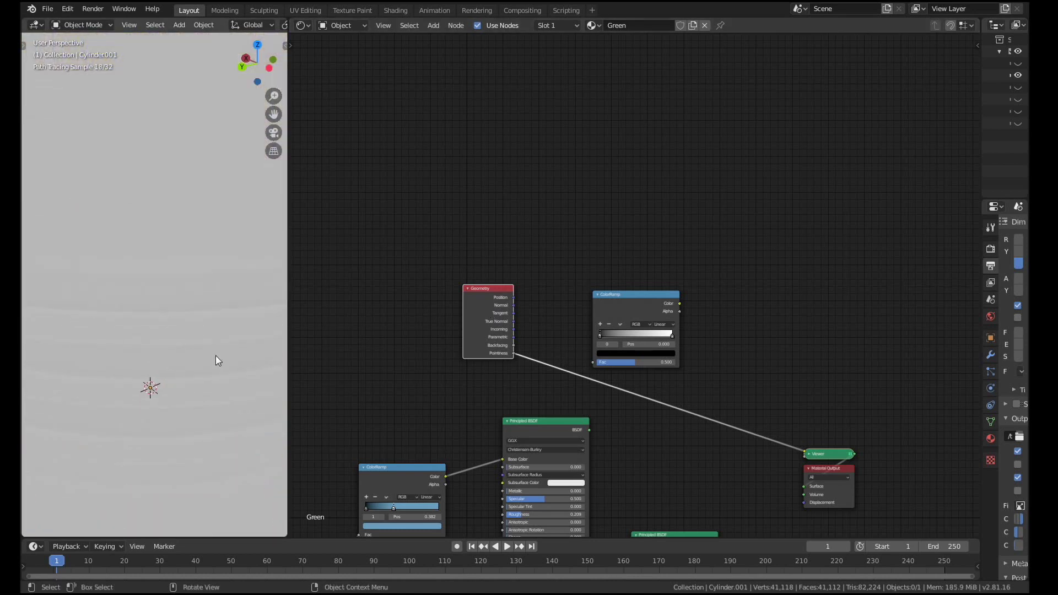
pyautogui.scroll(-4, 174, 342)
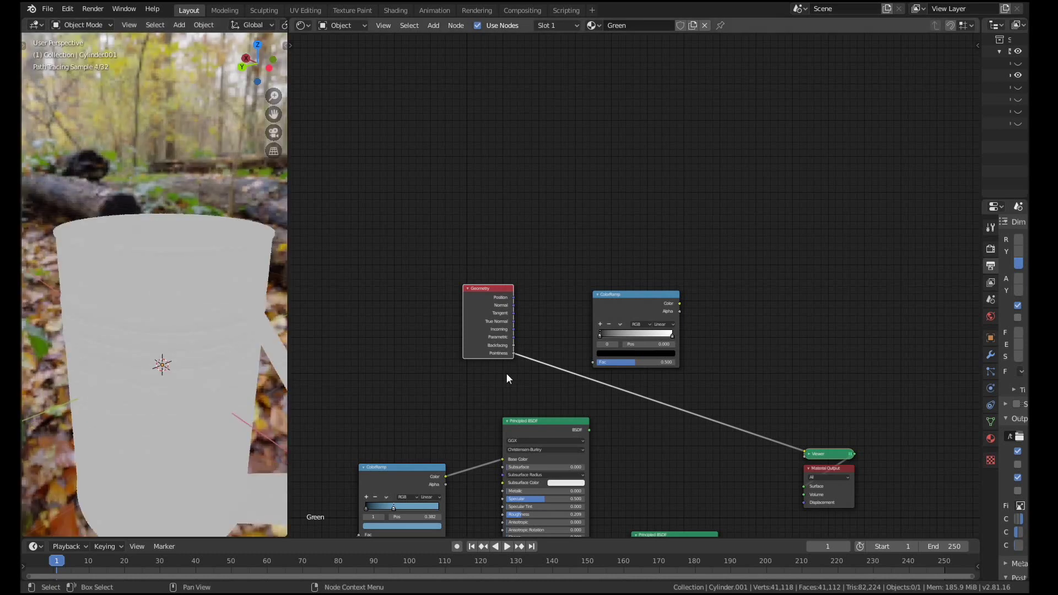
# Connect the Geometry node's Pointiness output to the new ColorRamp's Fac input and preview the ramp's Color output
pyautogui.moveTo(516, 352); pyautogui.dragTo(594, 362)
pyautogui.keyDown('ctrl'); pyautogui.keyDown('shift'); pyautogui.click(644, 303); pyautogui.keyUp('shift'); pyautogui.keyUp('ctrl')
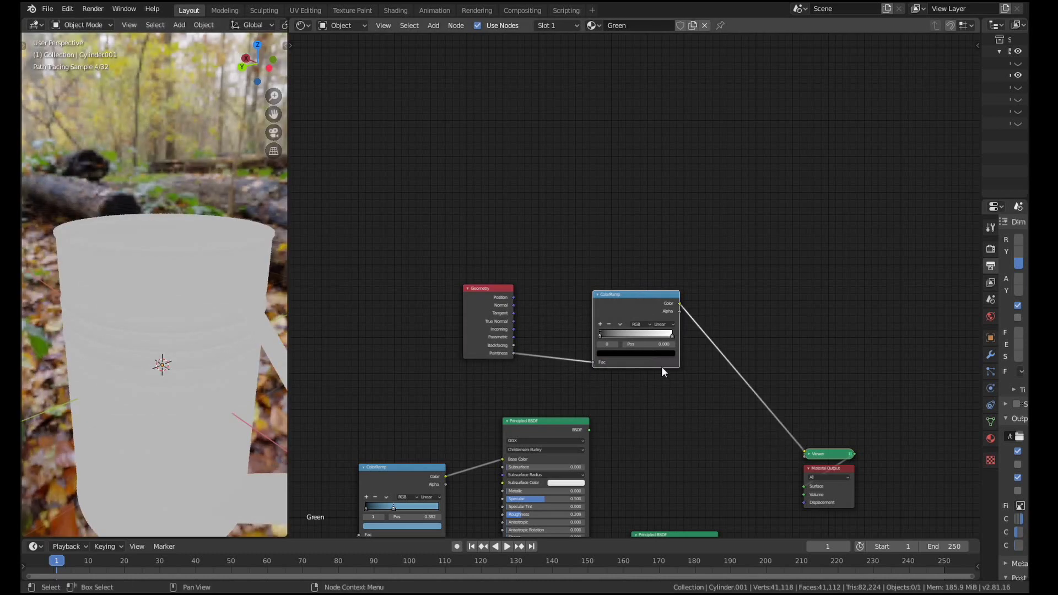
# Move the black stop of the Pointiness ColorRamp to position 0.509 and inspect the edge mask on the can
pyautogui.scroll(4, 661, 366)
pyautogui.moveTo(620, 371); pyautogui.dragTo(615, 373, button='middle')
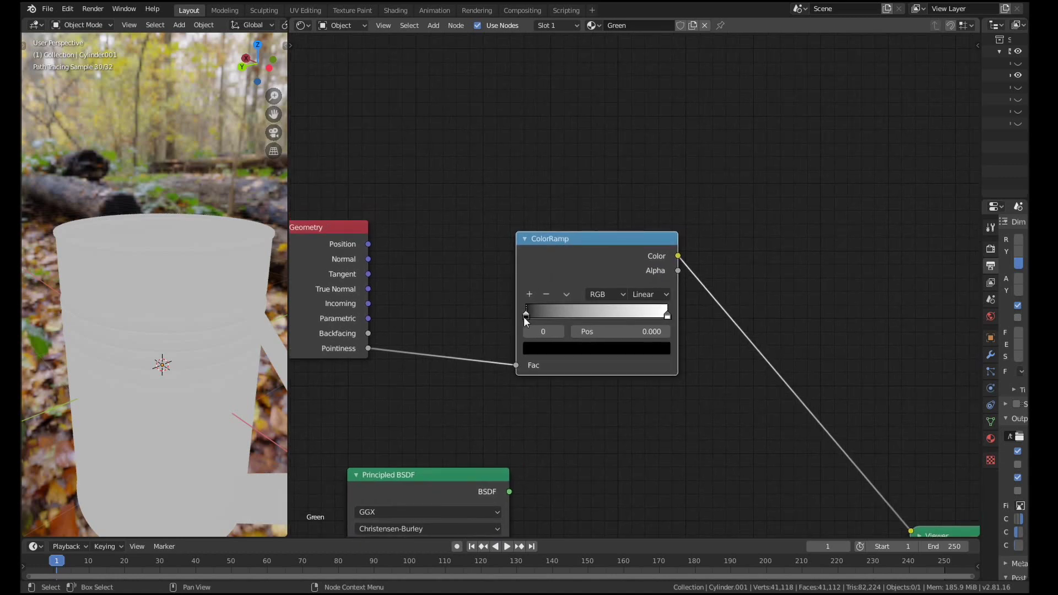
pyautogui.moveTo(525, 318); pyautogui.dragTo(607, 313)
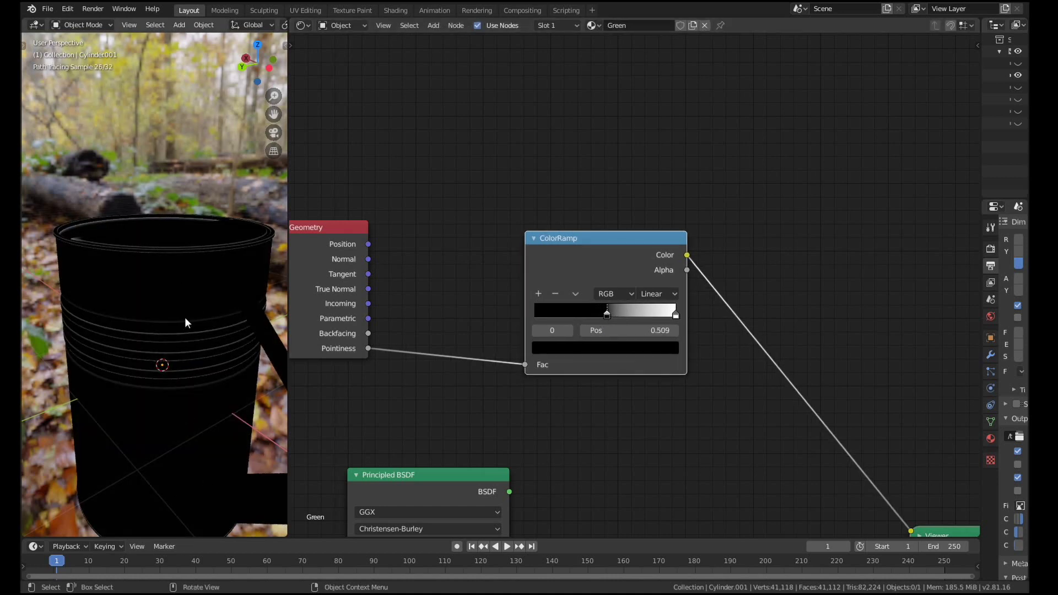
pyautogui.scroll(5, 188, 367)
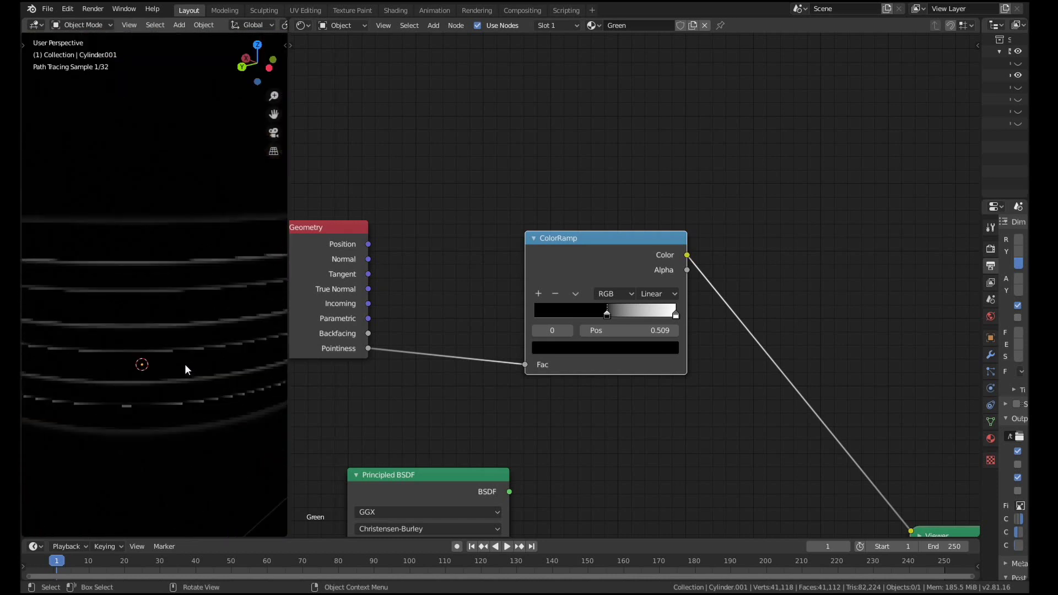
pyautogui.scroll(-3, 187, 365)
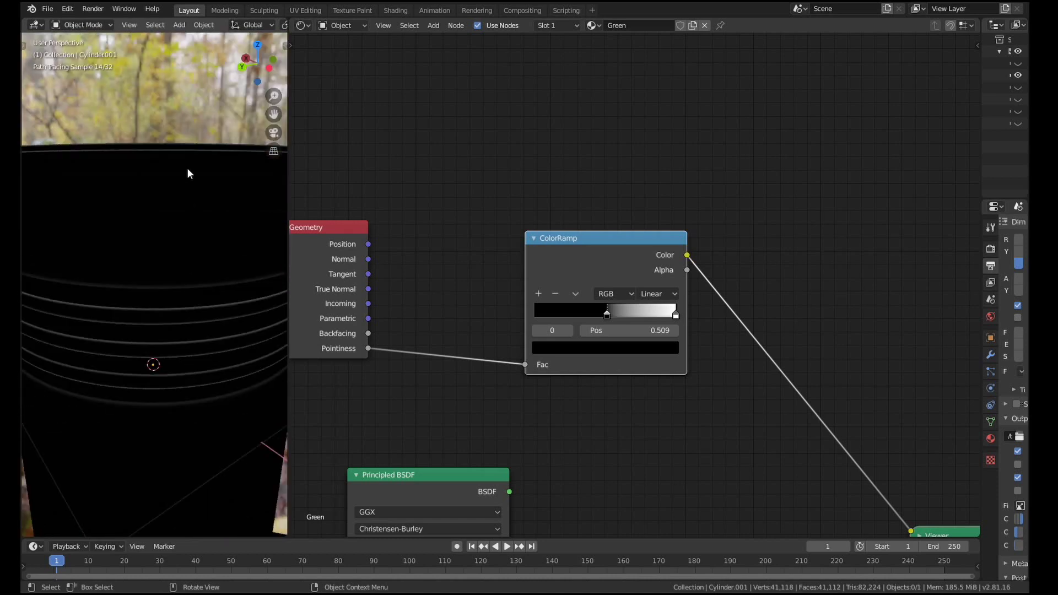
pyautogui.moveTo(188, 244)
pyautogui.mouseDown(button='middle')
pyautogui.moveTo(168, 184)
pyautogui.moveTo(161, 261)
pyautogui.moveTo(187, 234)
pyautogui.mouseUp(button='middle')
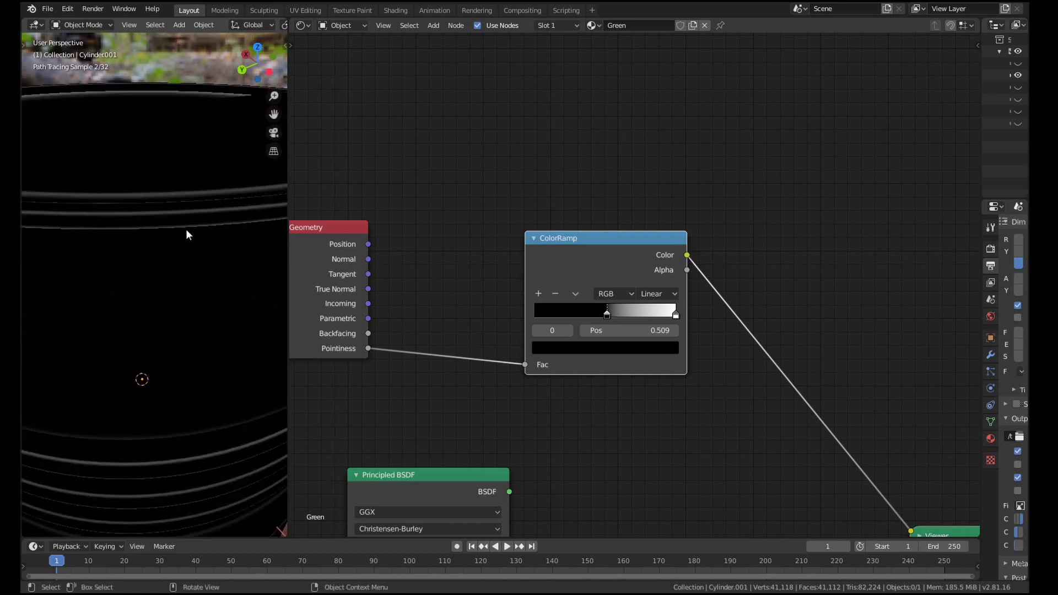
# Move the ramp's white stop to position 0.545 to sharpen the edge mask, and check the whole can
pyautogui.scroll(2, 683, 329)
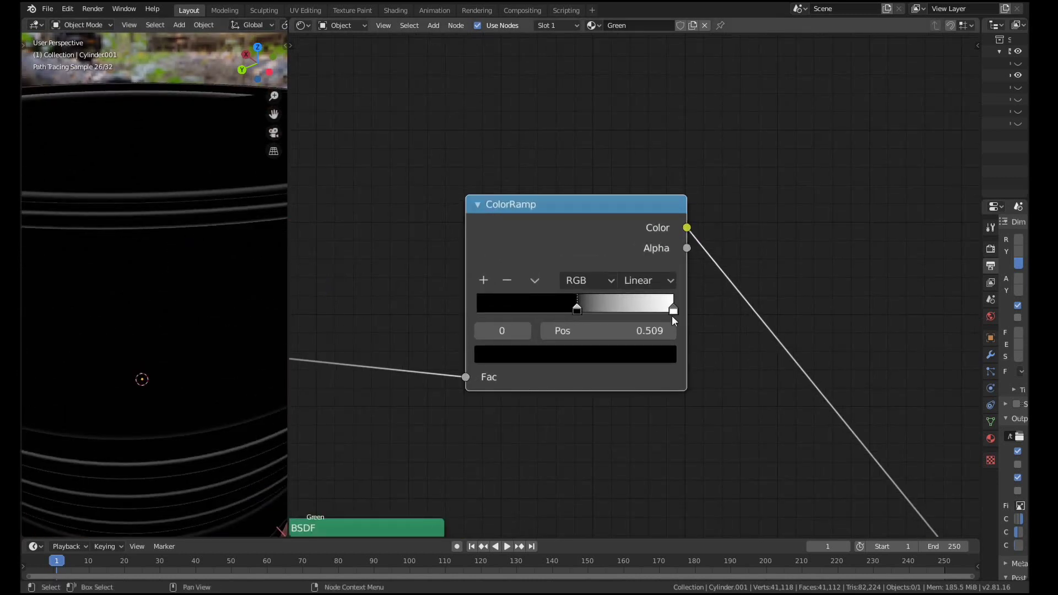
pyautogui.moveTo(673, 312); pyautogui.dragTo(582, 312)
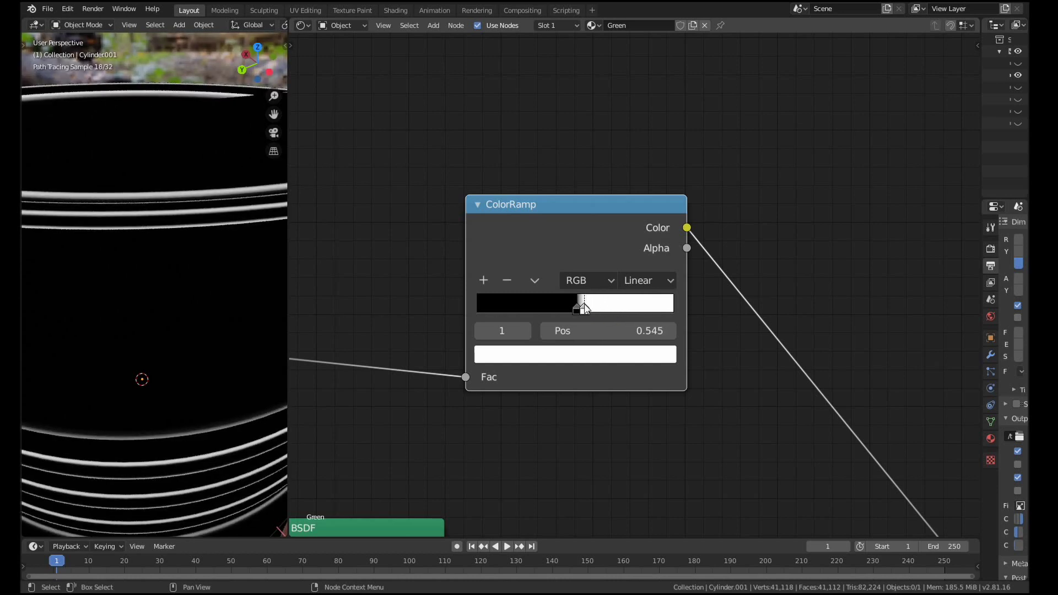
pyautogui.moveTo(151, 238); pyautogui.dragTo(177, 424, button='middle')
pyautogui.scroll(-4, 176, 419)
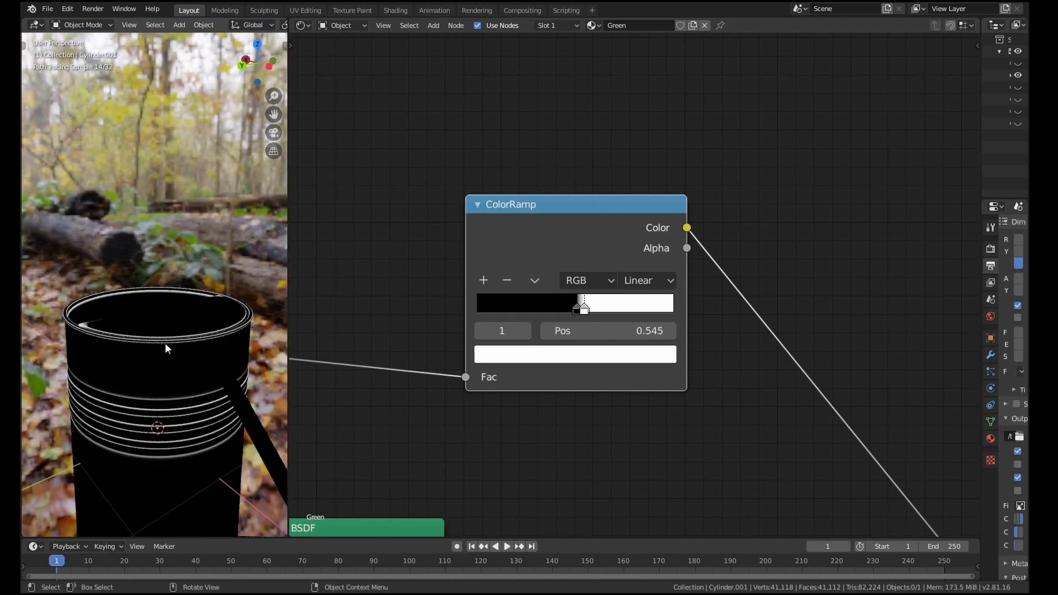
# Add a Mix Shader node before the Material Output and connect its Shader output to the Surface input
pyautogui.moveTo(422, 364); pyautogui.dragTo(471, 317, button='middle')
pyautogui.scroll(-8, 474, 315)
pyautogui.moveTo(567, 371); pyautogui.dragTo(553, 274, button='middle')
pyautogui.scroll(-3, 553, 274)
pyautogui.hotkey('shift', 'a')
pyautogui.write('sm')
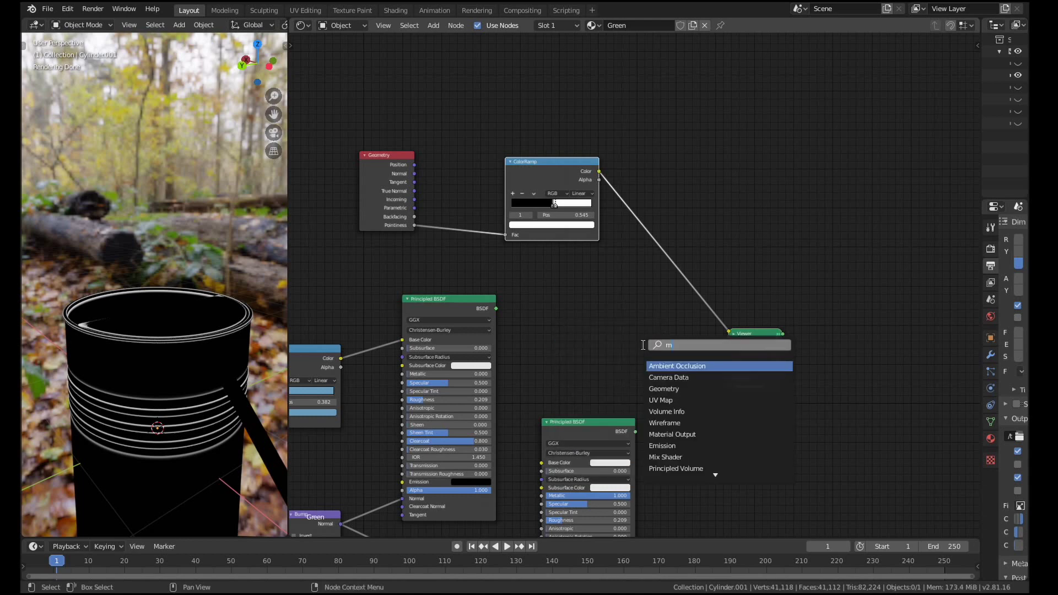
pyautogui.write('i')
pyautogui.click(689, 377)
pyautogui.click(689, 377)
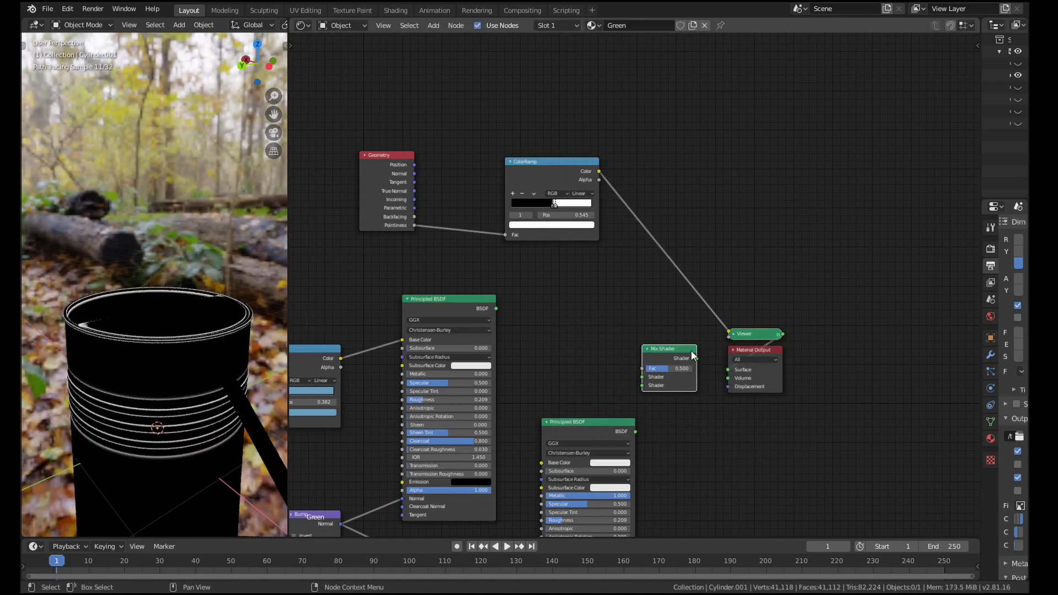
pyautogui.keyDown('ctrl'); pyautogui.keyDown('shift'); pyautogui.click(691, 352); pyautogui.keyUp('shift'); pyautogui.keyUp('ctrl')
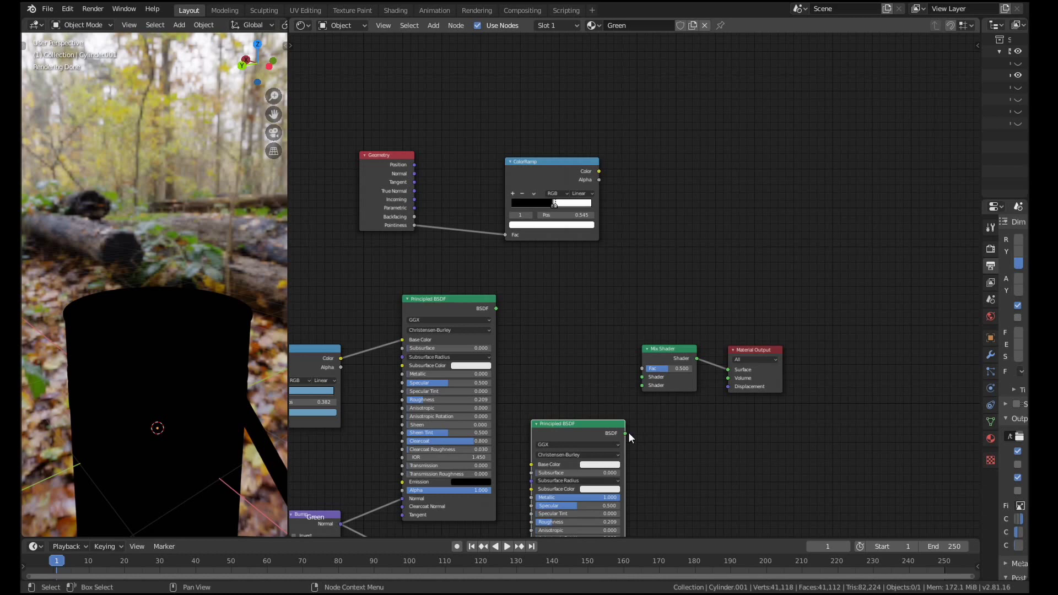
# Feed the Mix Shader with the blue paint shader first, the metal shader second and the Pointiness ramp's Color as Fac, then inspect the edges
pyautogui.moveTo(626, 433); pyautogui.dragTo(643, 385)
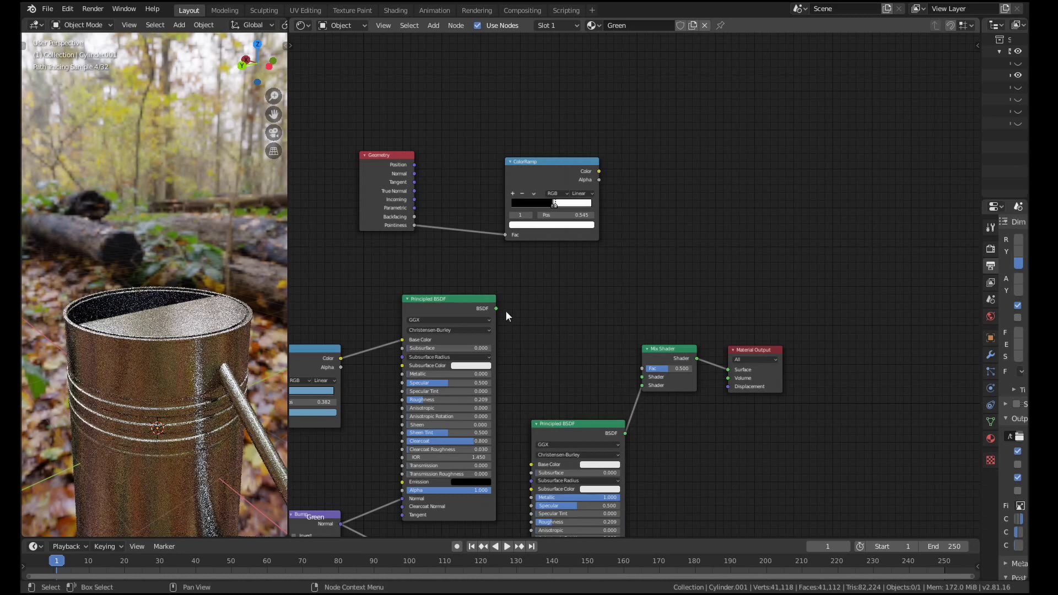
pyautogui.moveTo(496, 309); pyautogui.dragTo(644, 376)
pyautogui.moveTo(599, 171); pyautogui.dragTo(644, 366)
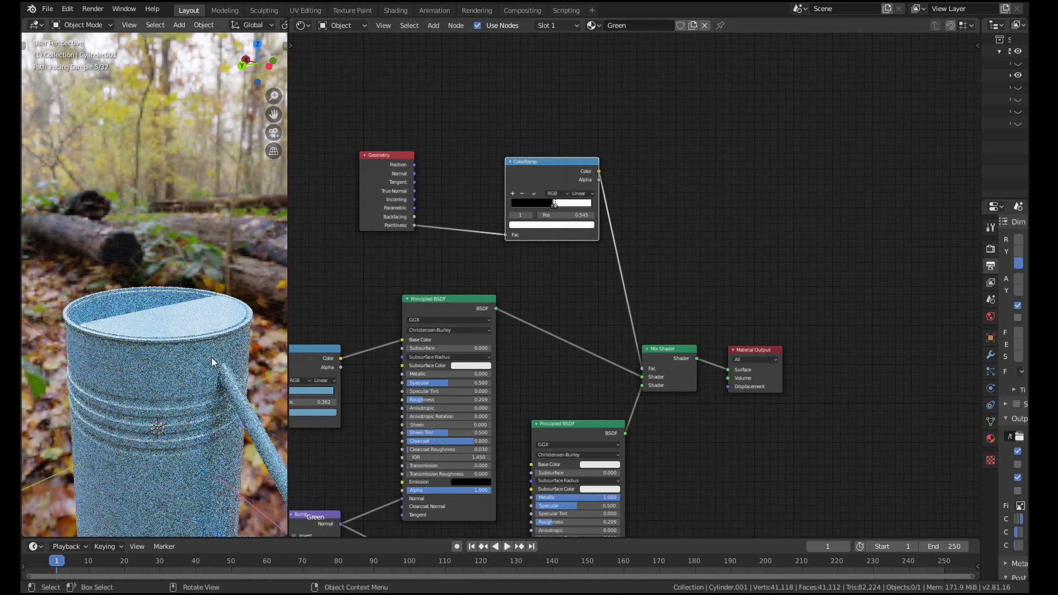
pyautogui.scroll(5, 159, 341)
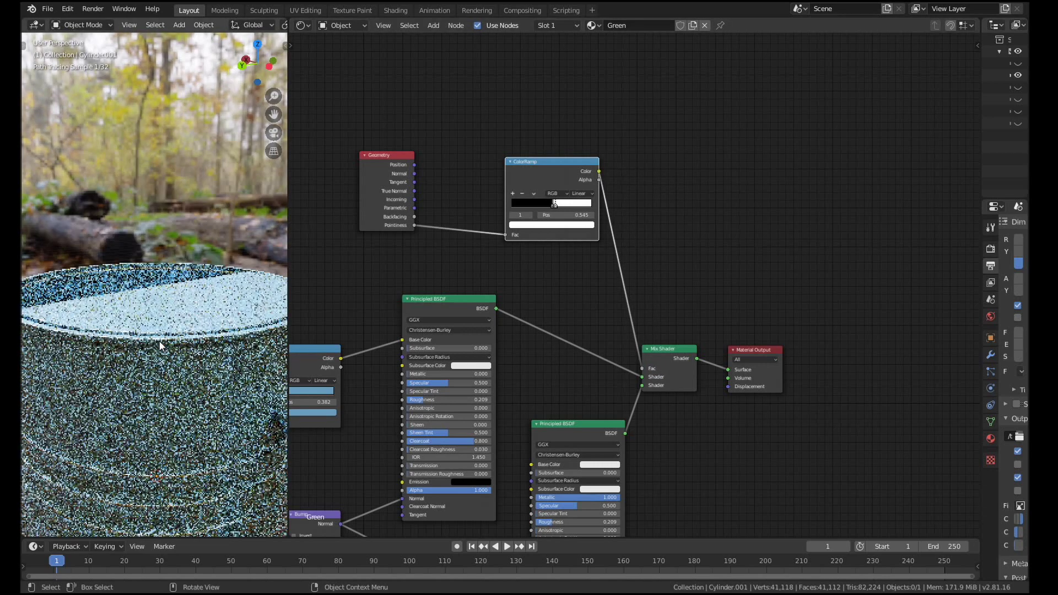
pyautogui.scroll(2, 177, 337)
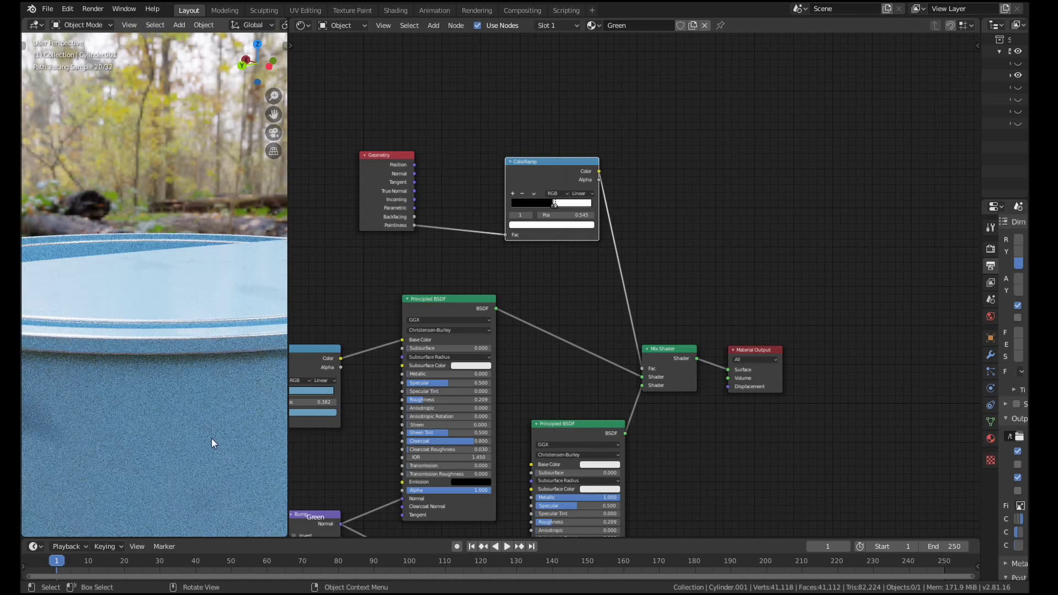
pyautogui.keyDown('shift'); pyautogui.moveTo(212, 438); pyautogui.dragTo(200, 187, button='middle'); pyautogui.keyUp('shift')
pyautogui.scroll(-1, 174, 402)
pyautogui.keyDown('shift'); pyautogui.moveTo(175, 402); pyautogui.dragTo(197, 292, button='middle'); pyautogui.keyUp('shift')
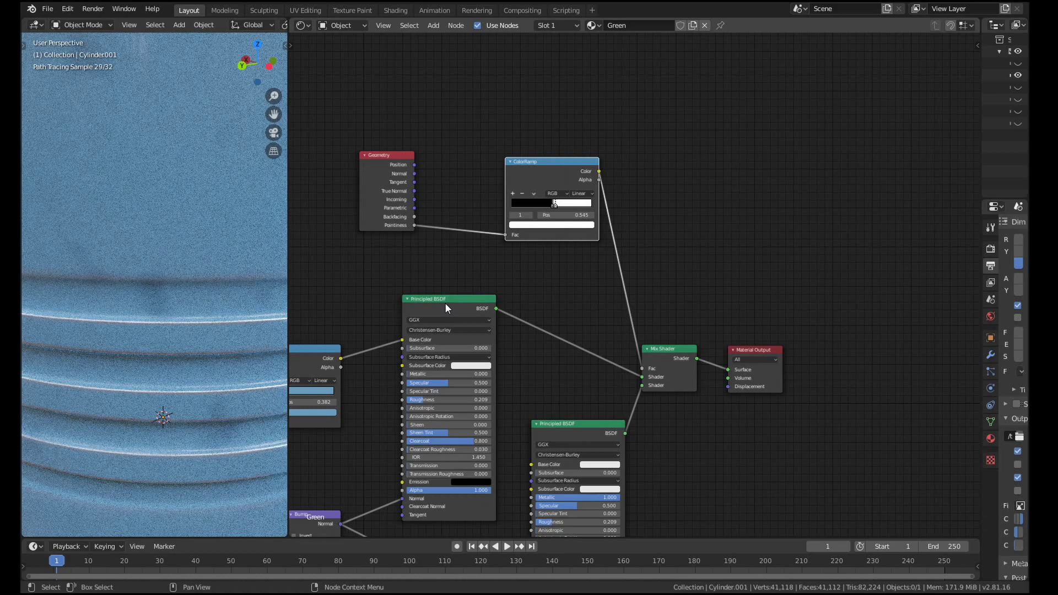
pyautogui.moveTo(184, 379); pyautogui.dragTo(170, 389, button='middle')
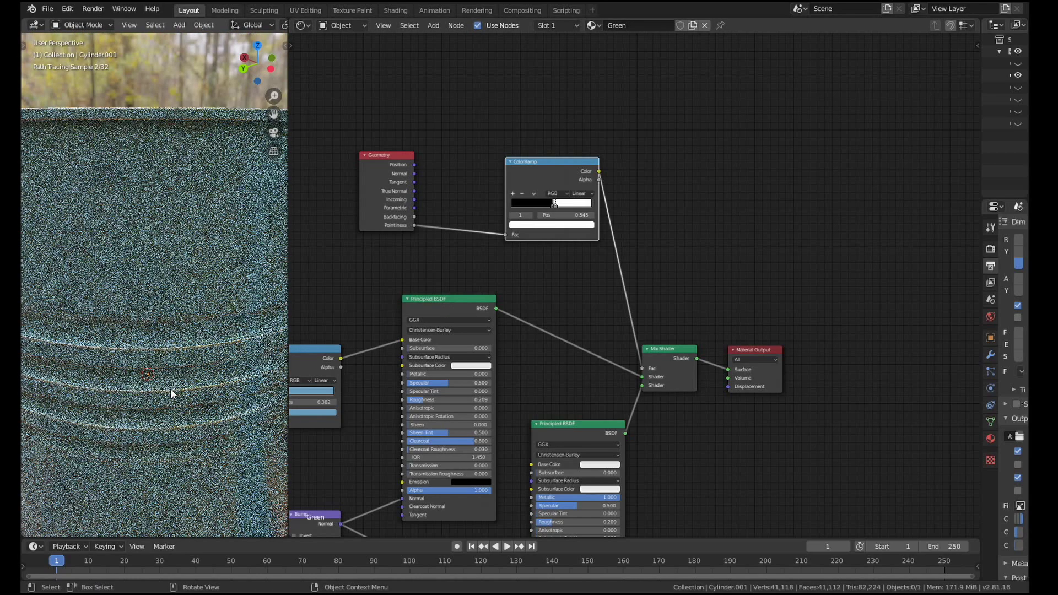
# Duplicate the Noise Texture node above the Geometry node and connect the Mapping node's Vector output to the copy's Vector input
pyautogui.moveTo(425, 253); pyautogui.dragTo(504, 389, button='middle')
pyautogui.scroll(-6, 504, 390)
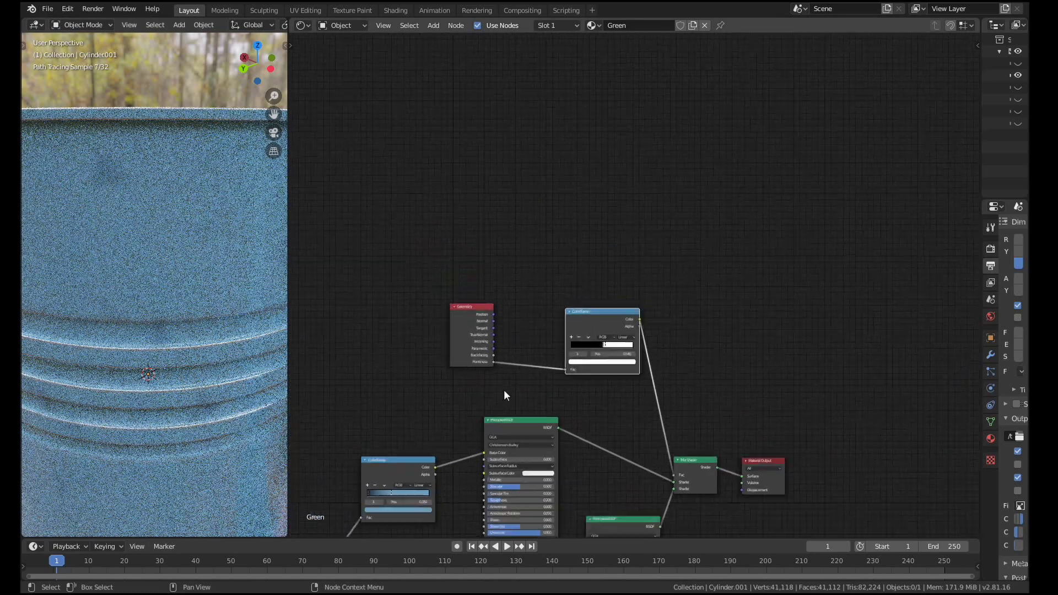
pyautogui.moveTo(422, 416); pyautogui.dragTo(442, 348, button='middle')
pyautogui.click(366, 467)
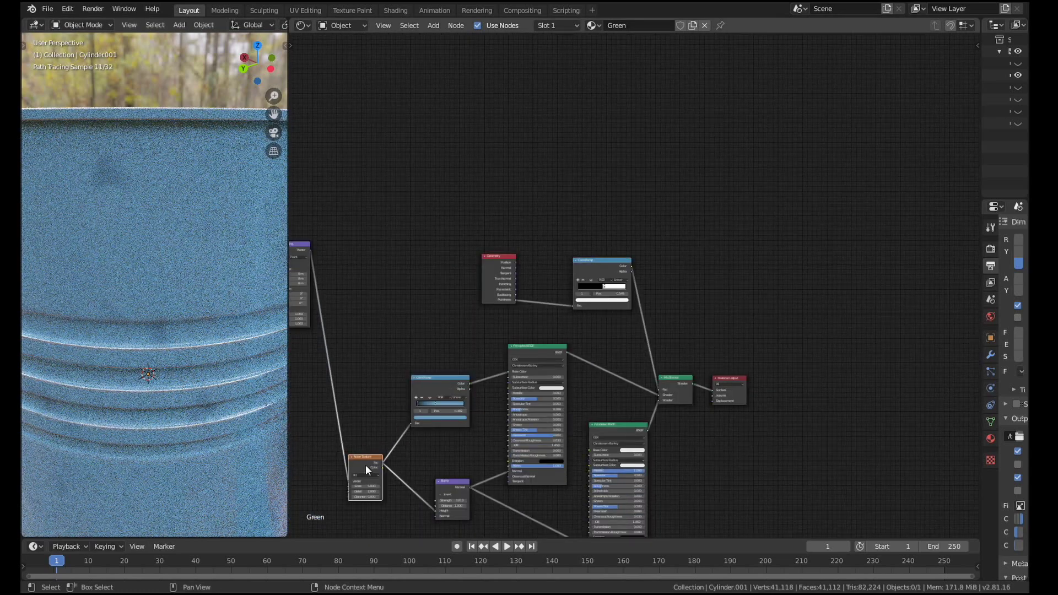
pyautogui.hotkey('shift', 'd')
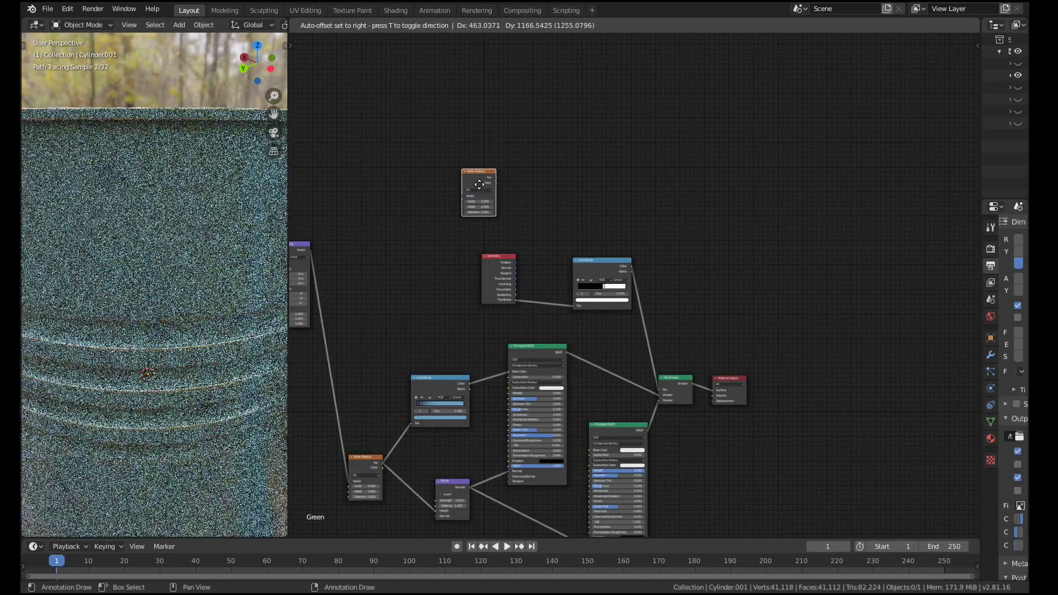
pyautogui.click(469, 218)
pyautogui.moveTo(385, 286); pyautogui.dragTo(467, 356, button='middle')
pyautogui.scroll(3, 467, 356)
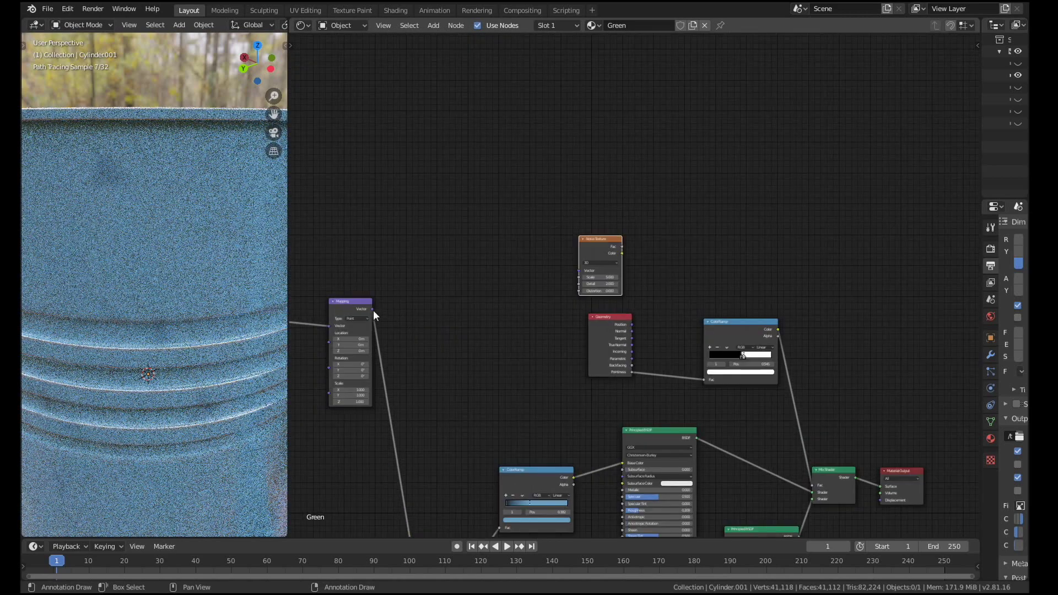
pyautogui.moveTo(372, 310); pyautogui.dragTo(586, 272)
# Preview the Pointiness ColorRamp's output on the can and examine the mask along the rim and ridges
pyautogui.moveTo(665, 269); pyautogui.dragTo(495, 340, button='middle')
pyautogui.scroll(2, 475, 315)
pyautogui.keyDown('ctrl'); pyautogui.keyDown('shift'); pyautogui.click(585, 408); pyautogui.keyUp('shift'); pyautogui.keyUp('ctrl')
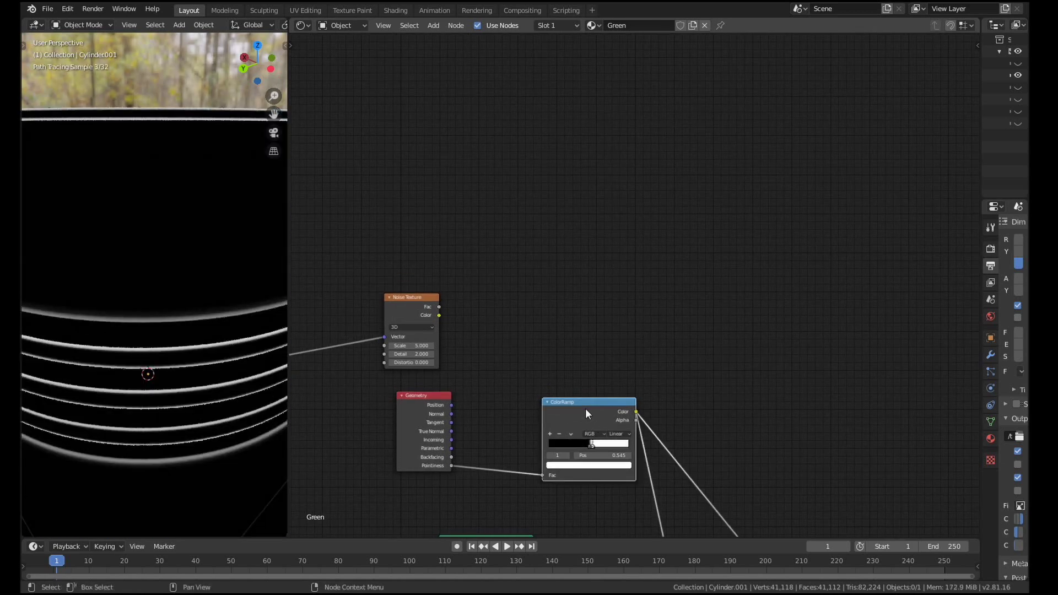
pyautogui.moveTo(219, 309); pyautogui.dragTo(223, 316, button='middle')
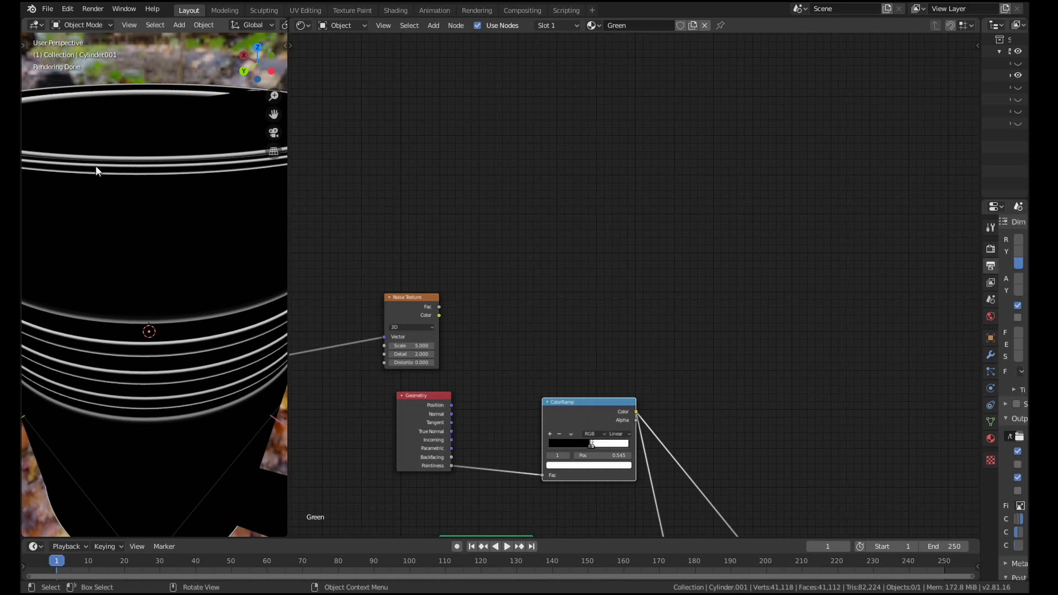
pyautogui.scroll(4, 211, 366)
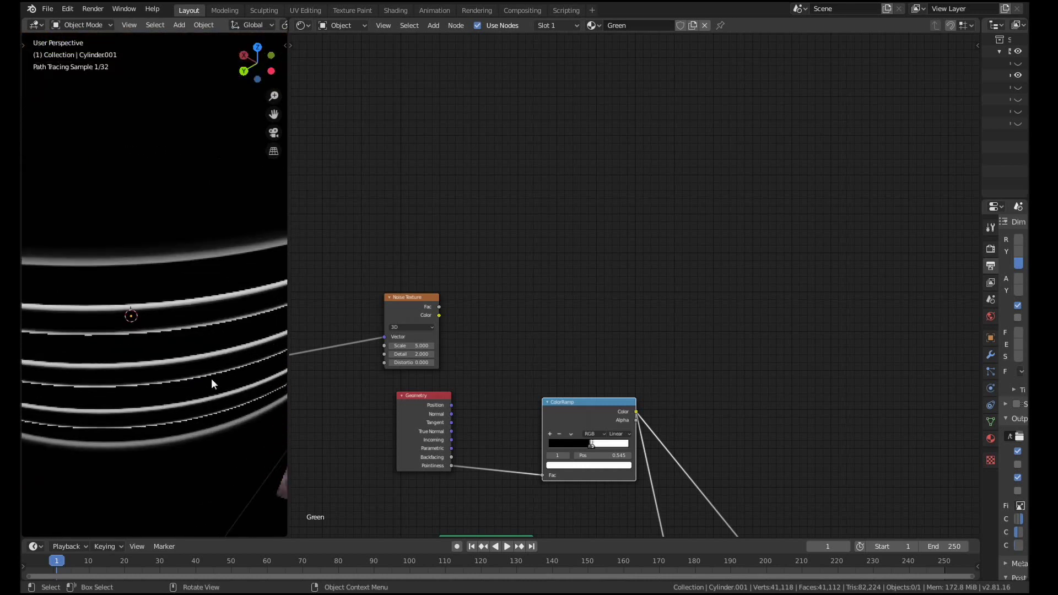
pyautogui.scroll(-5, 249, 356)
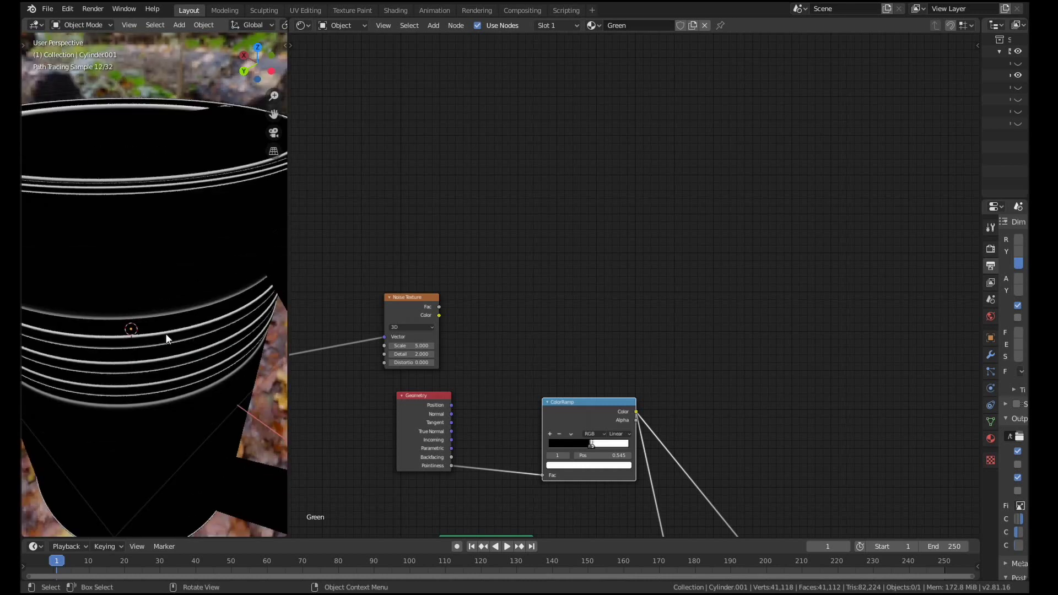
# Duplicate the Pointiness ColorRamp and place the copy beside the new Noise Texture node
pyautogui.moveTo(408, 296)
pyautogui.mouseDown()
pyautogui.moveTo(439, 288)
pyautogui.moveTo(423, 287)
pyautogui.mouseUp()
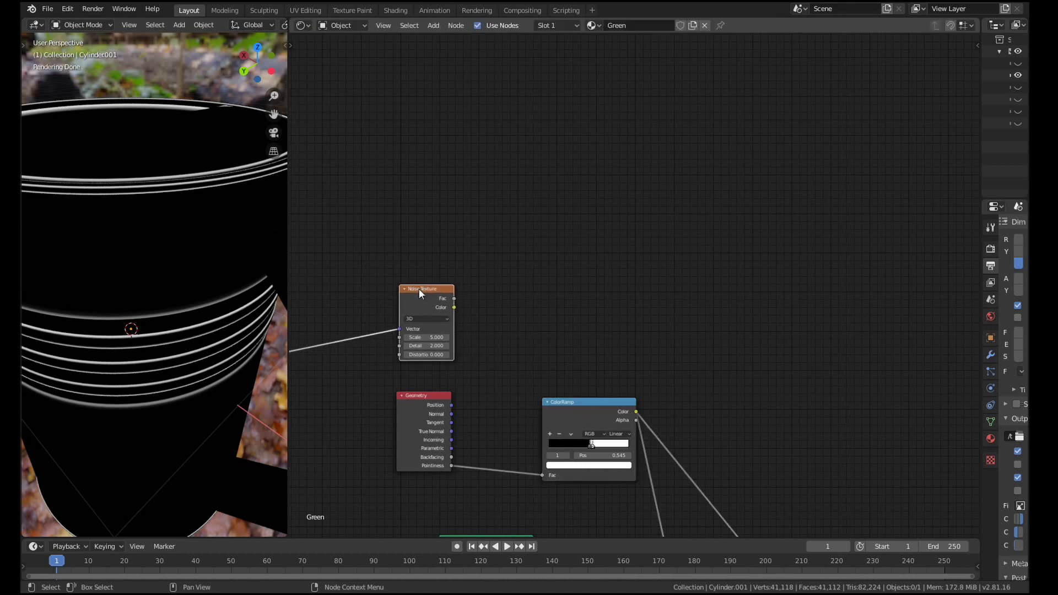
pyautogui.click(531, 301)
pyautogui.click(567, 412)
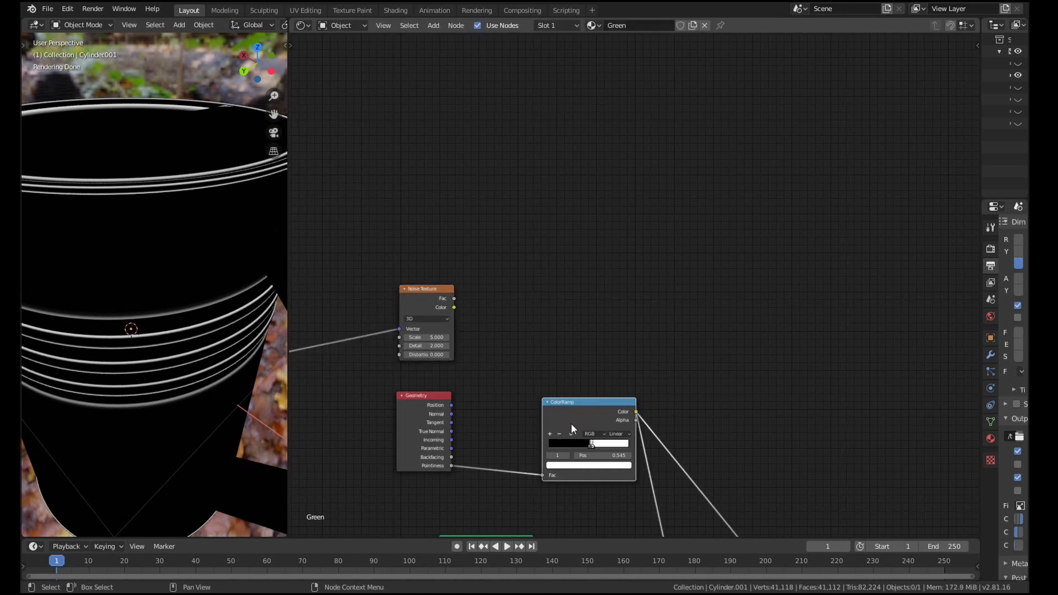
pyautogui.hotkey('shift', 'd')
pyautogui.click(552, 295)
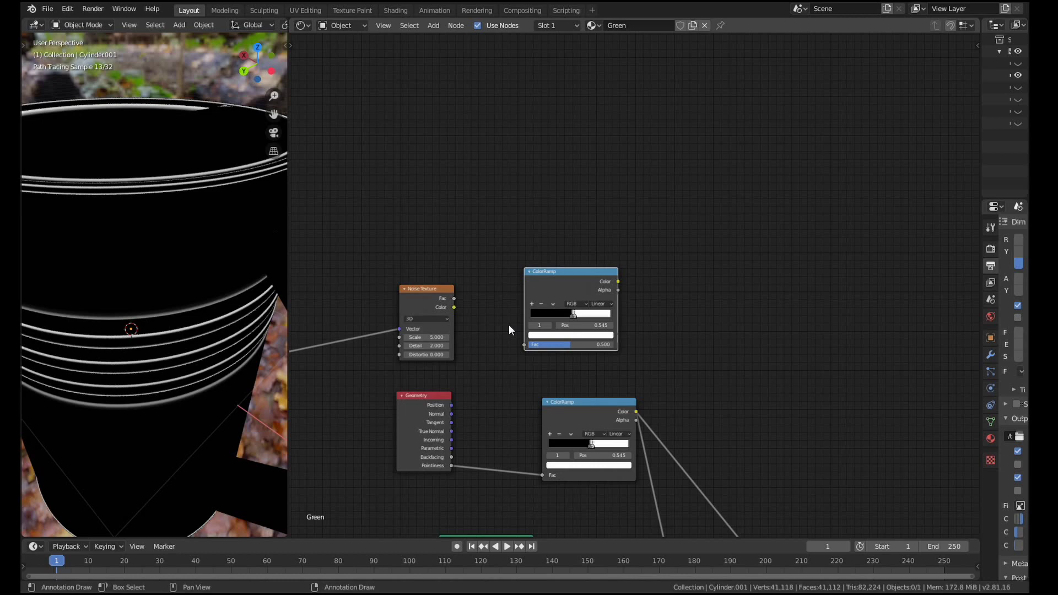
# Connect the new Noise Texture's Fac output to the duplicated ColorRamp's Fac input and preview the ramp's Color output
pyautogui.scroll(1, 485, 318)
pyautogui.moveTo(450, 294); pyautogui.dragTo(548, 352)
pyautogui.moveTo(594, 267); pyautogui.dragTo(578, 269)
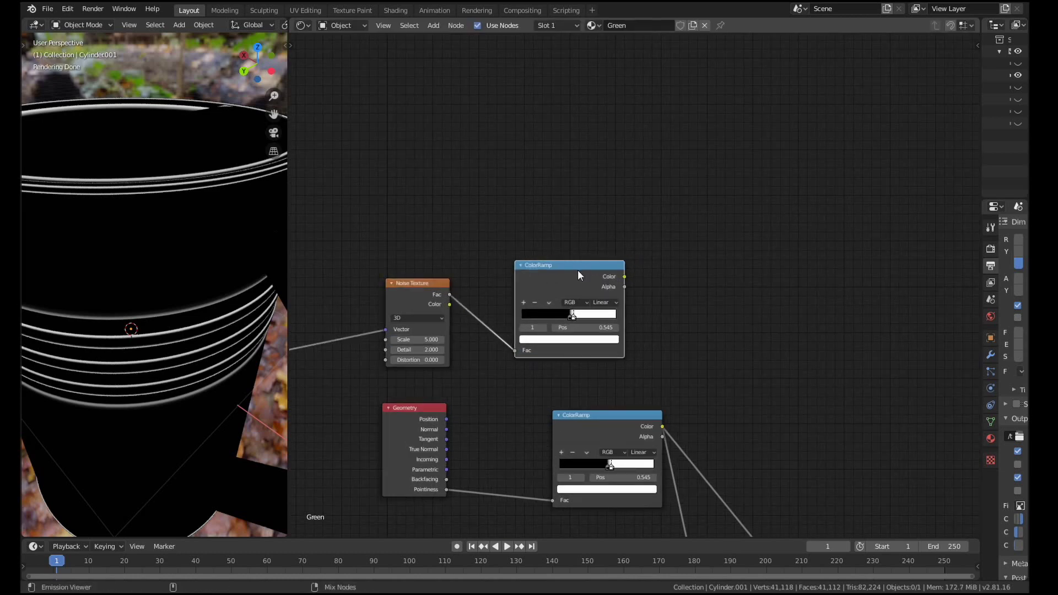
pyautogui.keyDown('ctrl'); pyautogui.keyDown('shift'); pyautogui.click(577, 269); pyautogui.keyUp('shift'); pyautogui.keyUp('ctrl')
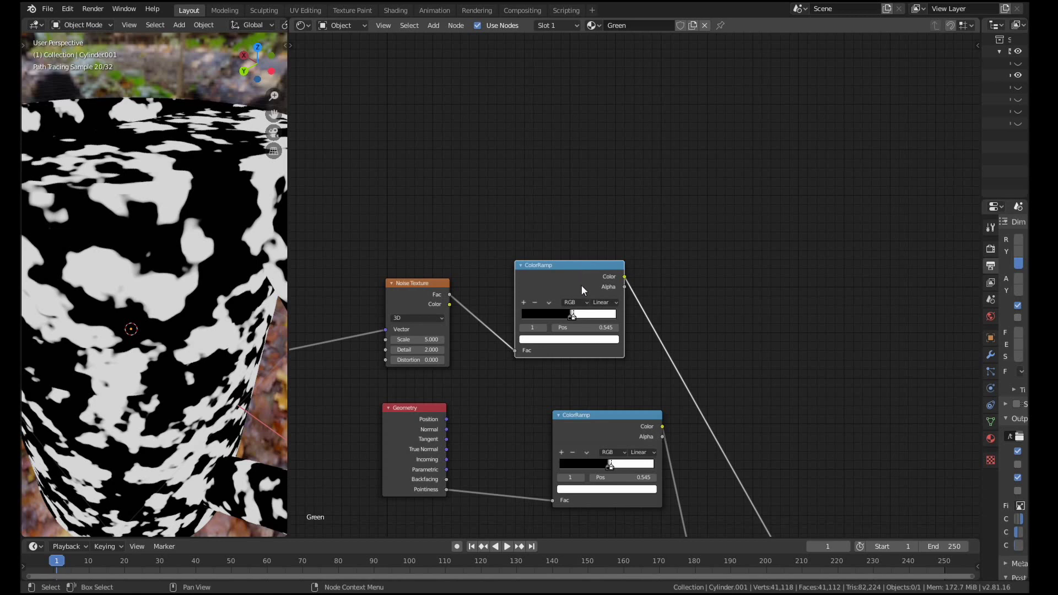
# Shift the Pointiness ColorRamp closer to the Geometry node and compare the previews of both ramps, ending on the noise ramp
pyautogui.moveTo(594, 422); pyautogui.dragTo(575, 423)
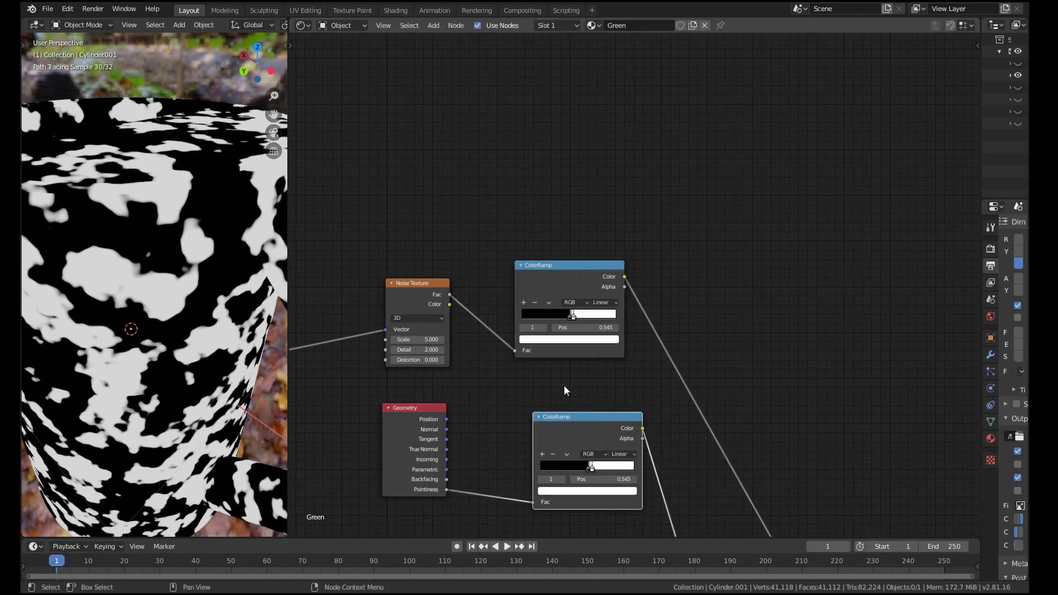
pyautogui.keyDown('ctrl'); pyautogui.keyDown('shift'); pyautogui.click(575, 424); pyautogui.keyUp('shift'); pyautogui.keyUp('ctrl')
pyautogui.keyDown('ctrl'); pyautogui.keyDown('shift'); pyautogui.click(573, 292); pyautogui.keyUp('shift'); pyautogui.keyUp('ctrl')
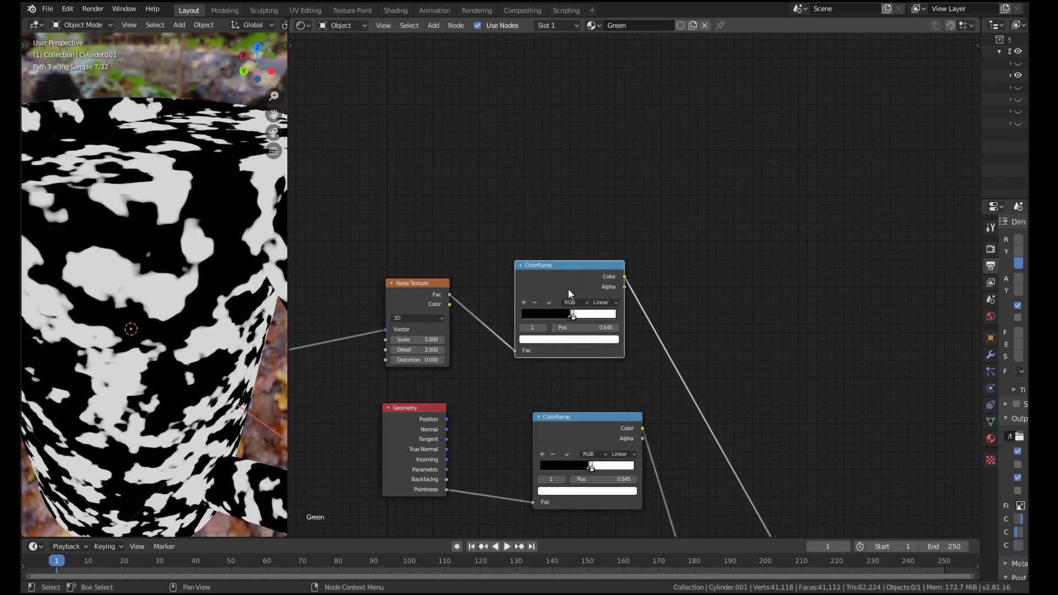
# Add a MixRGB node and place it after the noise ColorRamp
pyautogui.hotkey('shift', 'a')
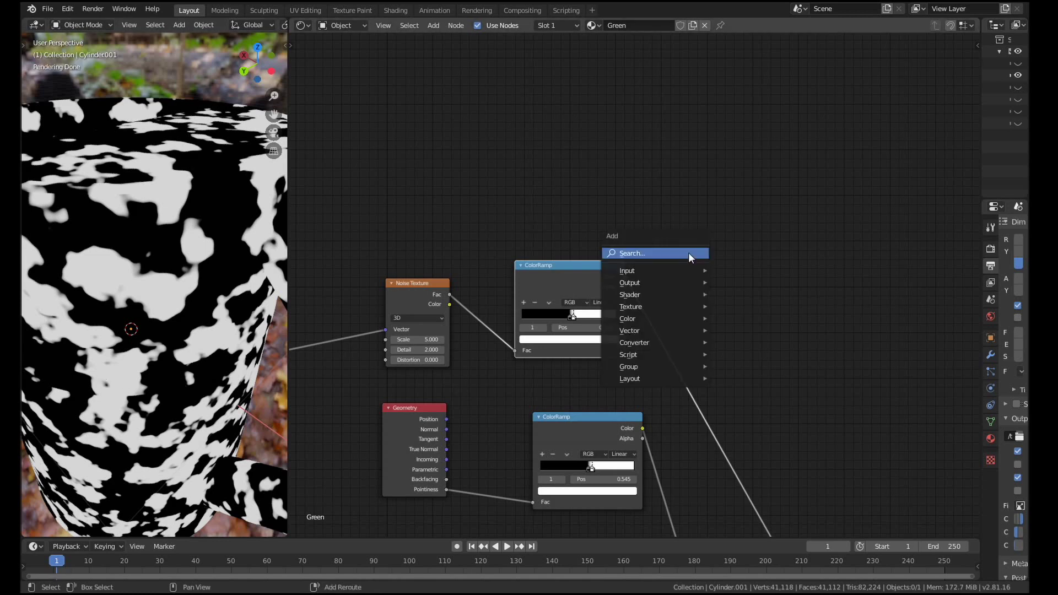
pyautogui.click(689, 254)
pyautogui.write('mix')
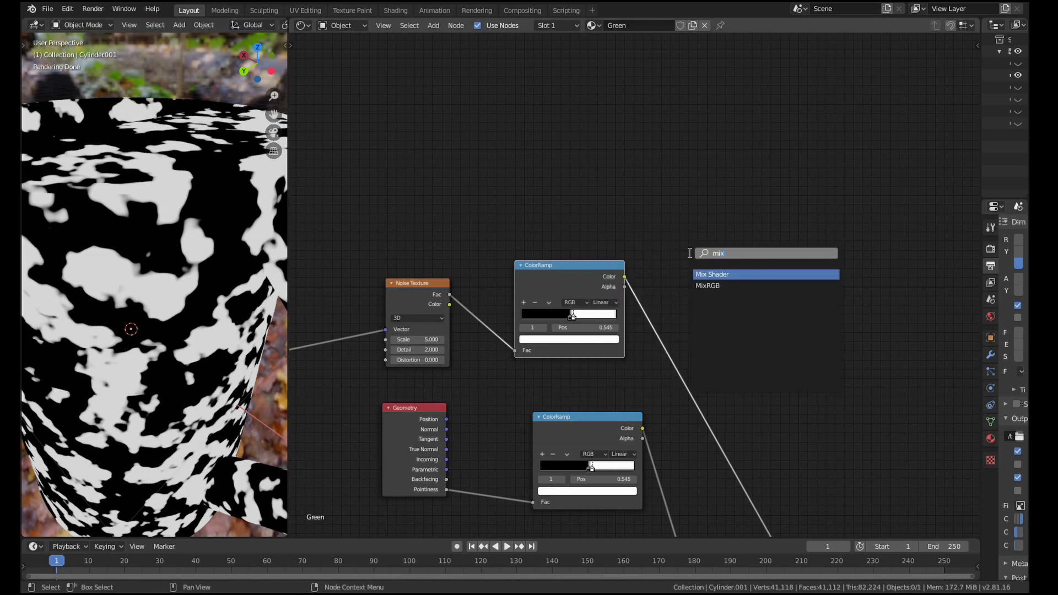
pyautogui.press('Down')
pyautogui.press('Return')
pyautogui.click(689, 252)
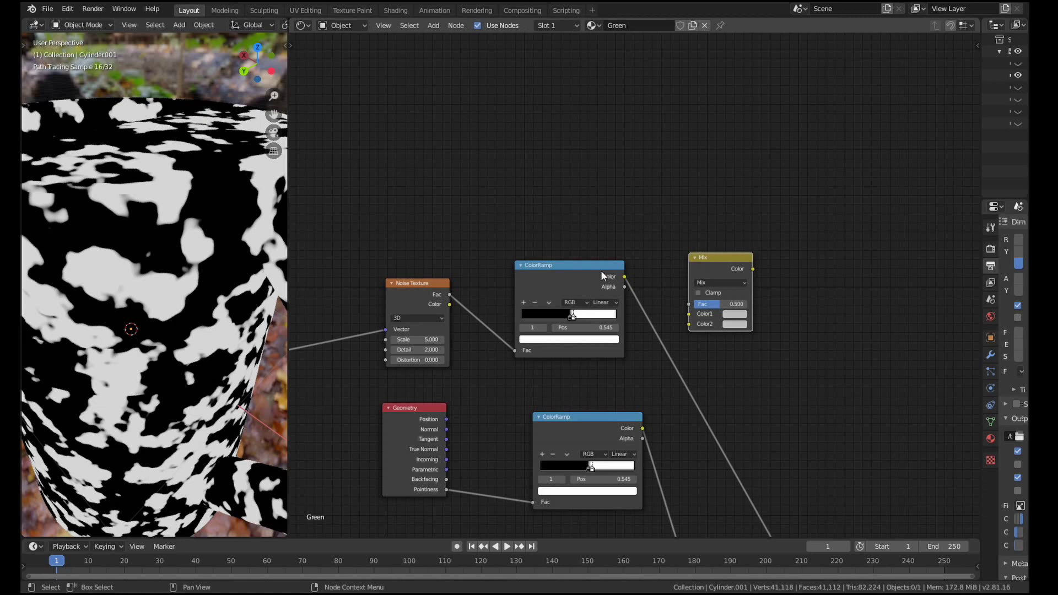
# Connect the noise ColorRamp's Color to the Mix node's Fac and the Pointiness ramp's Color to Color1, and preview the mix
pyautogui.moveTo(601, 270); pyautogui.dragTo(689, 303)
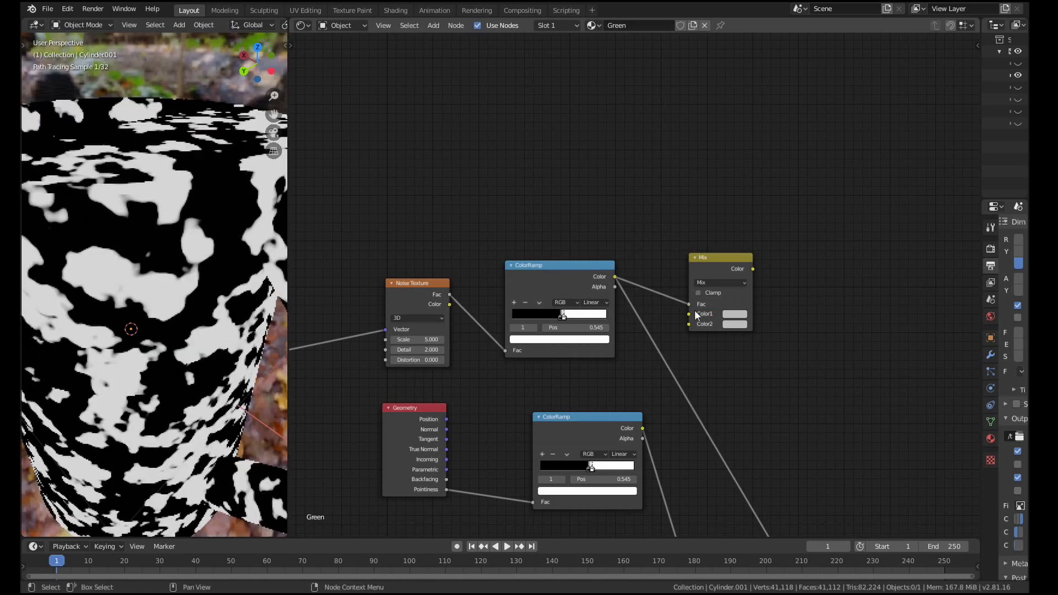
pyautogui.moveTo(712, 263); pyautogui.dragTo(715, 272)
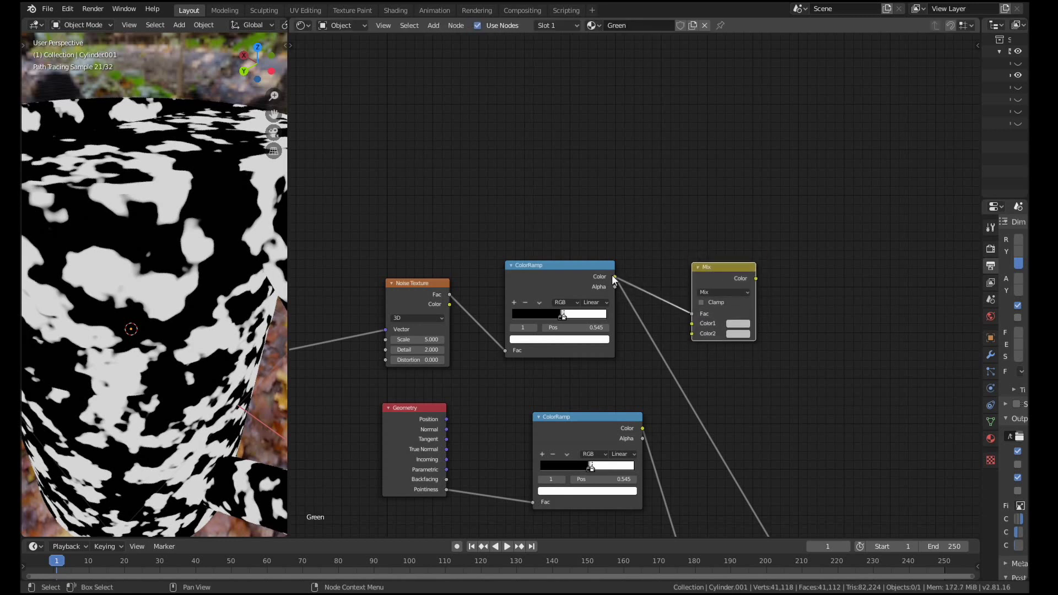
pyautogui.moveTo(610, 422); pyautogui.dragTo(561, 408)
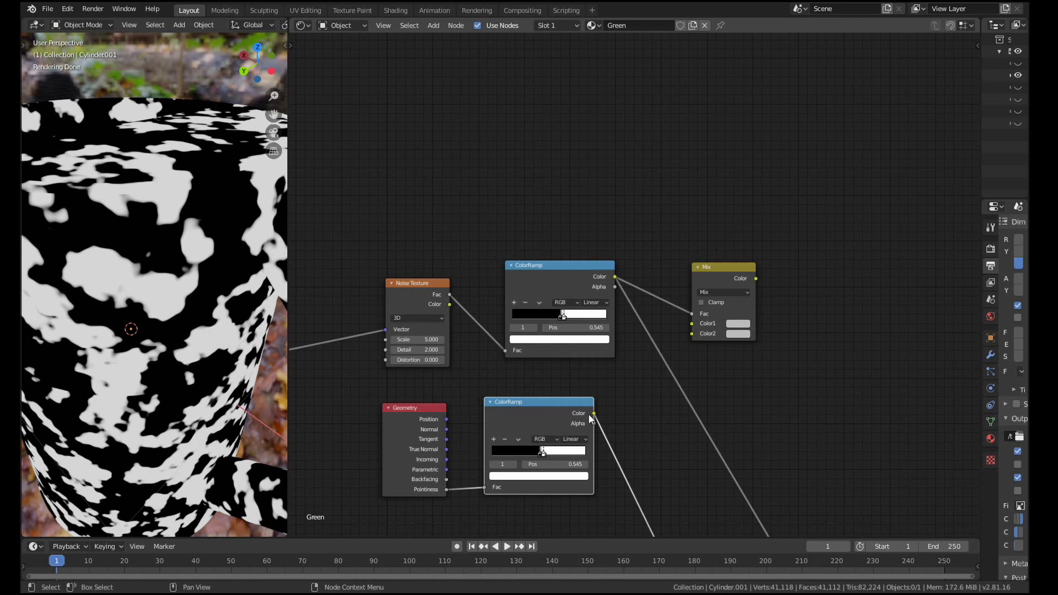
pyautogui.moveTo(593, 413); pyautogui.dragTo(694, 323)
pyautogui.keyDown('ctrl'); pyautogui.keyDown('shift'); pyautogui.click(722, 273); pyautogui.keyUp('shift'); pyautogui.keyUp('ctrl')
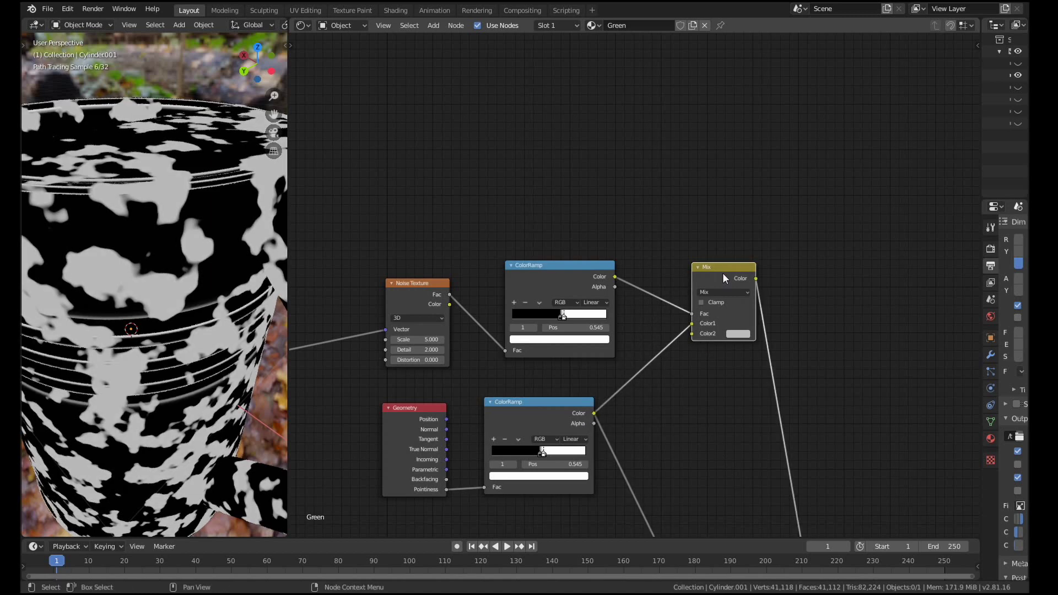
# Set the Mix node's Color2 to black
pyautogui.moveTo(696, 410); pyautogui.dragTo(645, 396, button='middle')
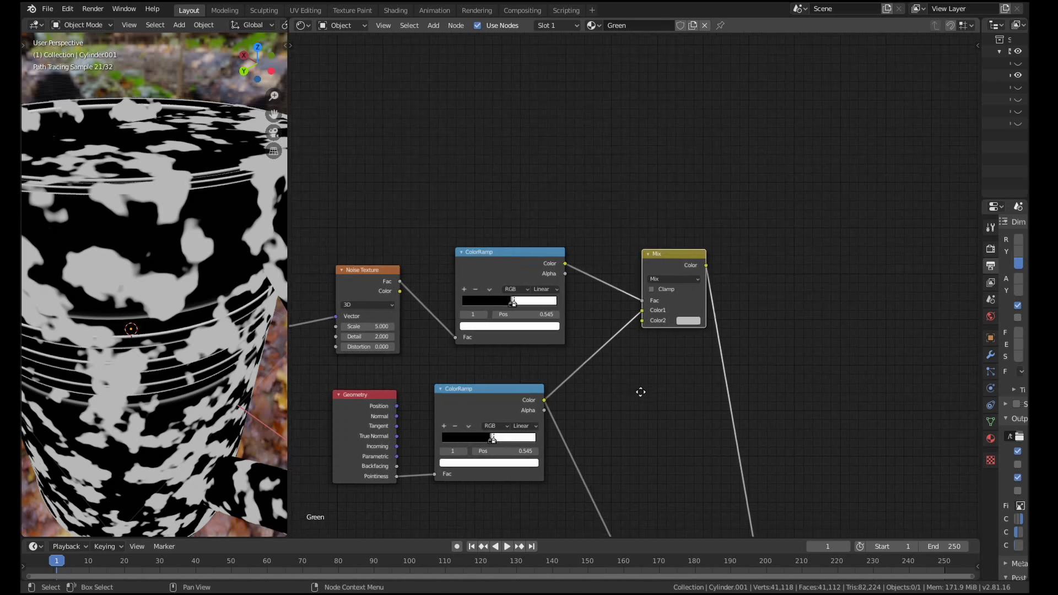
pyautogui.click(688, 322)
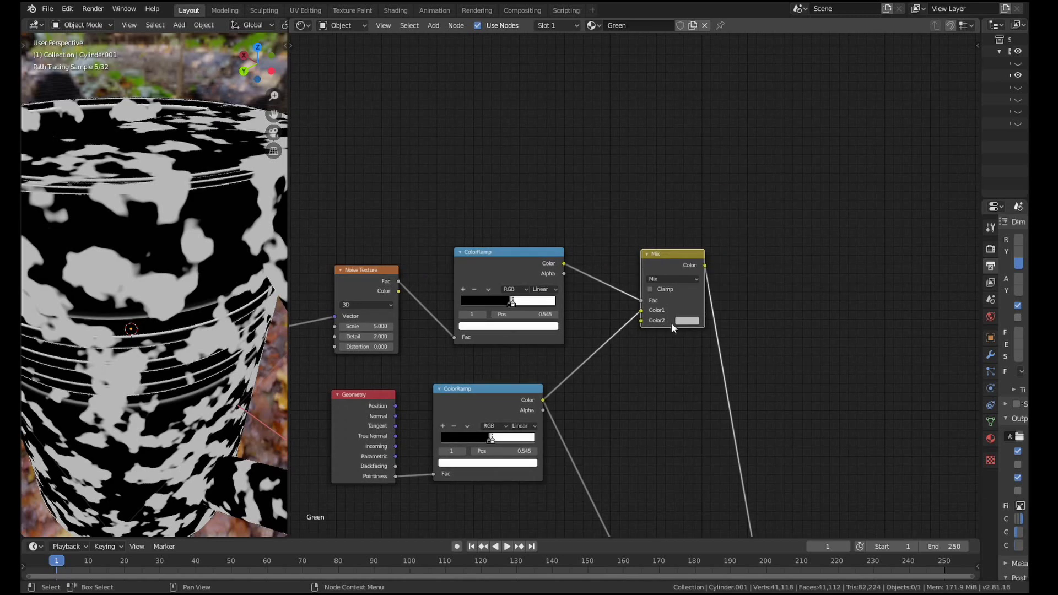
pyautogui.click(687, 321)
pyautogui.moveTo(754, 232); pyautogui.dragTo(760, 276)
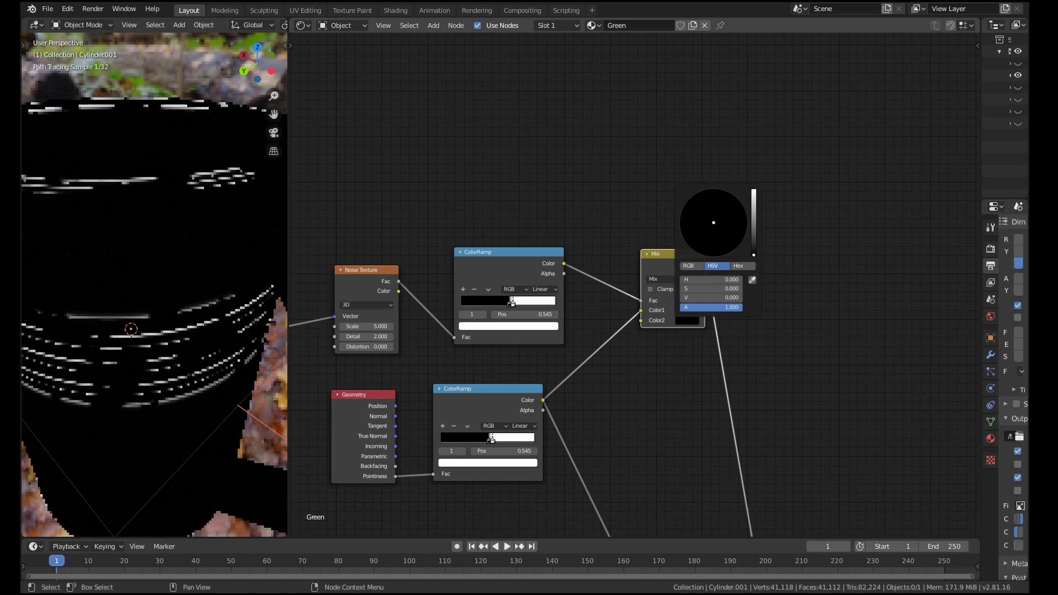
pyautogui.click(682, 351)
# Connect the Mix node's Color output to the Mix Shader's Fac and preview the combined shader on the can
pyautogui.moveTo(646, 353); pyautogui.dragTo(613, 217, button='middle')
pyautogui.scroll(-3, 623, 254)
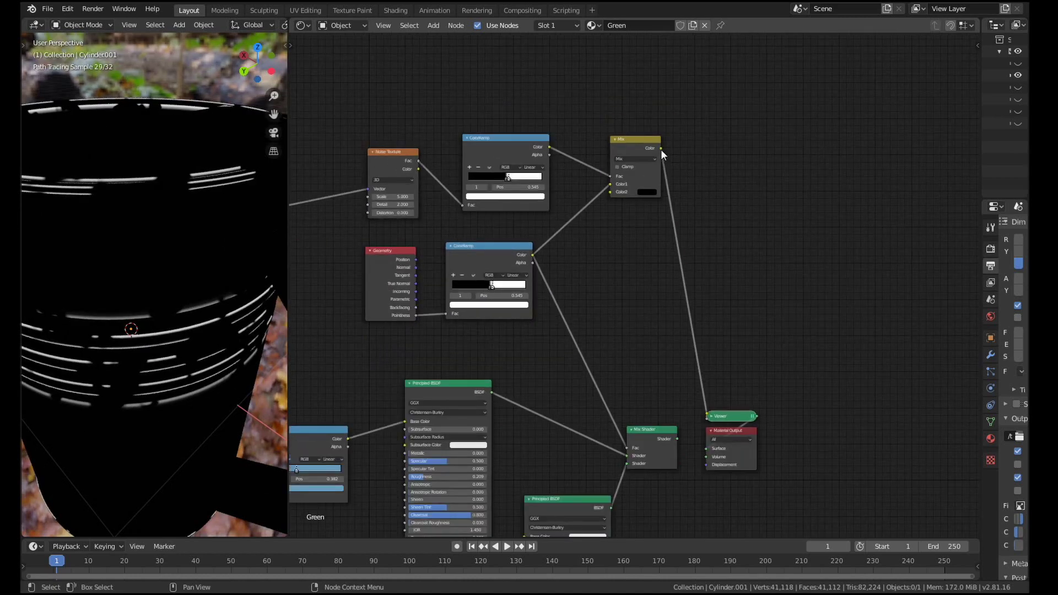
pyautogui.moveTo(661, 148); pyautogui.dragTo(640, 439)
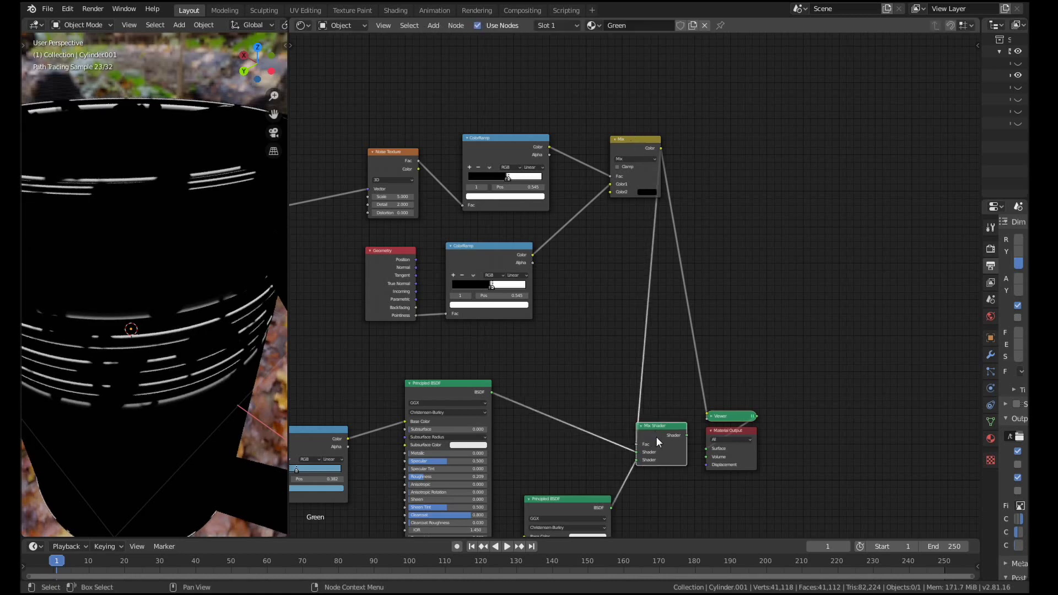
pyautogui.keyDown('ctrl'); pyautogui.keyDown('shift'); pyautogui.click(656, 436); pyautogui.keyUp('shift'); pyautogui.keyUp('ctrl')
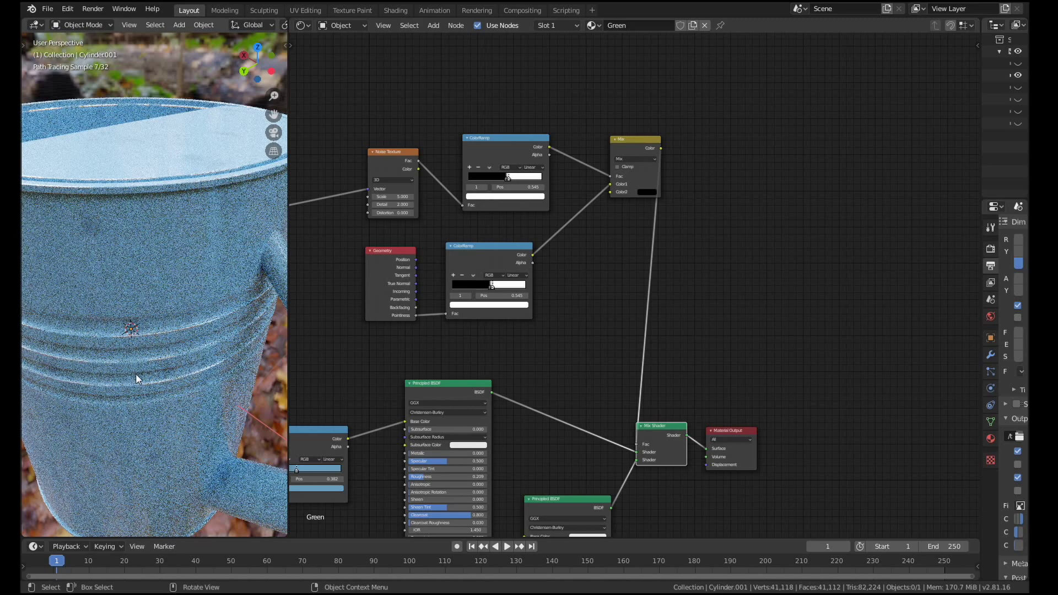
pyautogui.scroll(5, 137, 379)
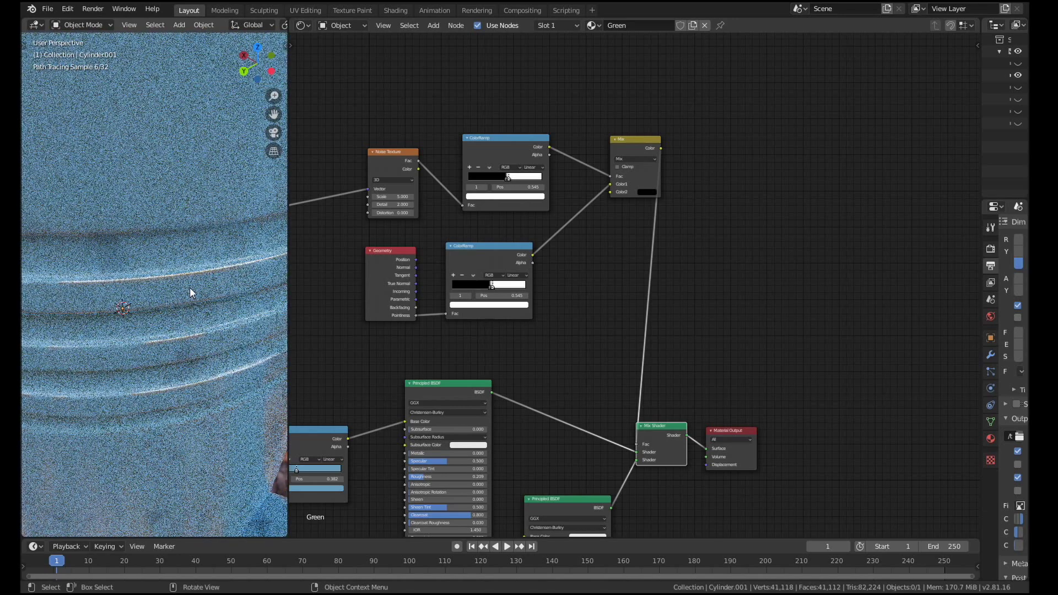
# Set the MixRGB node's blend mode to Darken
pyautogui.moveTo(567, 205); pyautogui.dragTo(524, 325, button='middle')
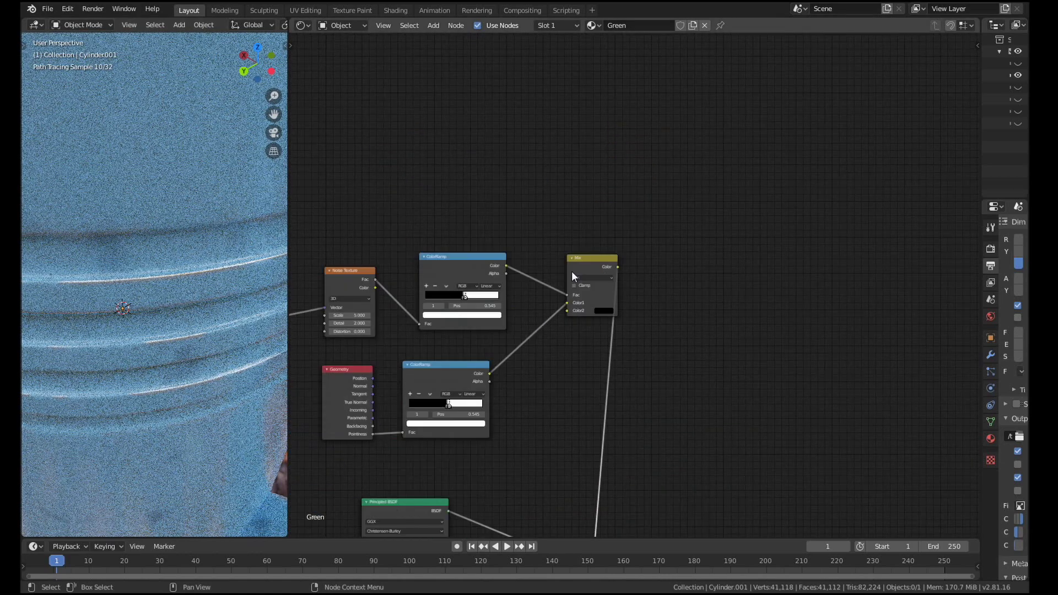
pyautogui.scroll(3, 571, 271)
pyautogui.click(613, 283)
pyautogui.click(595, 316)
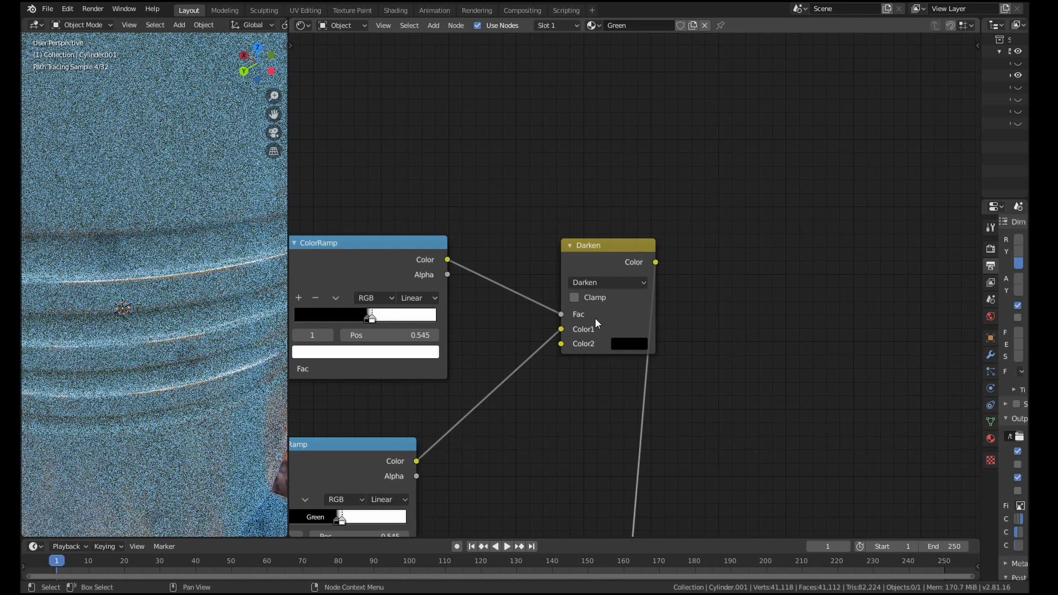
pyautogui.moveTo(419, 316); pyautogui.dragTo(527, 271, button='middle')
pyautogui.scroll(-2, 522, 270)
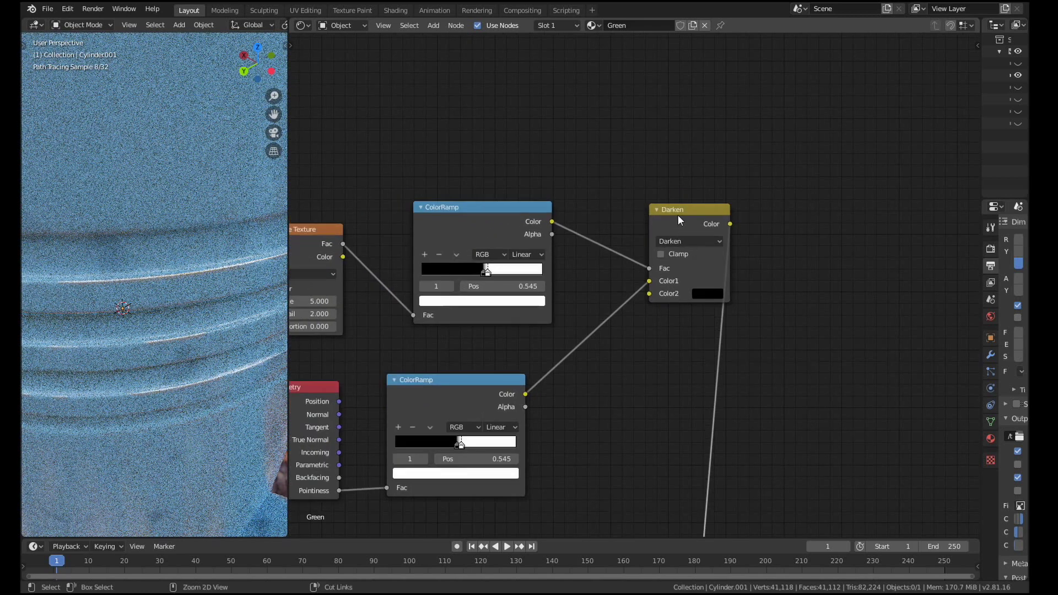
# Preview the Darken node's output and examine the edge mask on the can's rim and ridges
pyautogui.keyDown('ctrl'); pyautogui.keyDown('shift'); pyautogui.click(678, 215); pyautogui.keyUp('shift'); pyautogui.keyUp('ctrl')
pyautogui.scroll(-5, 198, 276)
pyautogui.moveTo(197, 276); pyautogui.dragTo(41, 164, button='middle')
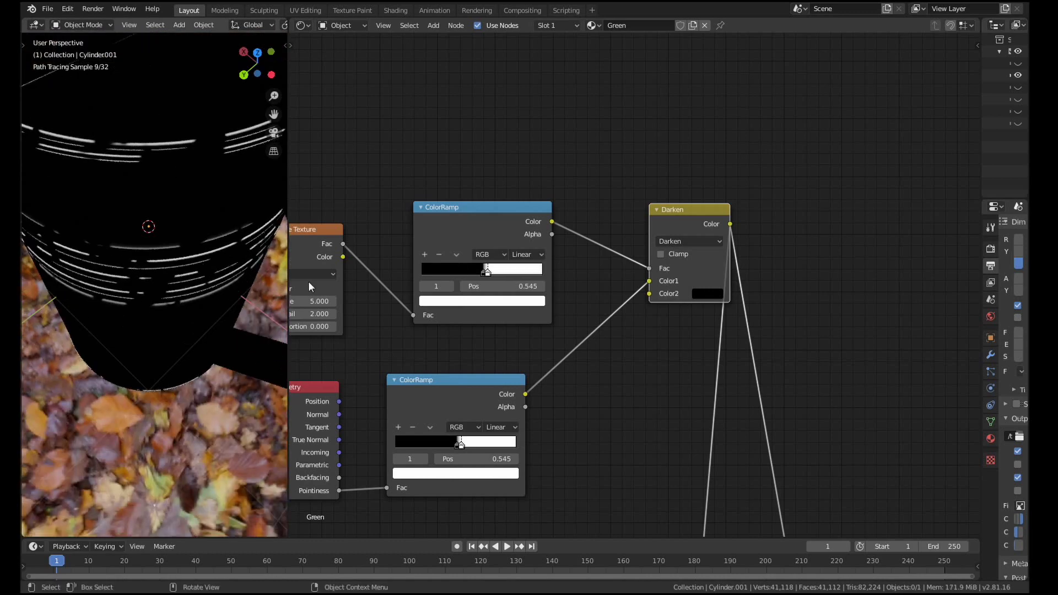
pyautogui.moveTo(596, 336); pyautogui.dragTo(576, 222, button='middle')
pyautogui.scroll(-3, 577, 222)
pyautogui.moveTo(488, 241); pyautogui.dragTo(518, 261, button='middle')
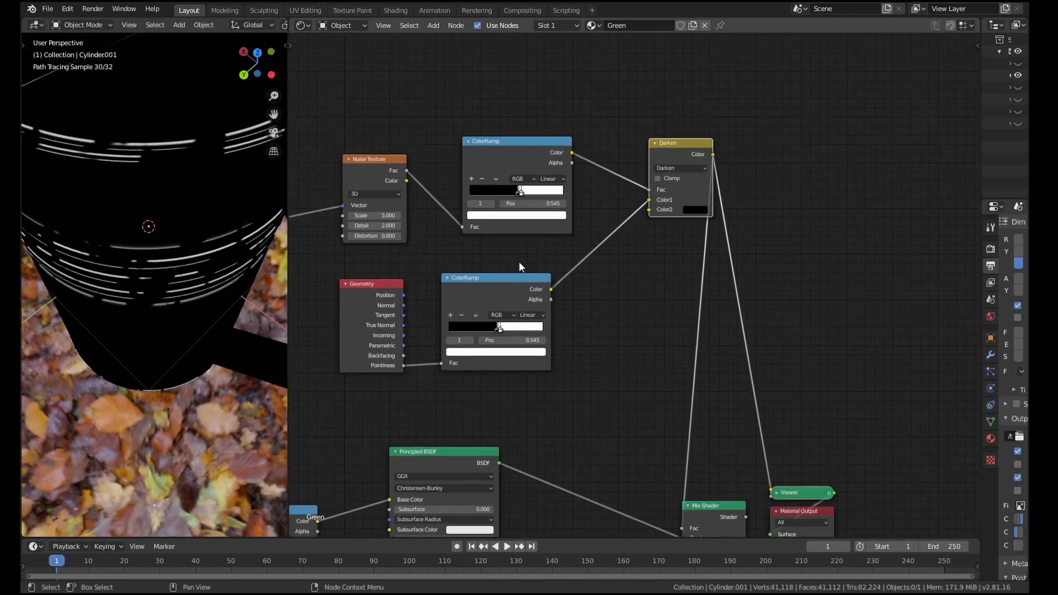
pyautogui.moveTo(176, 245); pyautogui.dragTo(174, 204, button='middle')
pyautogui.scroll(-4, 174, 204)
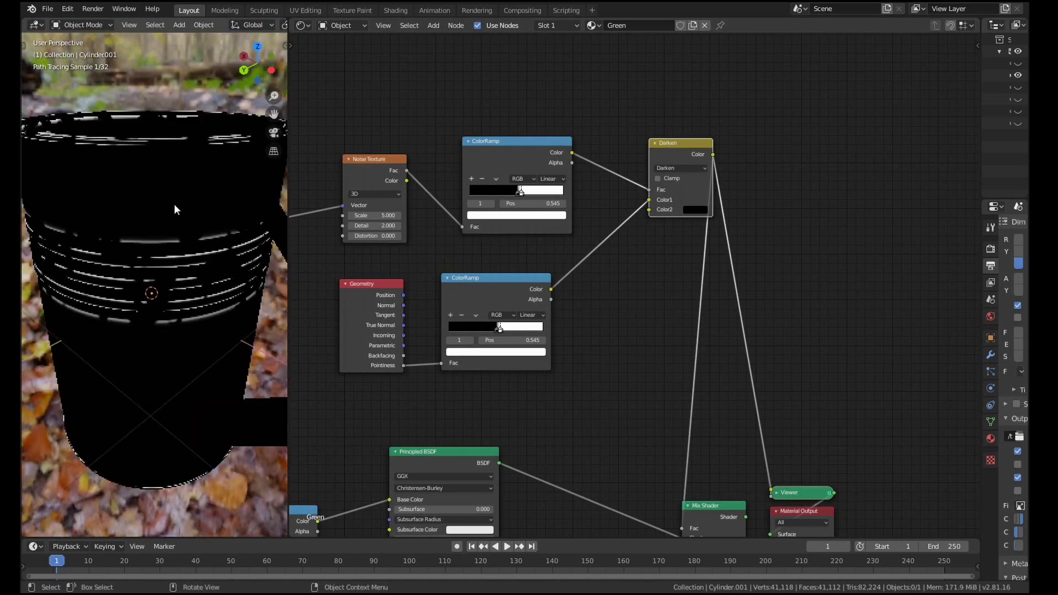
pyautogui.scroll(2, 175, 206)
# Shift the mask's Noise Texture node away from its ColorRamp and set its Scale to 35, Detail to 16 and Distortion to 0.5
pyautogui.moveTo(369, 238); pyautogui.dragTo(490, 327, button='middle')
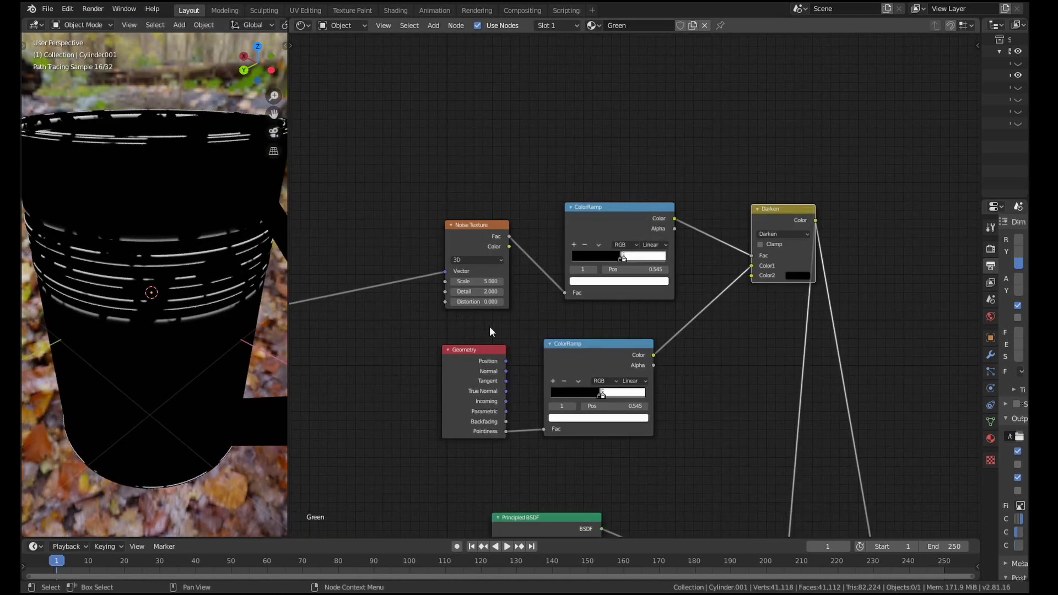
pyautogui.moveTo(470, 230); pyautogui.dragTo(445, 232)
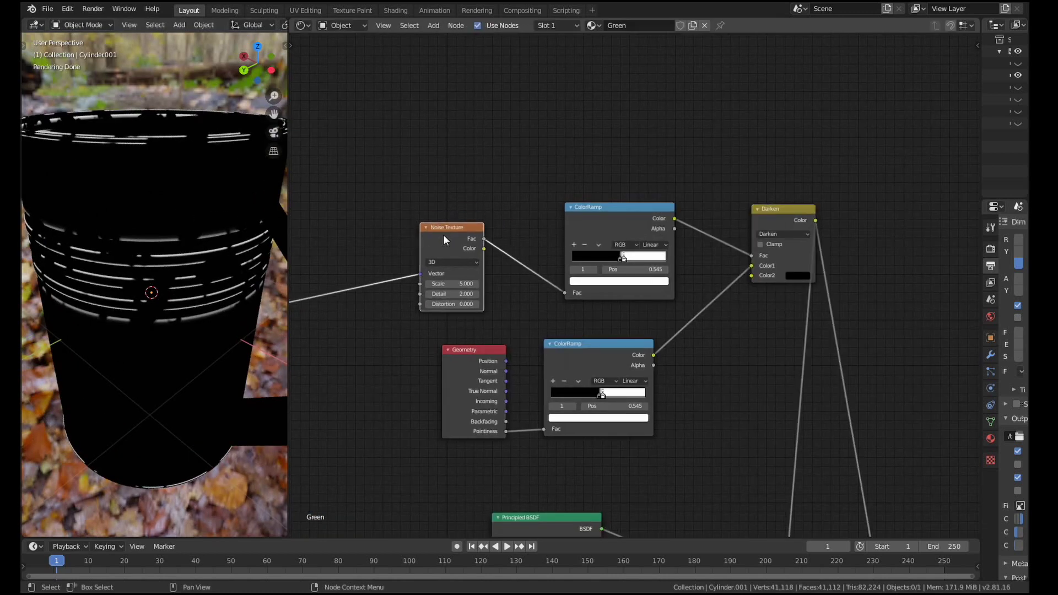
pyautogui.scroll(2, 386, 341)
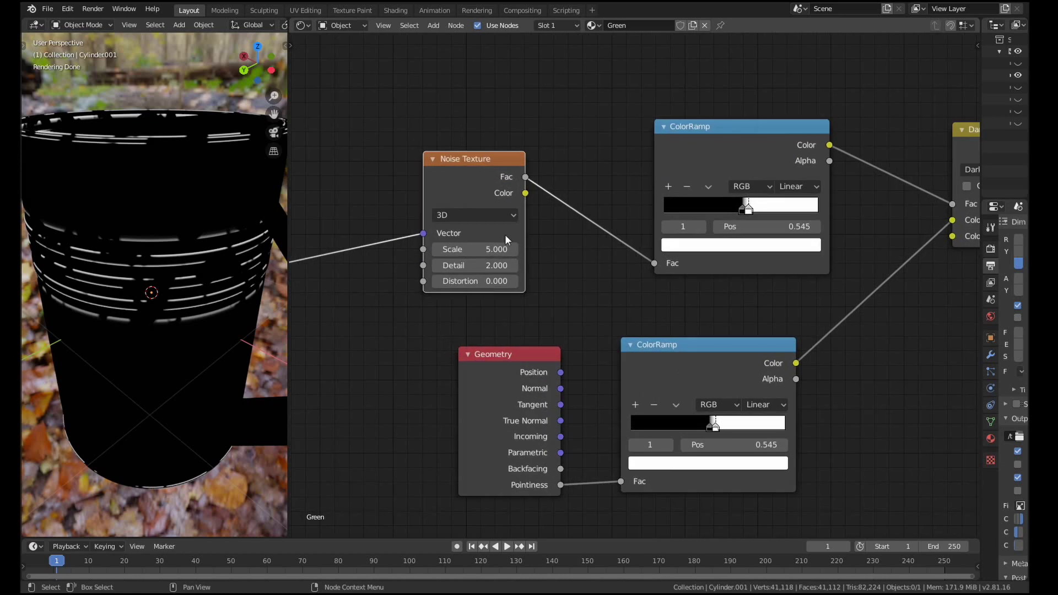
pyautogui.click(479, 248)
pyautogui.write('35')
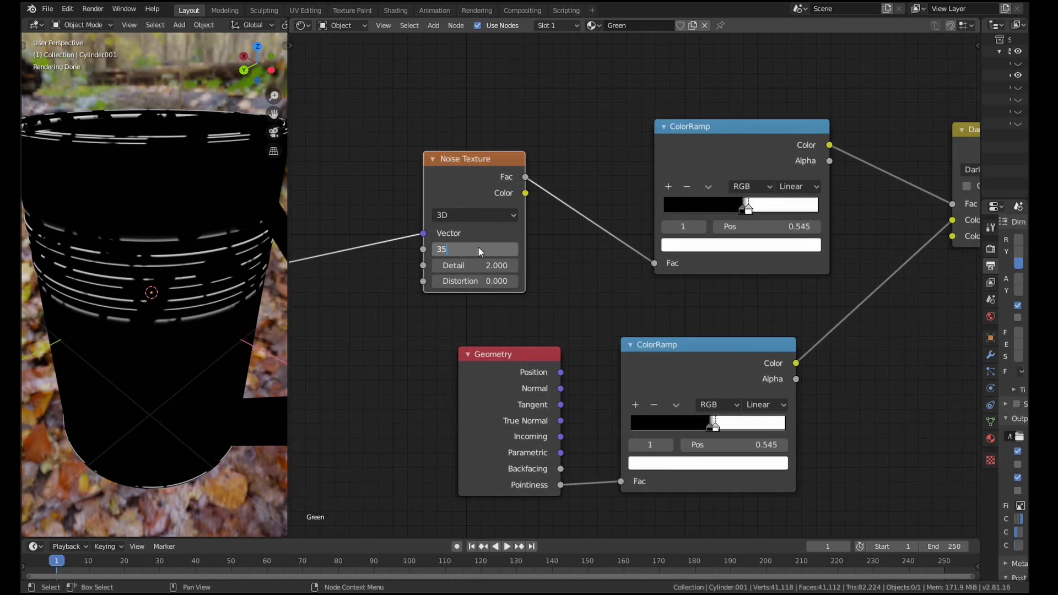
pyautogui.press('Return')
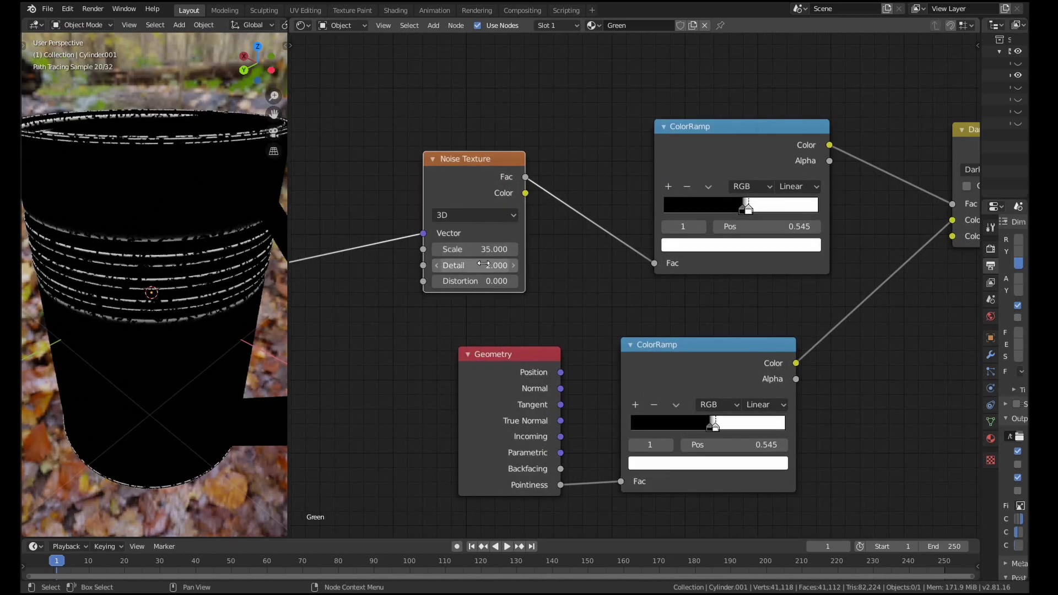
pyautogui.click(485, 265)
pyautogui.write('16')
pyautogui.click(479, 280)
pyautogui.write('0.5')
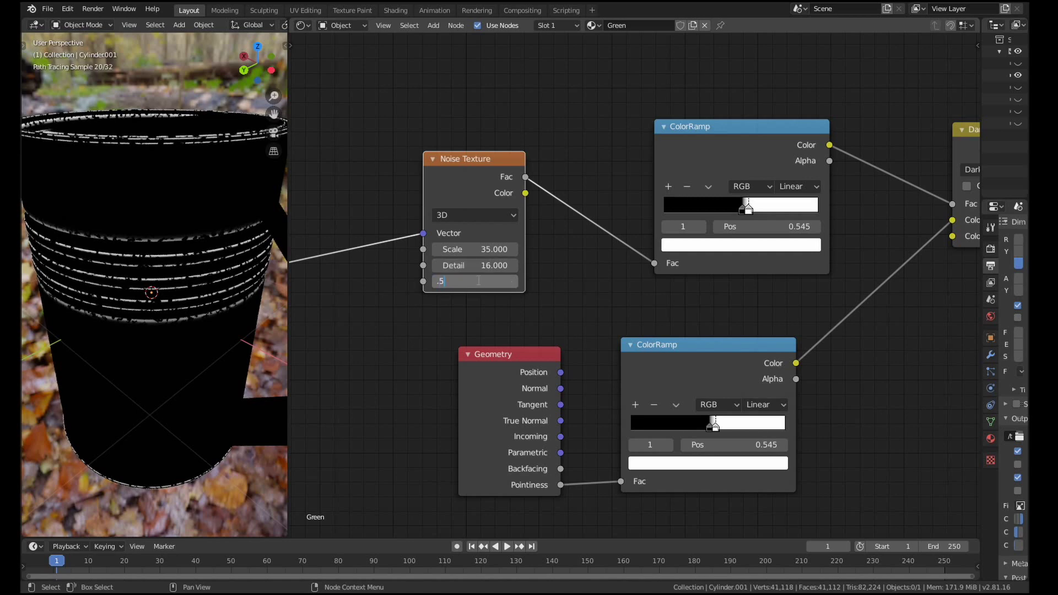
pyautogui.press('Return')
# Examine how the noise breaks up the edge mask around the can's rim and ridges
pyautogui.scroll(3, 122, 199)
pyautogui.moveTo(121, 194); pyautogui.dragTo(159, 145, button='middle')
pyautogui.scroll(3, 145, 138)
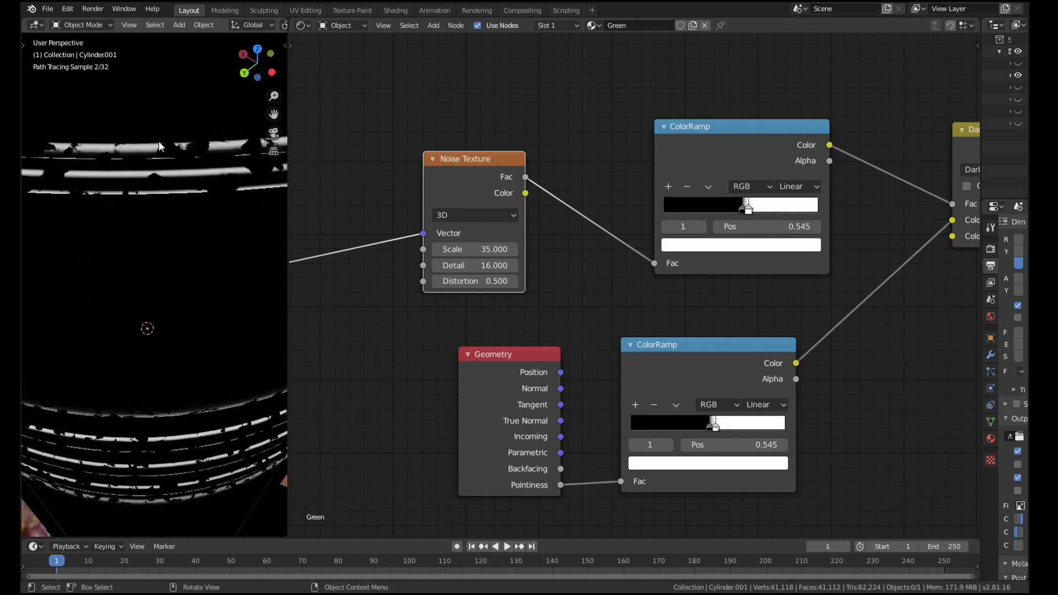
pyautogui.scroll(-5, 188, 386)
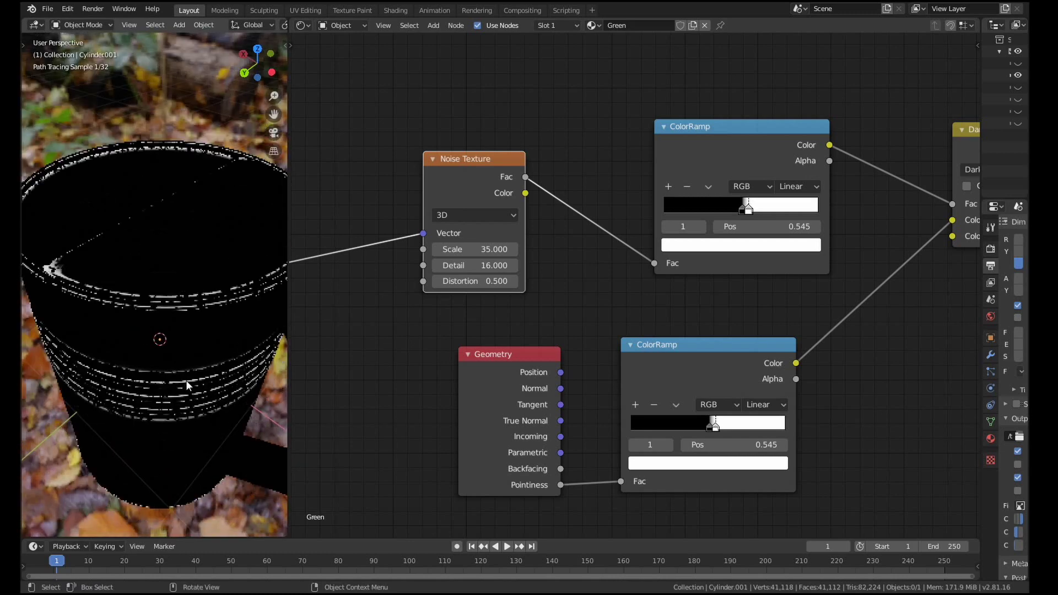
pyautogui.scroll(2, 90, 313)
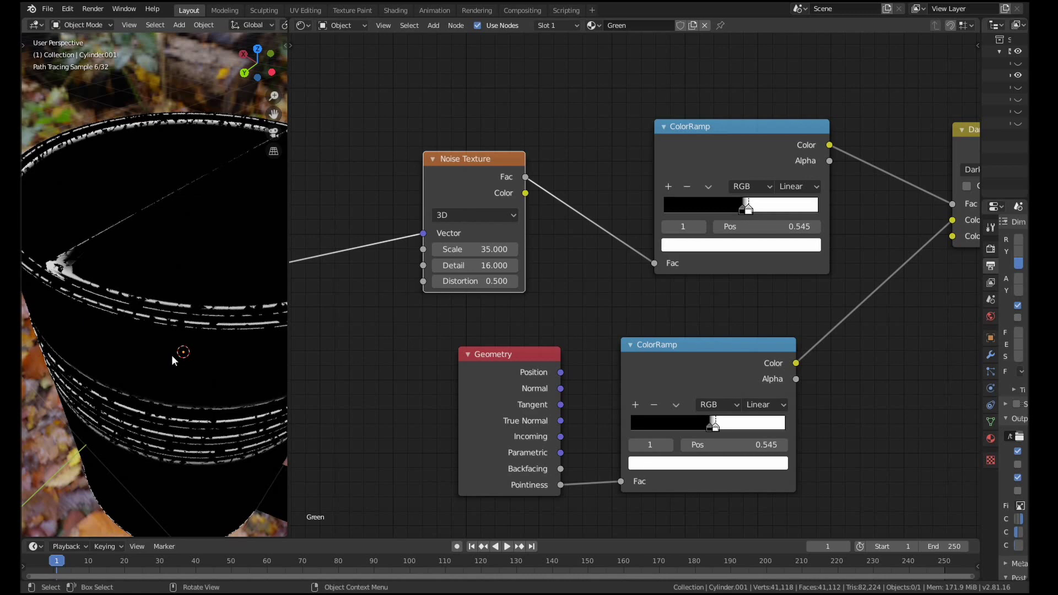
# Preview the Mix Shader through the Material Output and check the worn edges on the can's rim and ridges
pyautogui.moveTo(525, 342); pyautogui.dragTo(404, 309, button='middle')
pyautogui.moveTo(623, 352); pyautogui.dragTo(395, 314, button='middle')
pyautogui.scroll(-5, 394, 314)
pyautogui.scroll(-3, 467, 315)
pyautogui.moveTo(466, 314); pyautogui.dragTo(465, 219, button='middle')
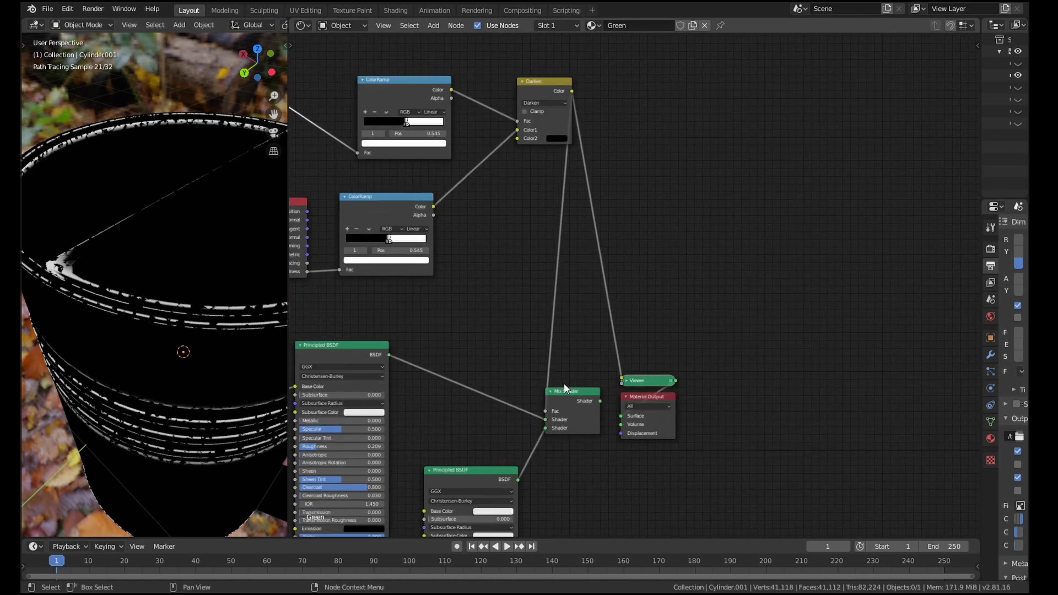
pyautogui.keyDown('ctrl'); pyautogui.keyDown('shift'); pyautogui.click(564, 395); pyautogui.keyUp('shift'); pyautogui.keyUp('ctrl')
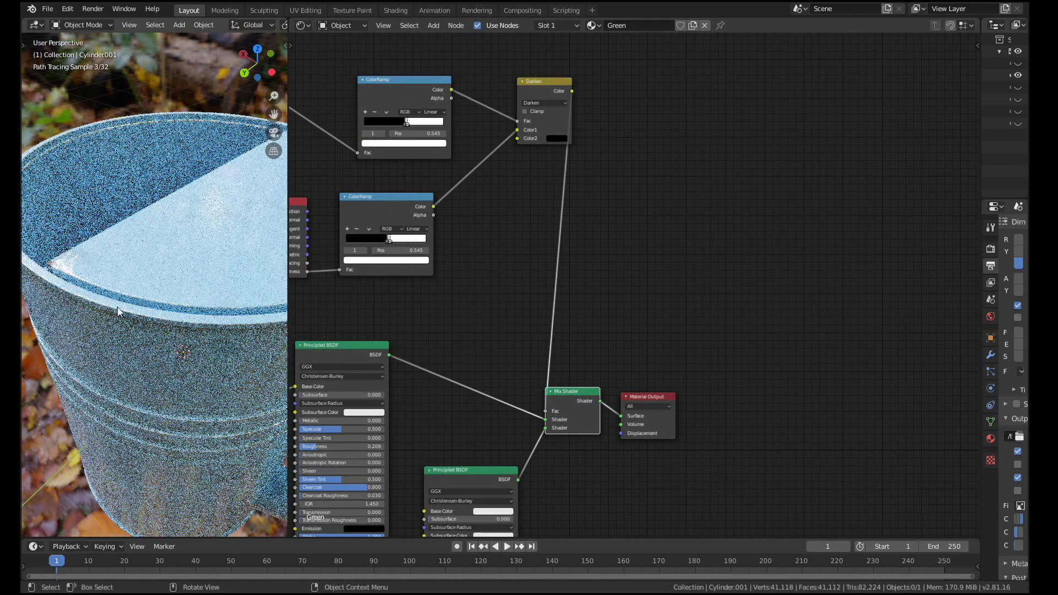
pyautogui.moveTo(170, 411); pyautogui.dragTo(157, 365, button='middle')
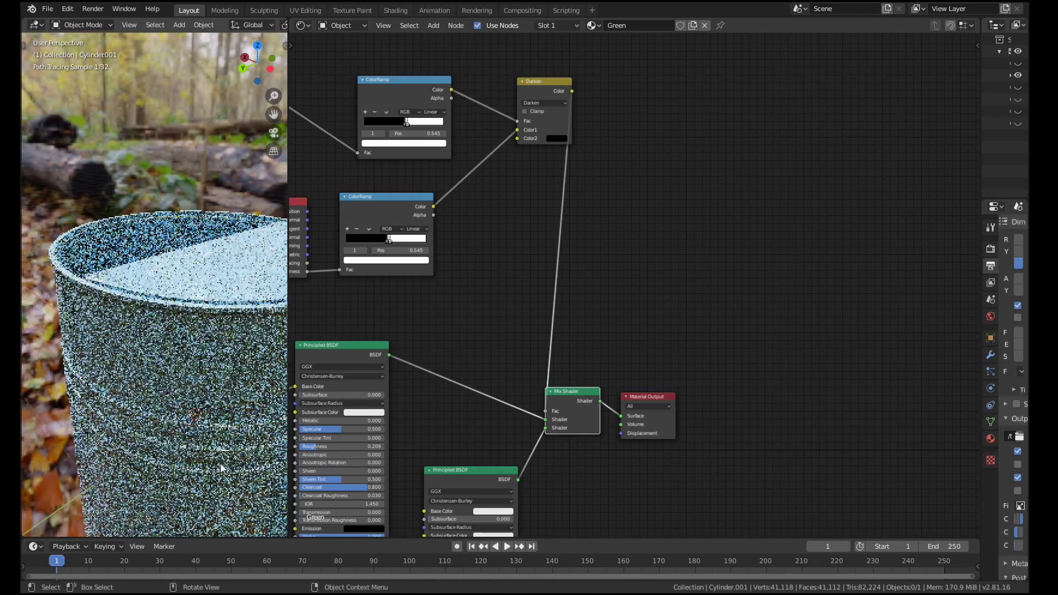
pyautogui.keyDown('shift'); pyautogui.moveTo(220, 463); pyautogui.dragTo(193, 375, button='middle'); pyautogui.keyUp('shift')
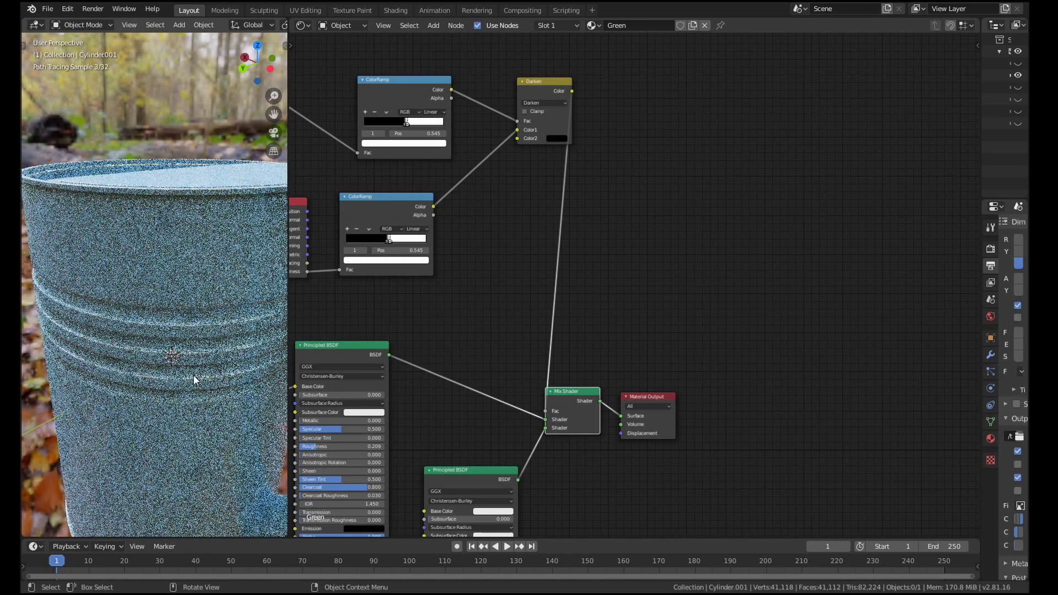
pyautogui.scroll(2, 193, 375)
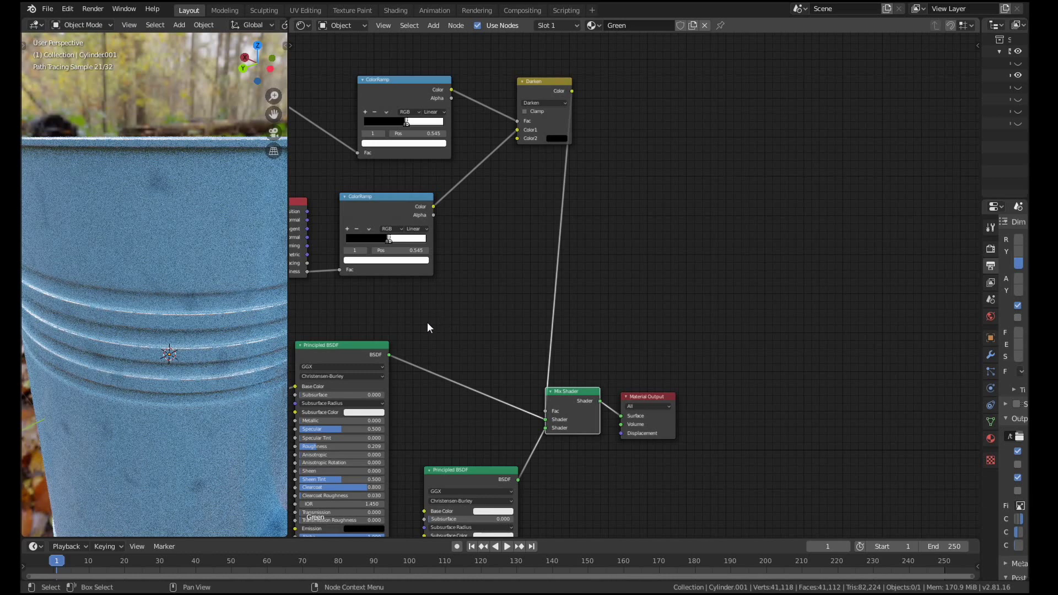
pyautogui.moveTo(428, 328); pyautogui.dragTo(614, 357, button='middle')
pyautogui.scroll(-2, 602, 361)
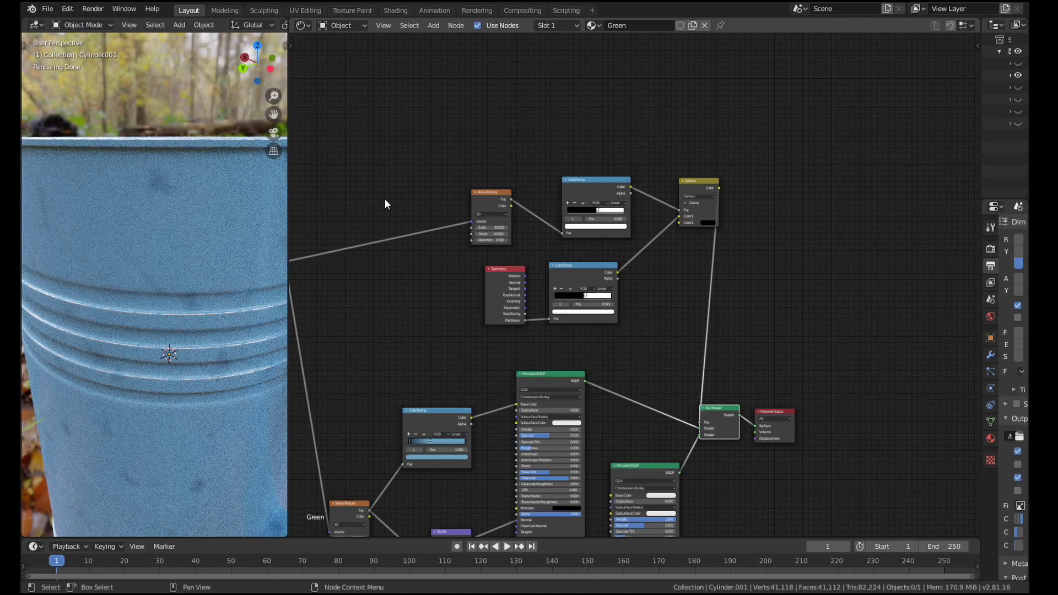
pyautogui.scroll(3, 469, 308)
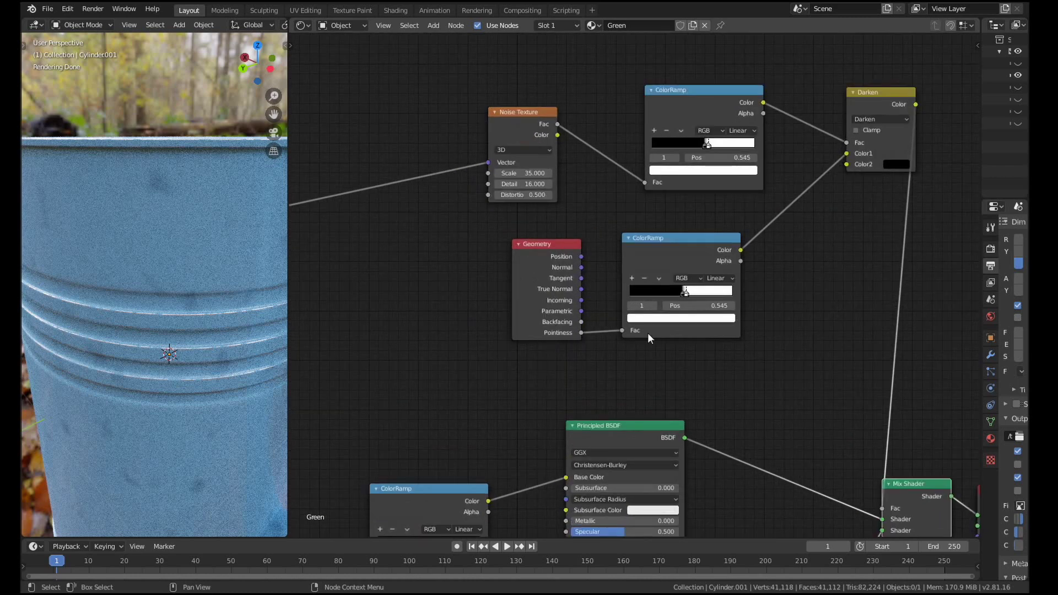
# Switch to the Modeling workspace in Object Mode, unhide all objects and clear the selection
pyautogui.click(225, 10)
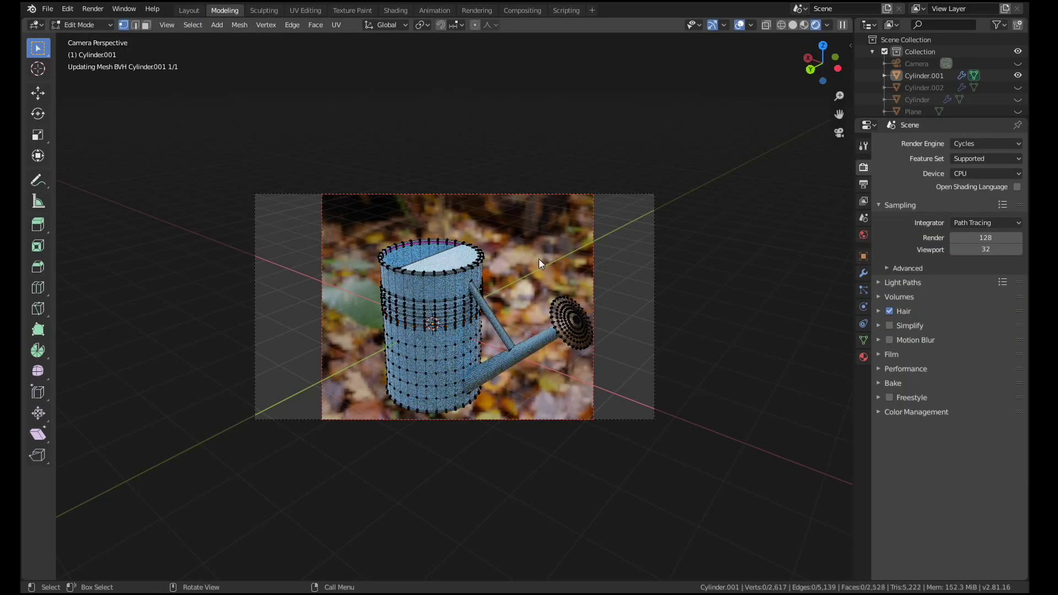
pyautogui.press('Tab')
pyautogui.hotkey('alt', 'h')
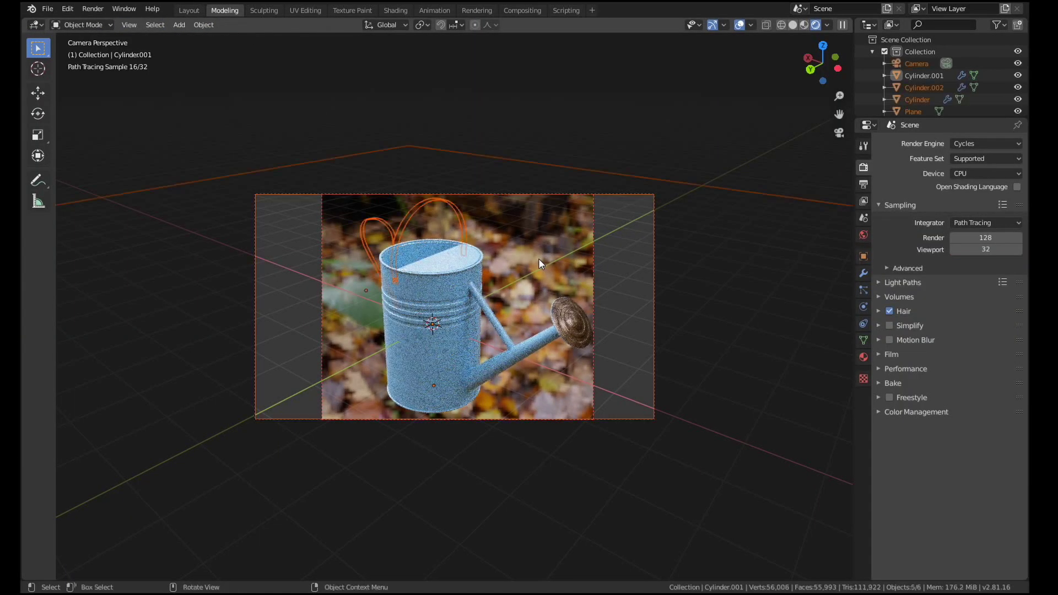
pyautogui.hotkey('alt', 'a')
# Set the render engine to Eevee and redraw the render region to enclose the whole camera frame
pyautogui.click(979, 144)
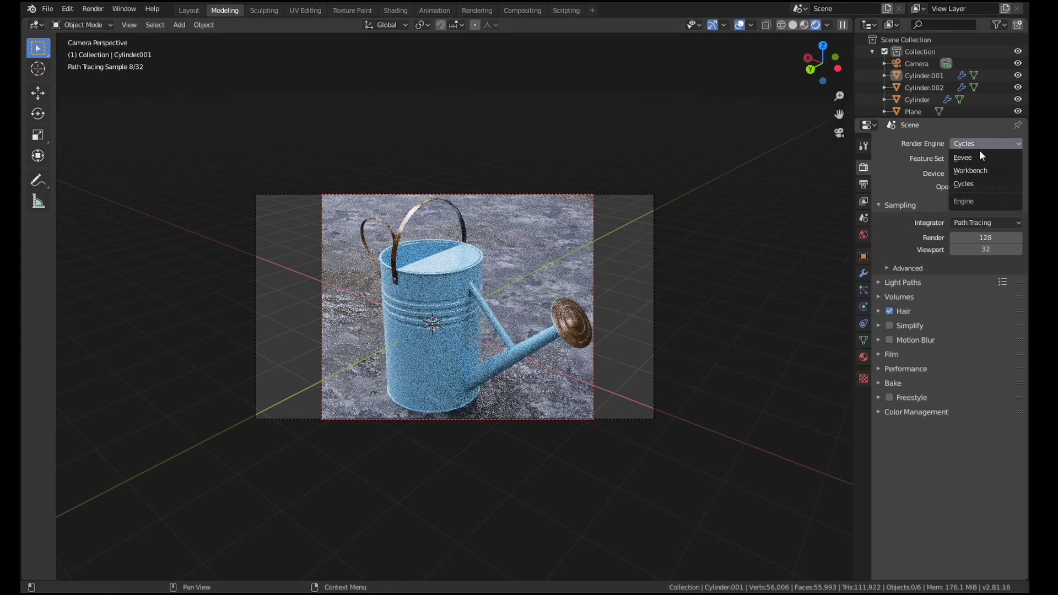
pyautogui.click(979, 156)
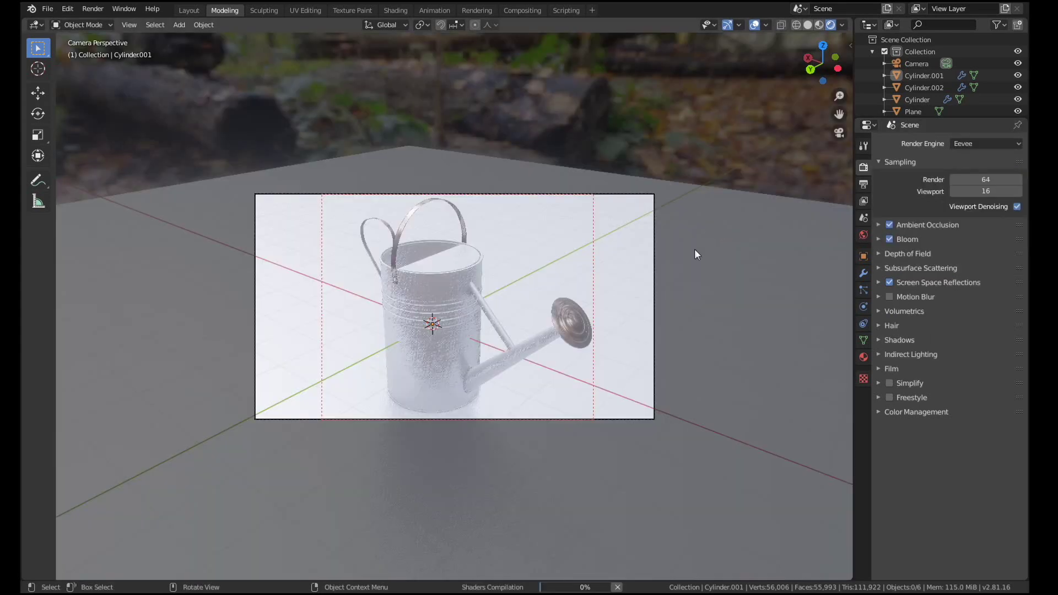
pyautogui.hotkey('ctrl', 'b')
pyautogui.moveTo(726, 451); pyautogui.dragTo(105, 78)
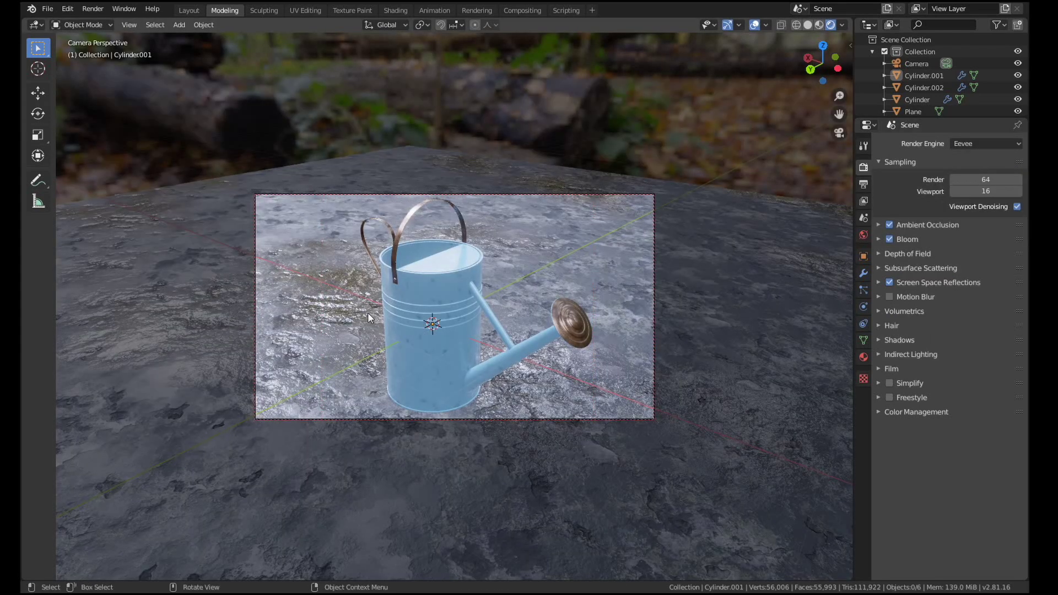
# Examine the complete watering can's paint and edge wear in the Eevee preview, both close up and from farther away
pyautogui.moveTo(375, 310); pyautogui.dragTo(399, 328, button='middle')
pyautogui.scroll(6, 495, 362)
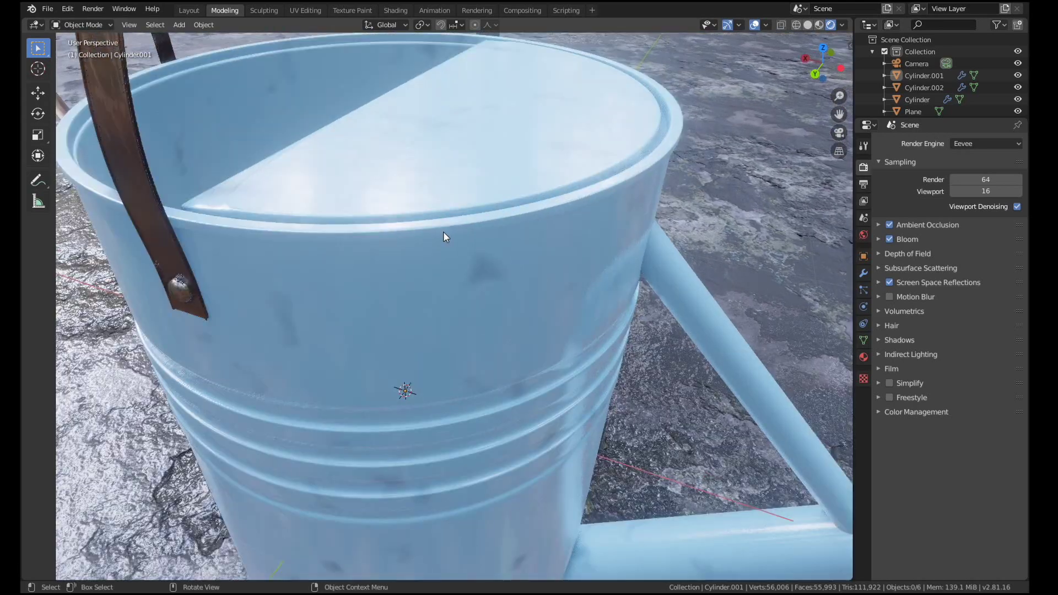
pyautogui.scroll(-3, 585, 131)
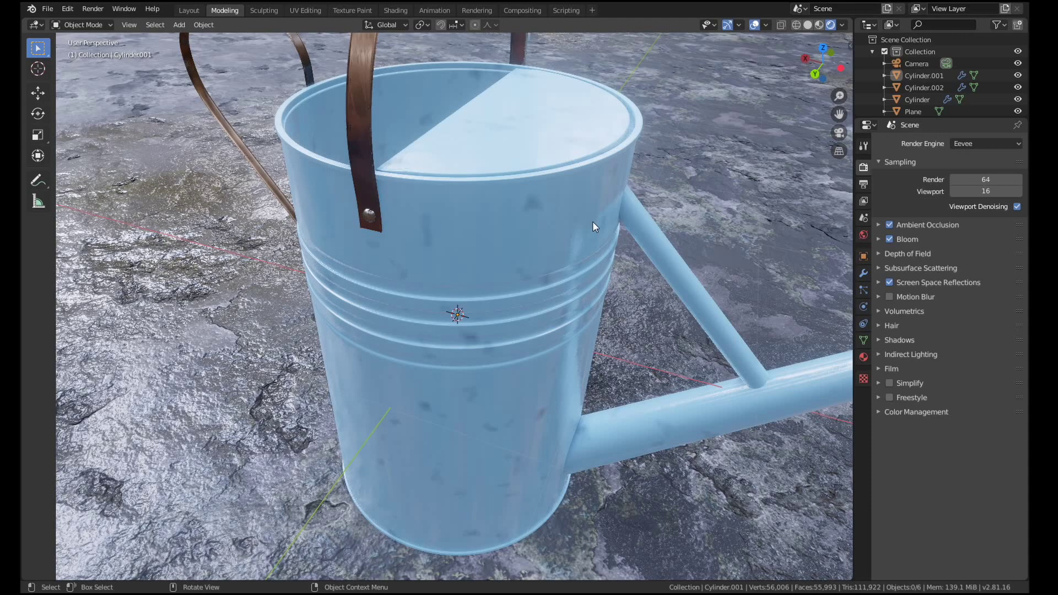
pyautogui.moveTo(593, 222)
pyautogui.mouseDown(button='middle')
pyautogui.moveTo(530, 219)
pyautogui.moveTo(484, 192)
pyautogui.moveTo(591, 216)
pyautogui.mouseUp(button='middle')
pyautogui.scroll(-5, 591, 219)
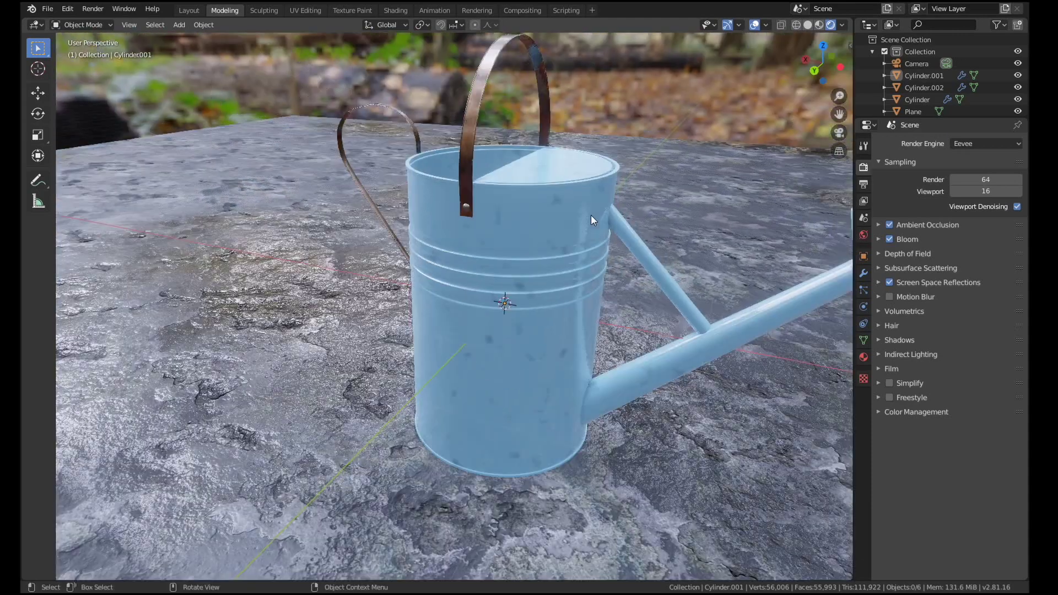